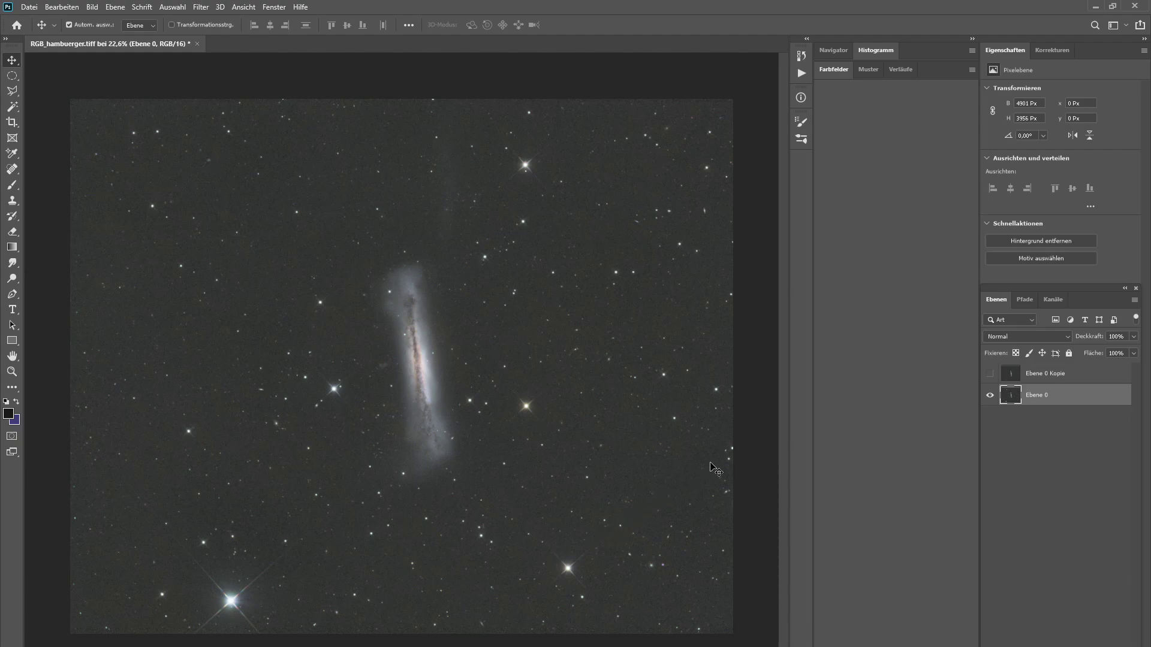
right_click(1049, 396)
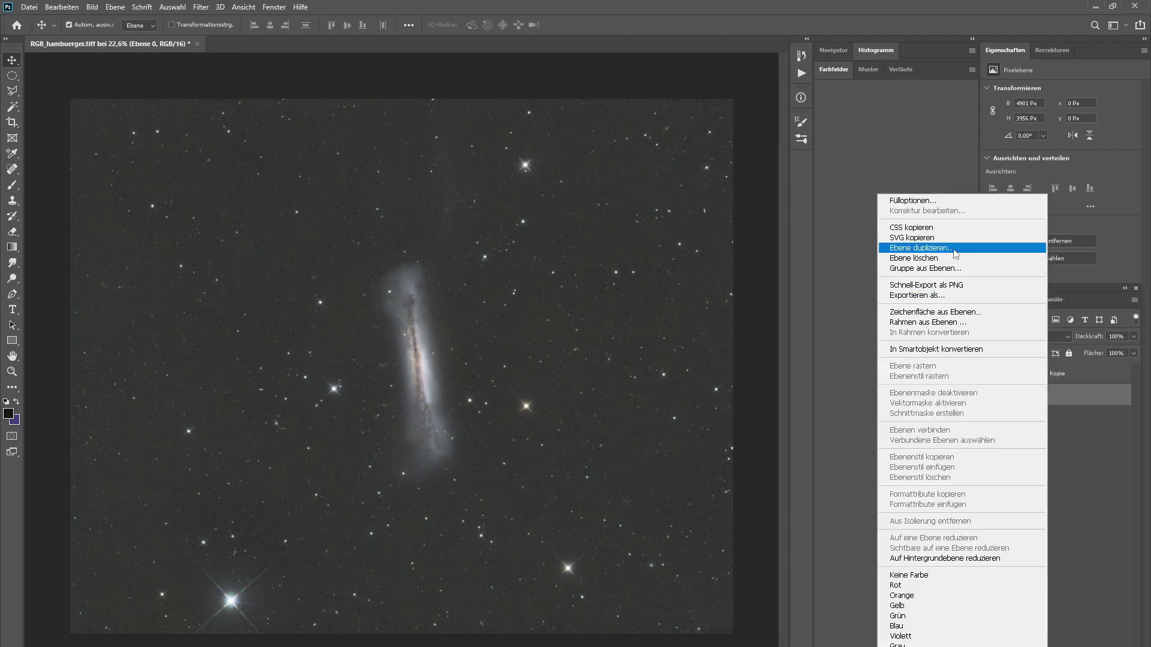
click(956, 253)
click(703, 174)
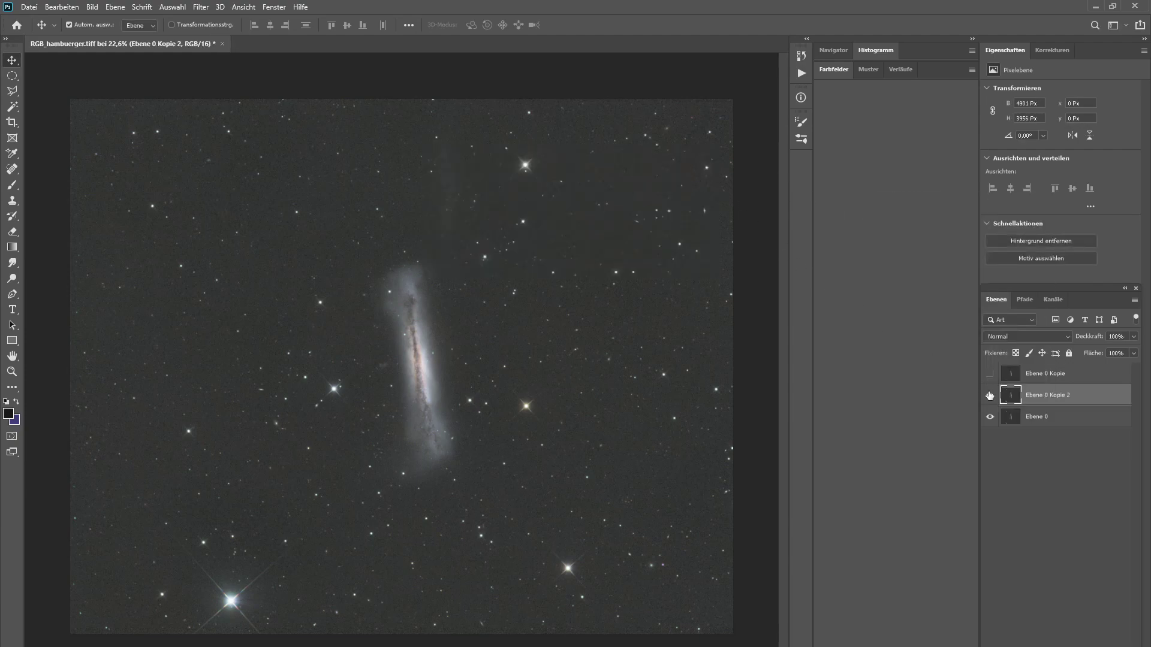
click(206, 7)
mouse_move(337, 287)
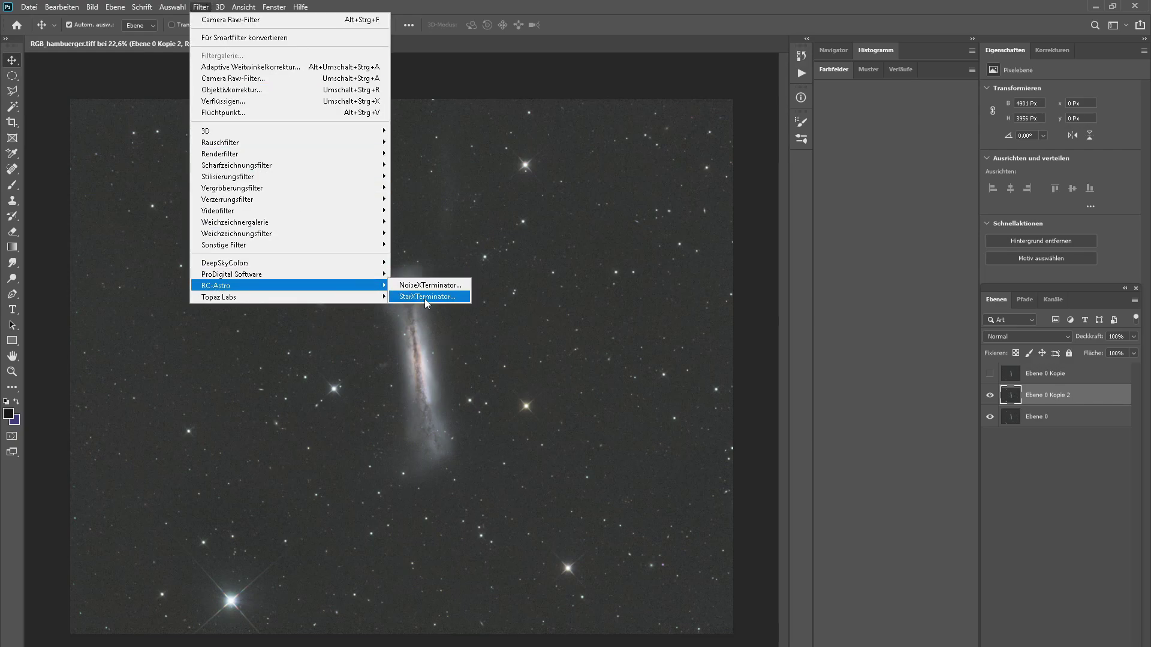
click(664, 286)
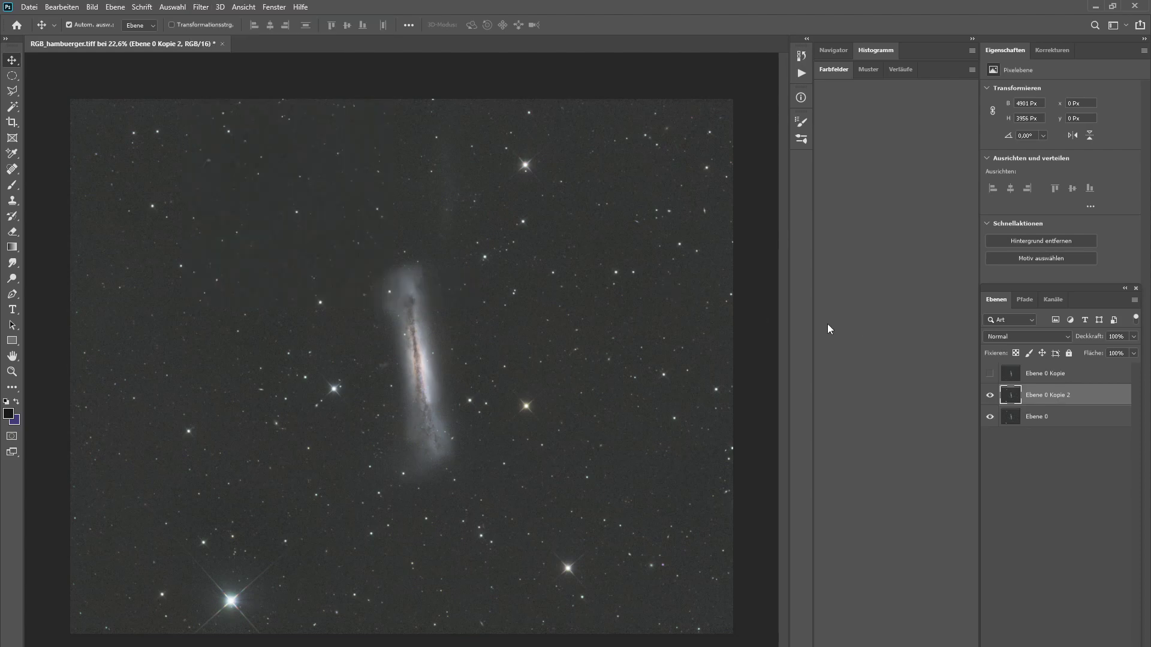
right_click(1043, 398)
click(1068, 414)
right_click(1053, 397)
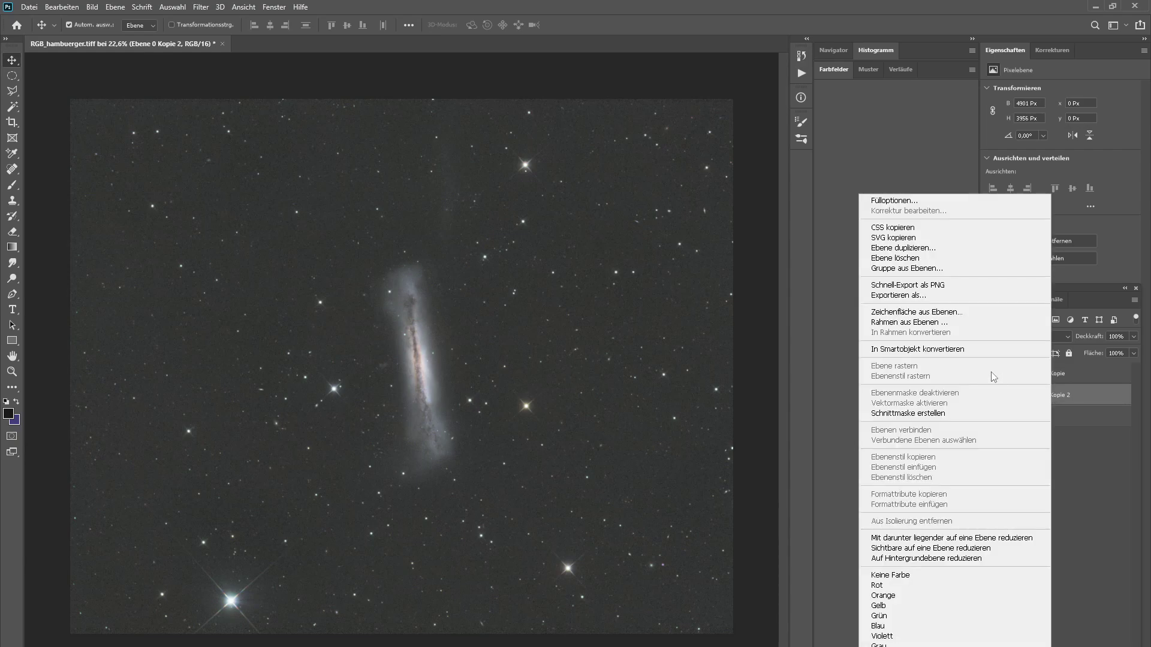
click(931, 259)
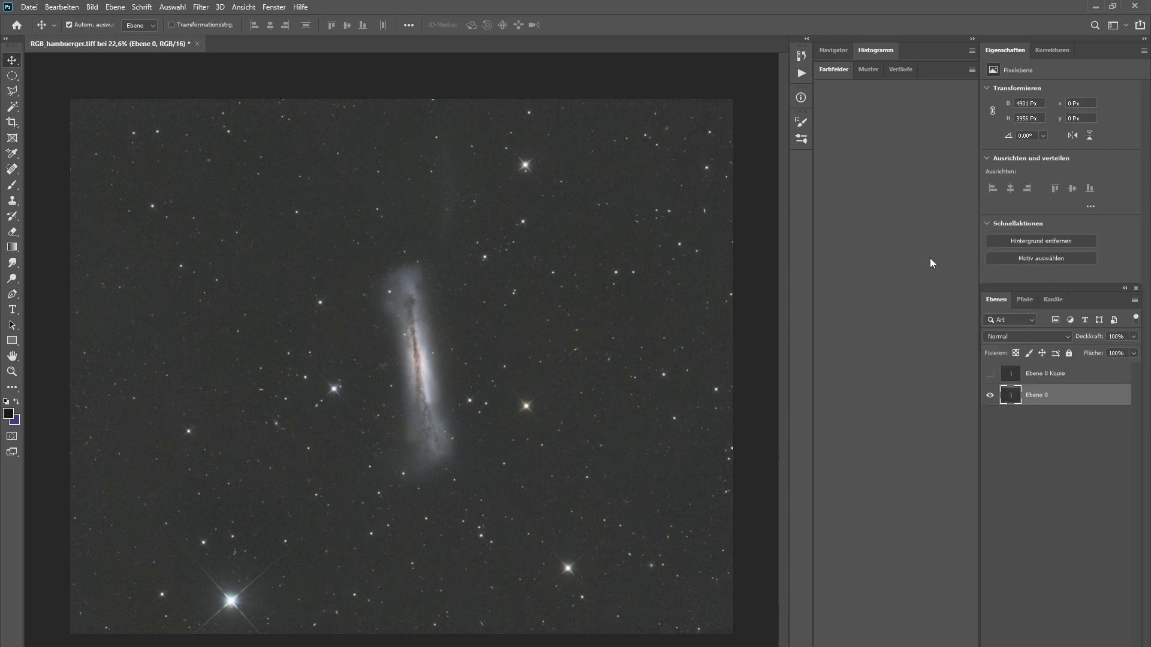
Step: Show the starless layer Ebene 0 Kopie and set its blend mode to Subtrahieren
click(1046, 378)
click(989, 376)
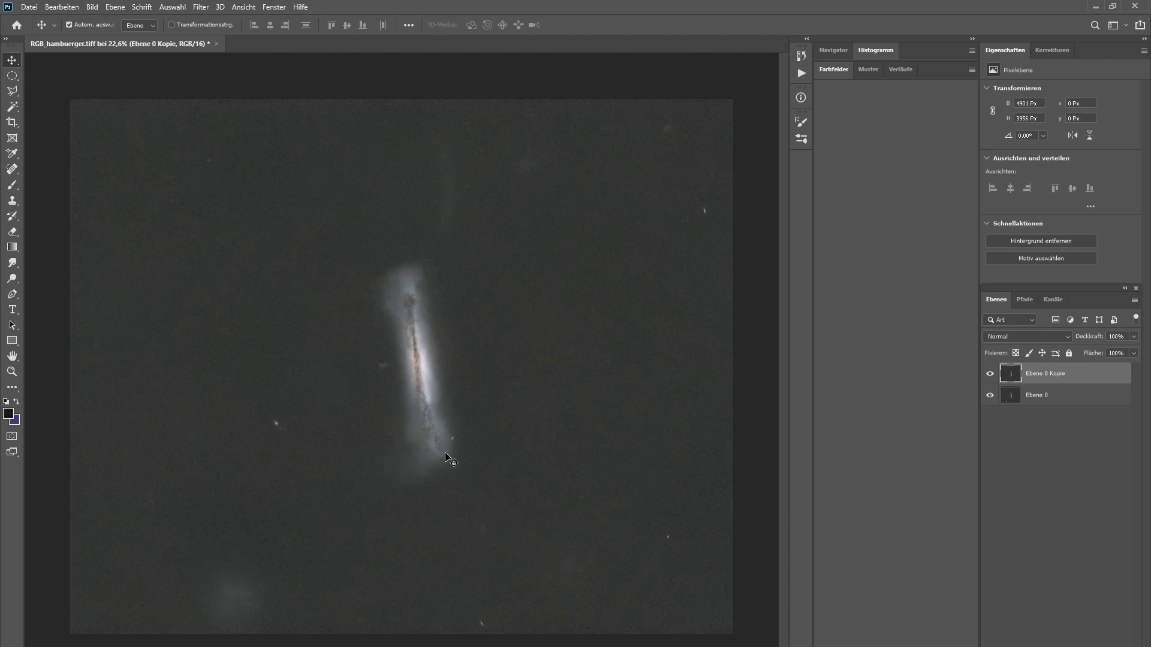
click(990, 374)
click(990, 374)
click(1043, 338)
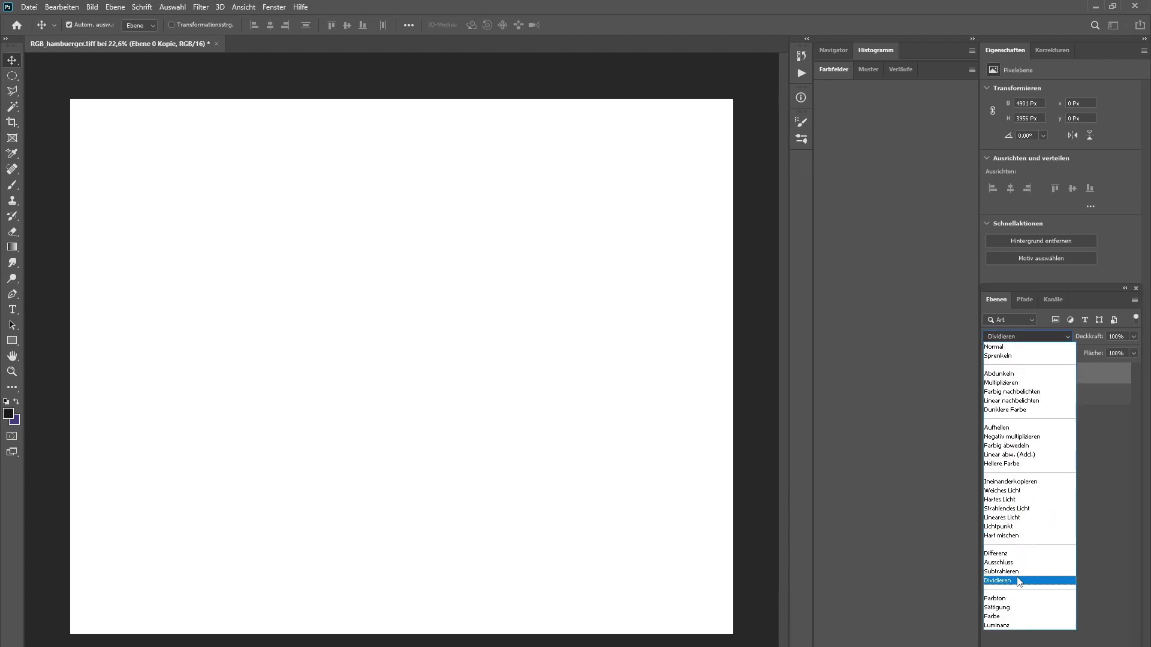
click(1015, 572)
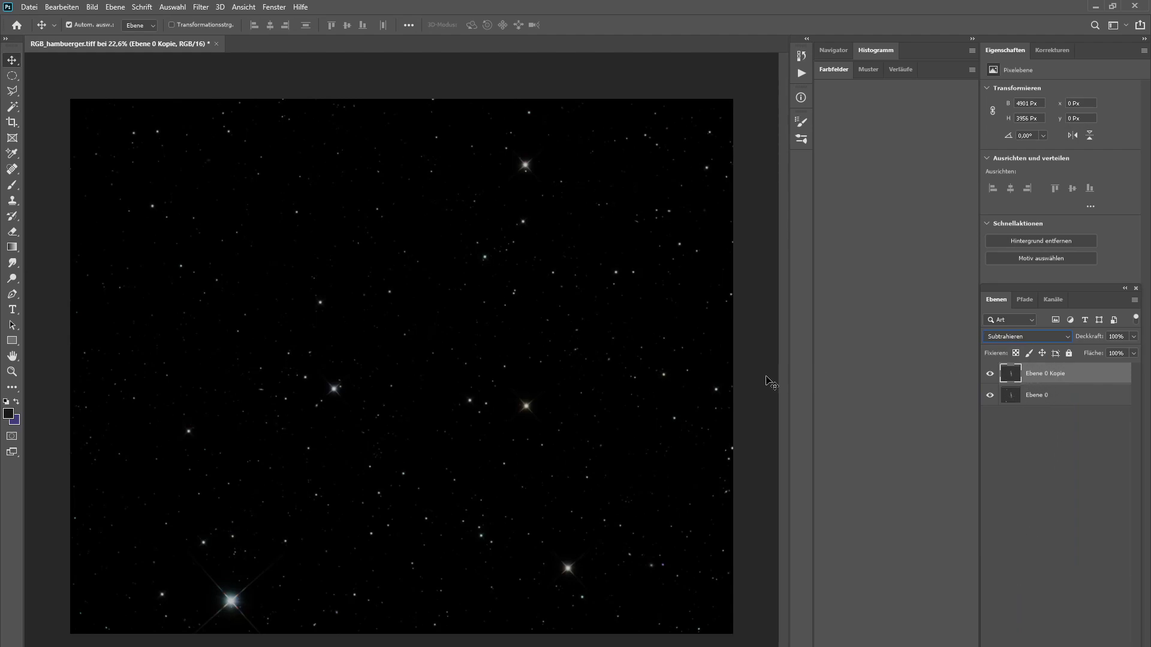
Step: Stamp the visible stars-only result onto a new top layer and name it sterne
click(1030, 403)
click(1034, 380)
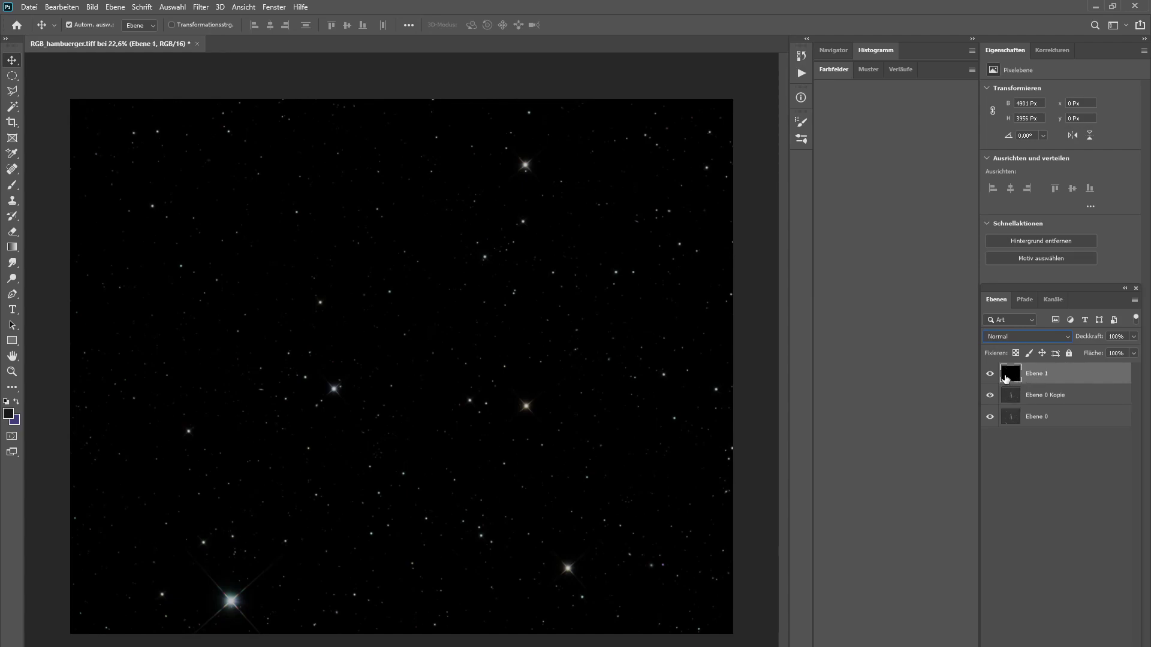
double_click(1037, 373)
text(sterne)
key(Return)
Step: Rename the starless layer Ebene 0 Kopie as galaxie
double_click(1047, 396)
text(galaxie)
key(Return)
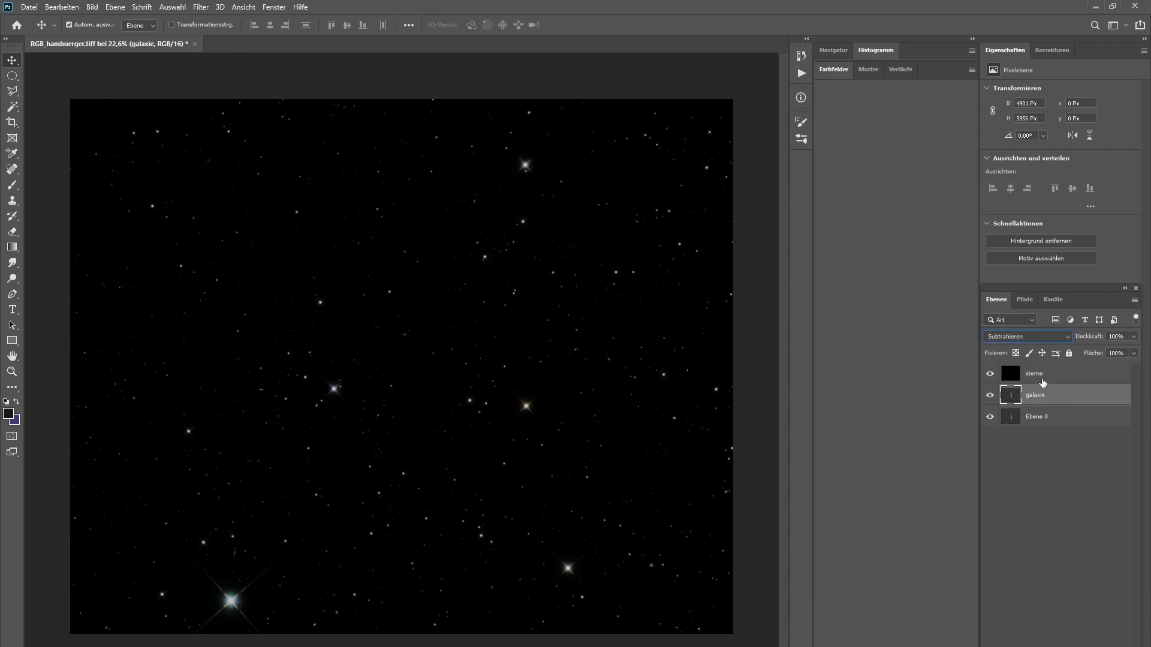
Step: Hide the sterne layer and set the galaxie layer's blend mode back to Normal
click(1034, 375)
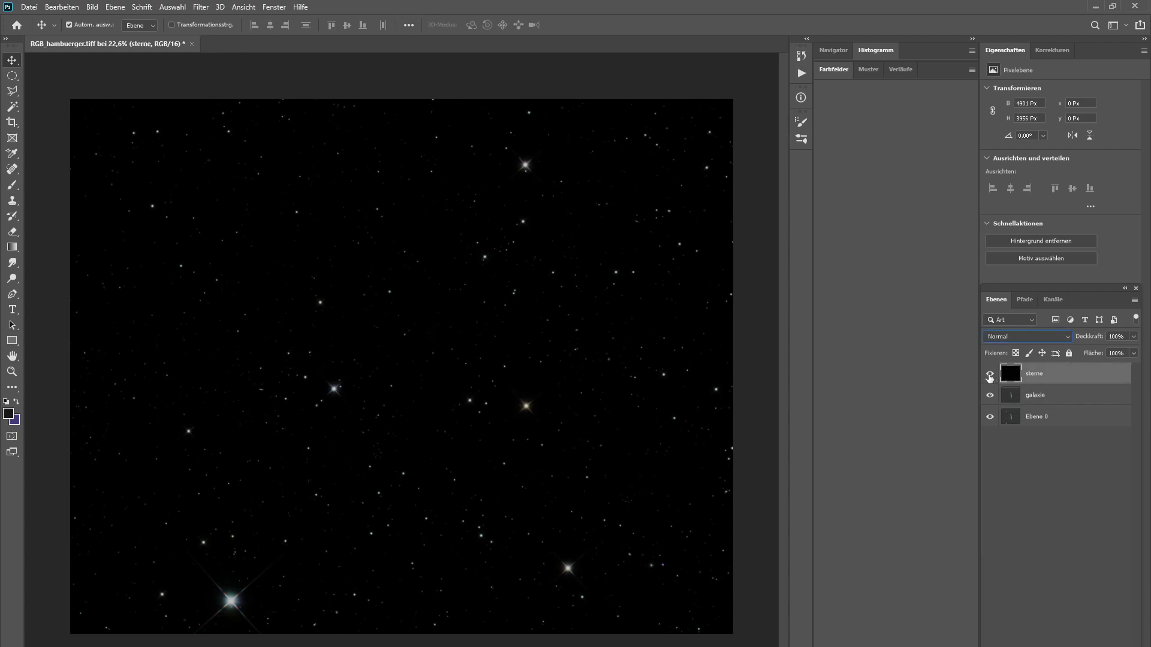
click(989, 375)
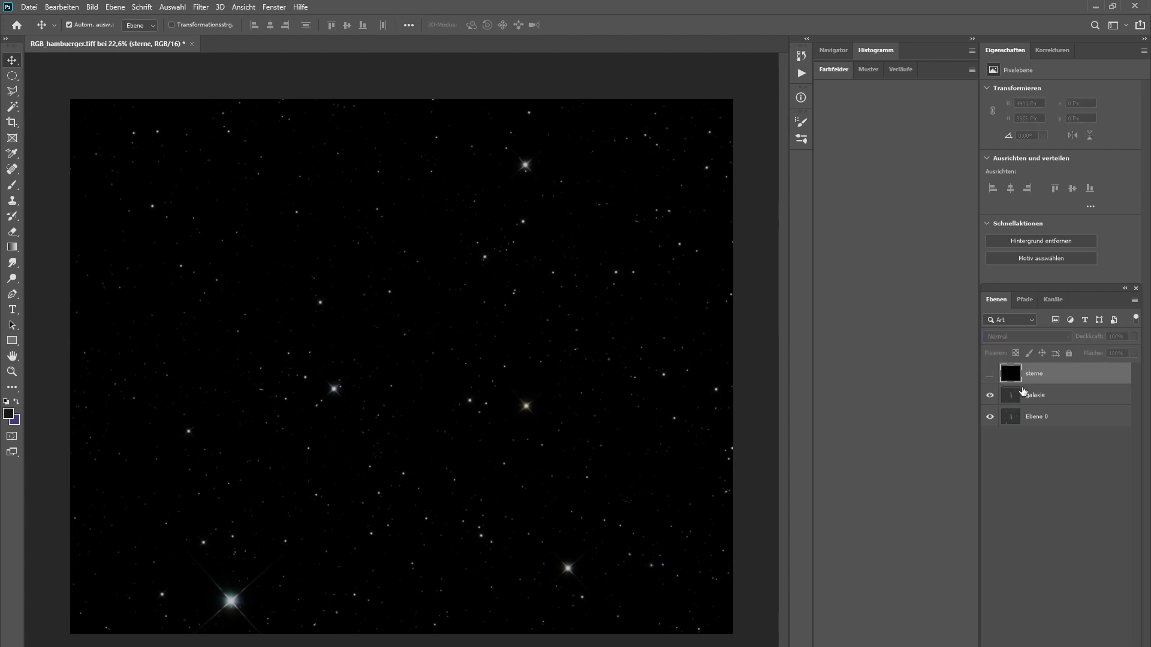
click(1031, 395)
click(1026, 340)
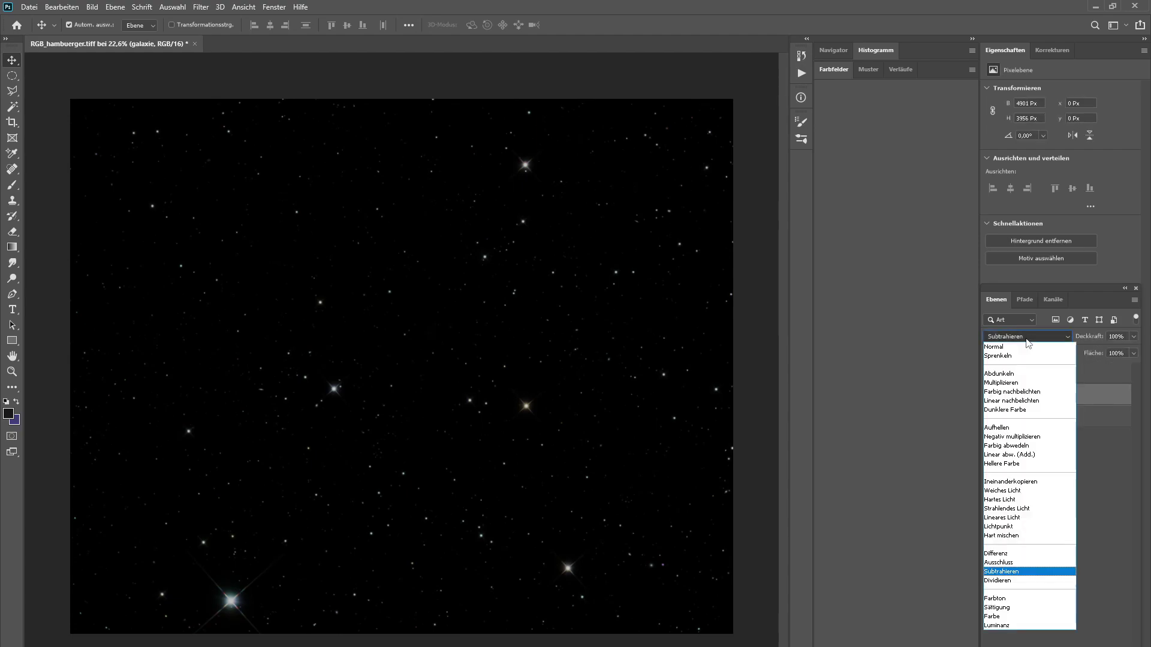
click(1021, 346)
Step: Duplicate the galaxie layer, keeping the suggested name galaxie Kopie
right_click(1033, 394)
click(950, 247)
click(681, 175)
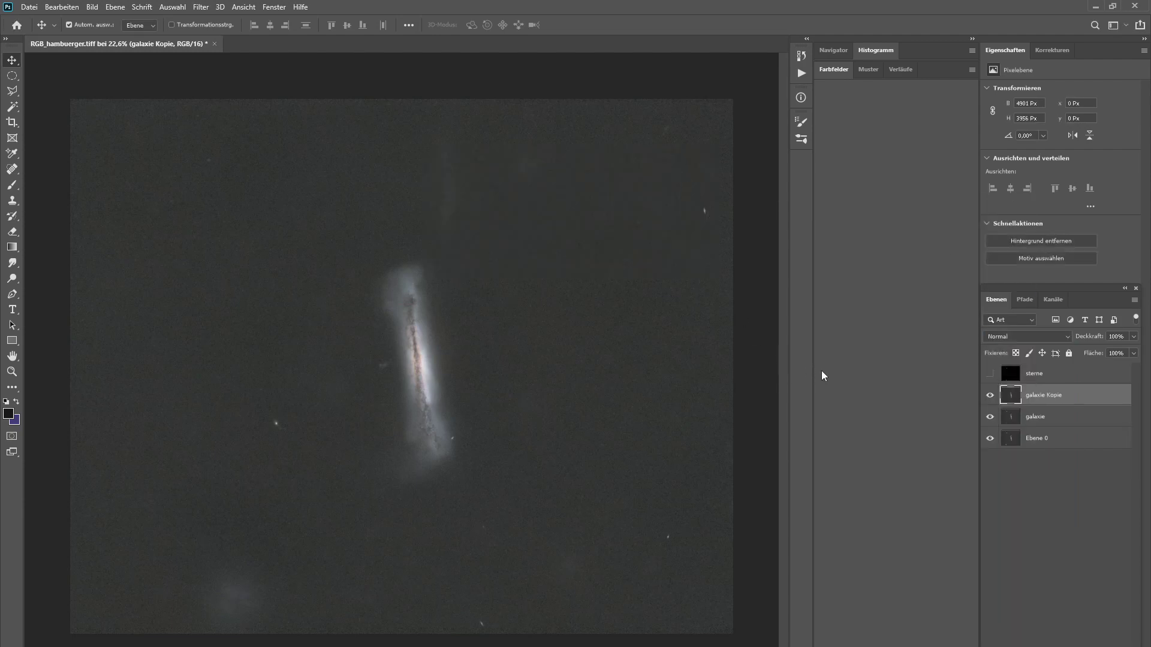
Step: Show the sterne layer and set its blend mode to Linear abw. (Add.)
click(1021, 381)
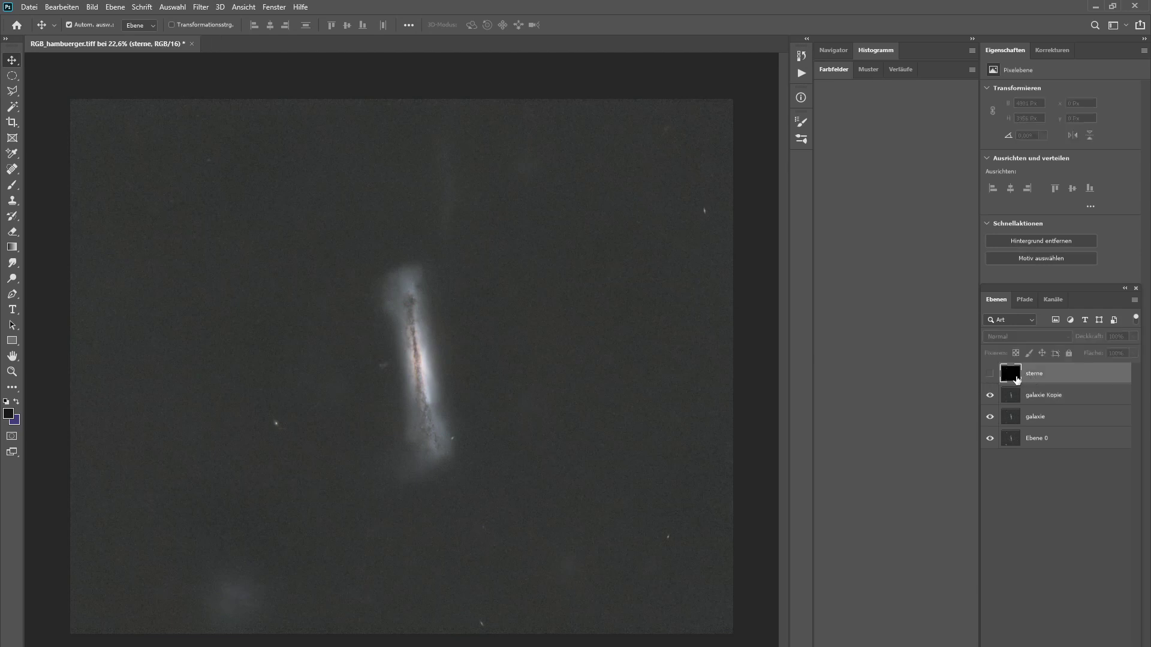
click(992, 375)
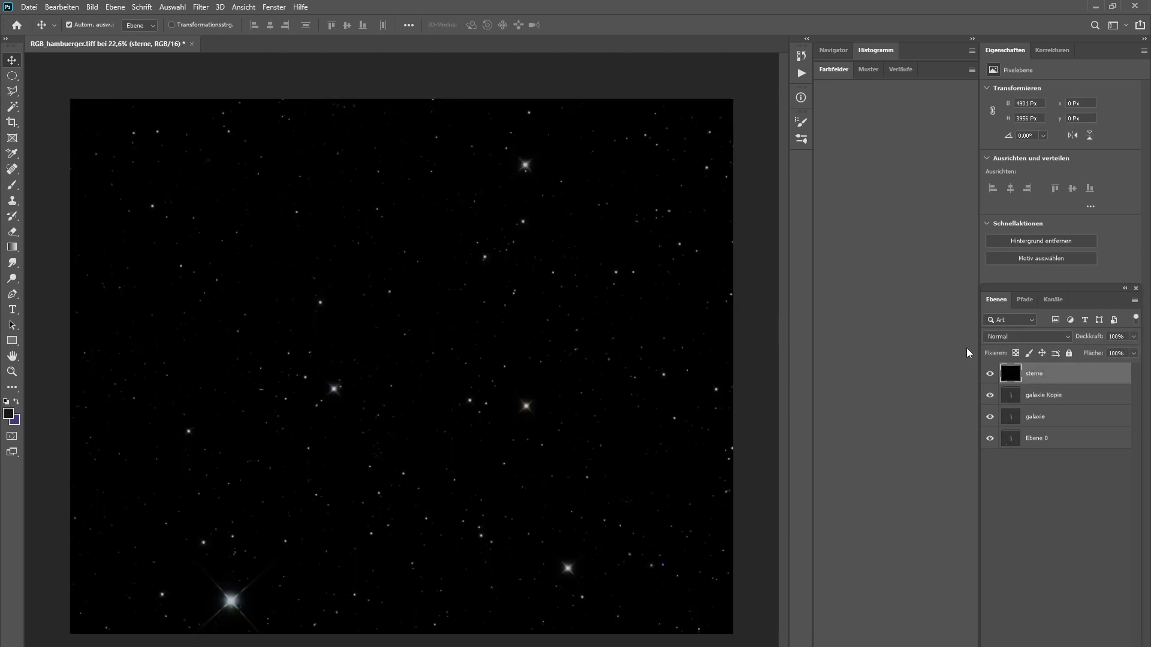
click(1007, 338)
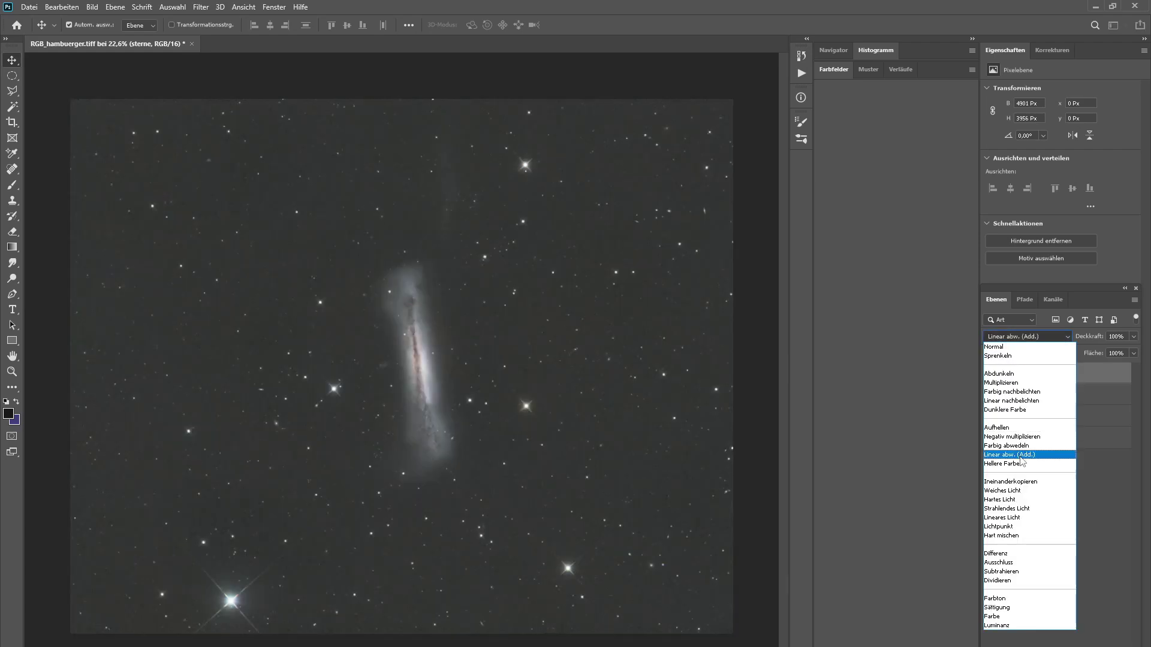
click(1021, 455)
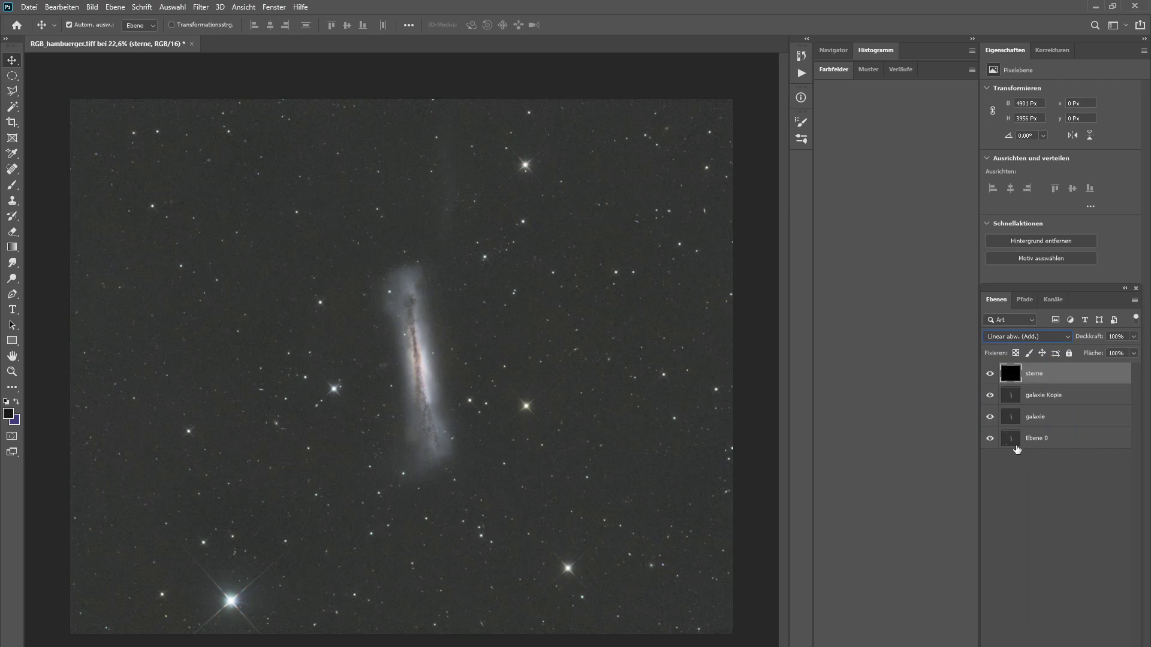
Step: Compare the image with and without the sterne layer, leave that layer hidden and select galaxie Kopie
click(993, 417)
click(1046, 444)
click(990, 377)
click(990, 378)
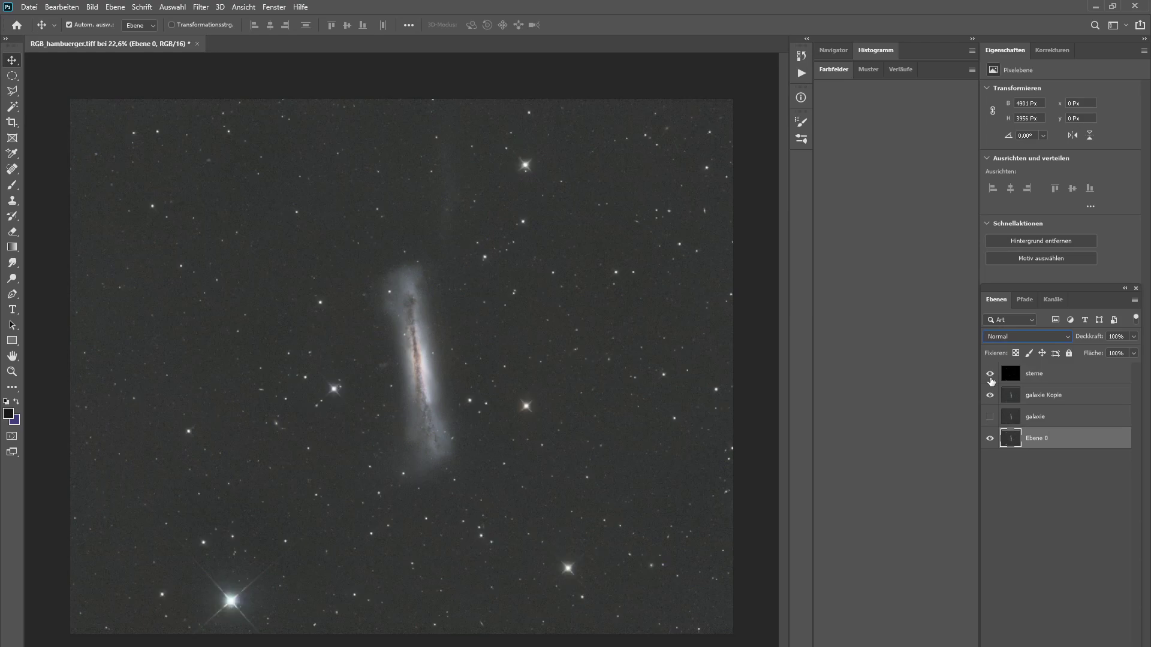
click(990, 378)
click(1032, 398)
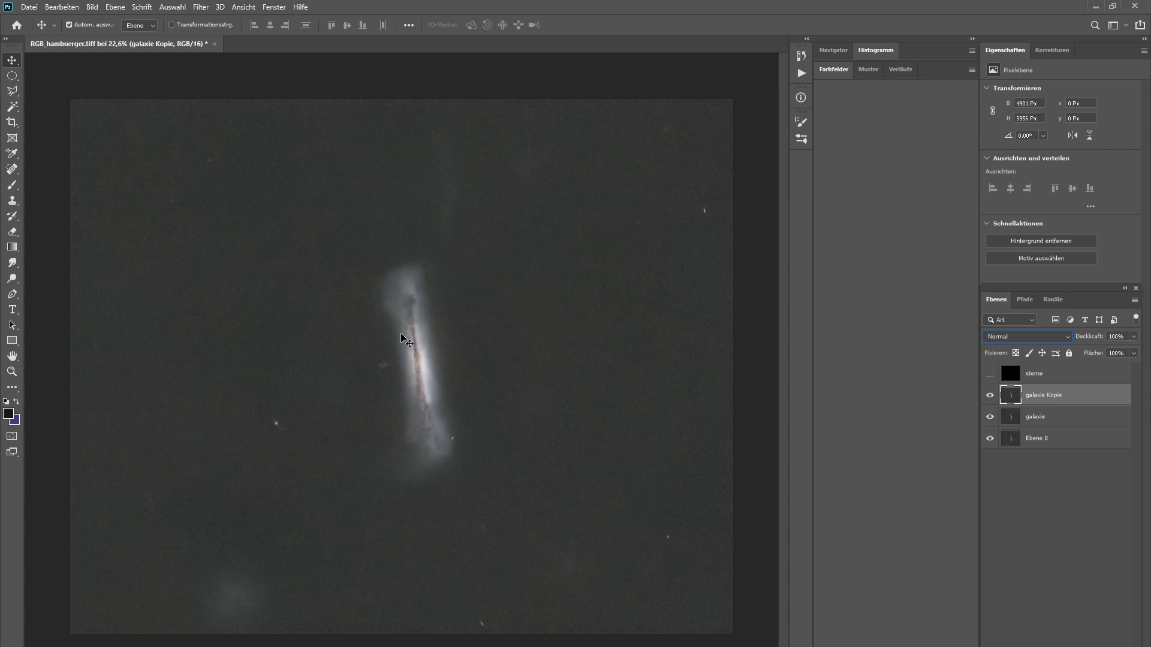
Step: Show the sterne layer to check its blend mode, hide it again and reselect galaxie Kopie
click(1032, 381)
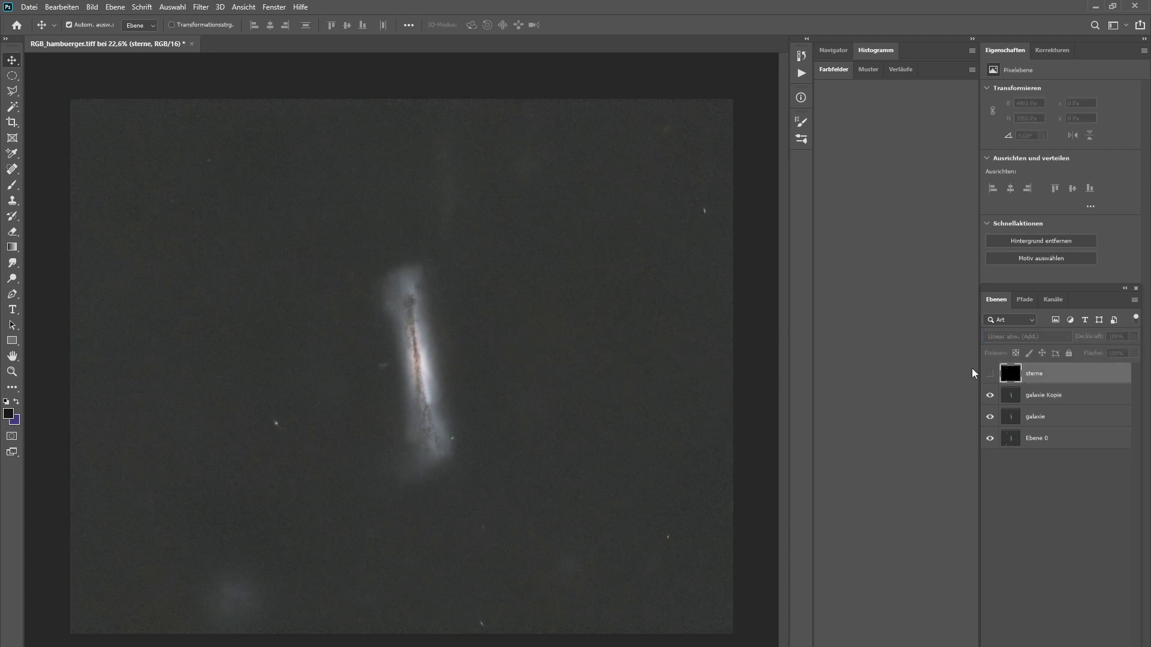
click(990, 373)
click(1004, 337)
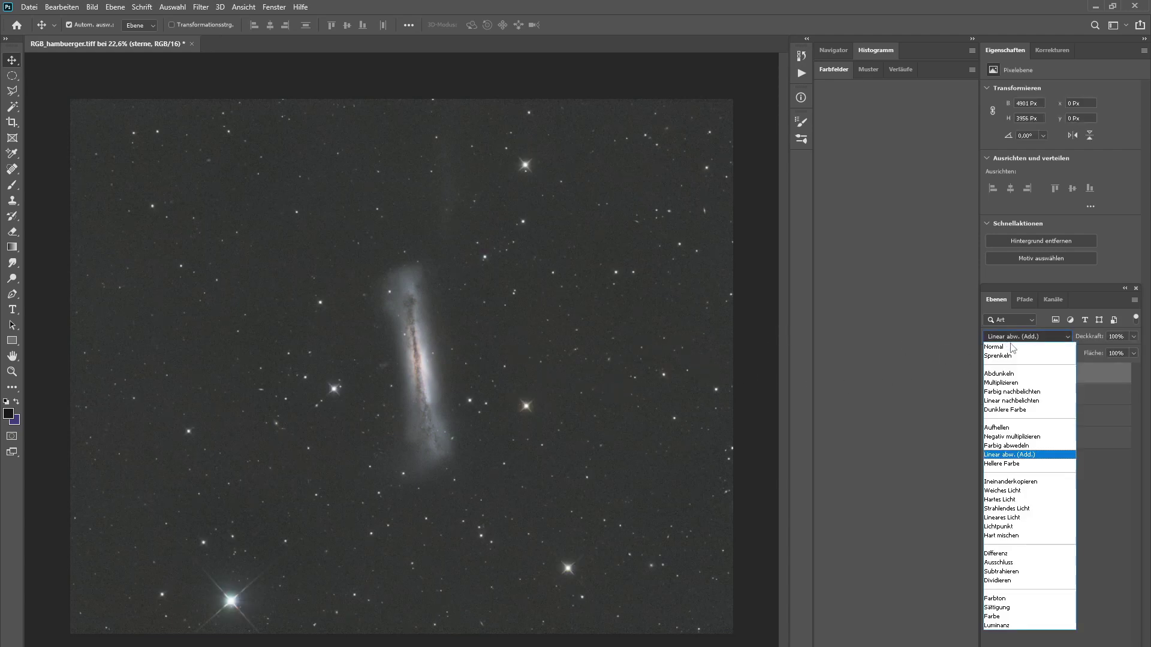
click(1008, 339)
key(ctrl+comma)
key(alt+bracketleft)
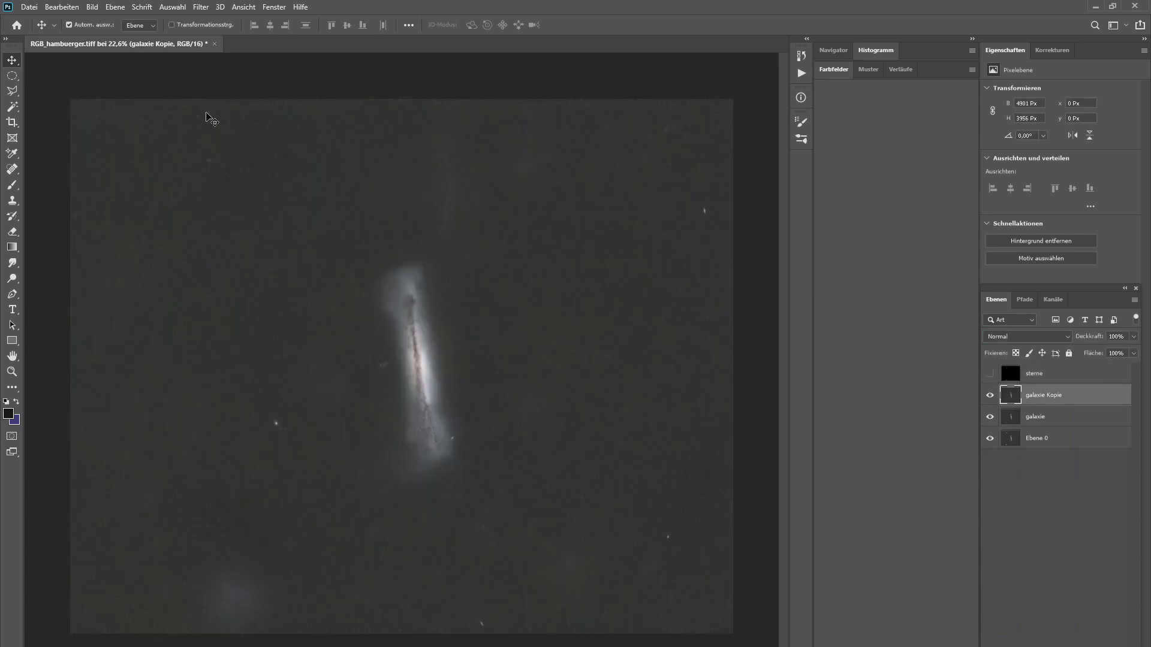
Step: Open the Camera Raw filter for the galaxie Kopie layer
click(208, 13)
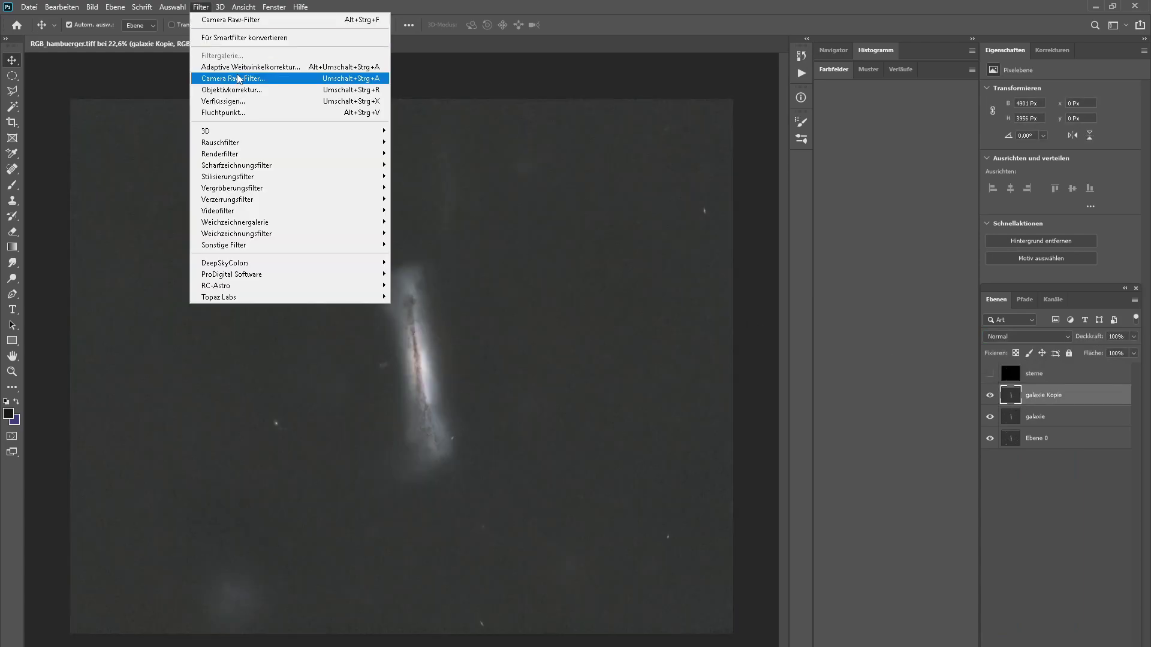
click(236, 78)
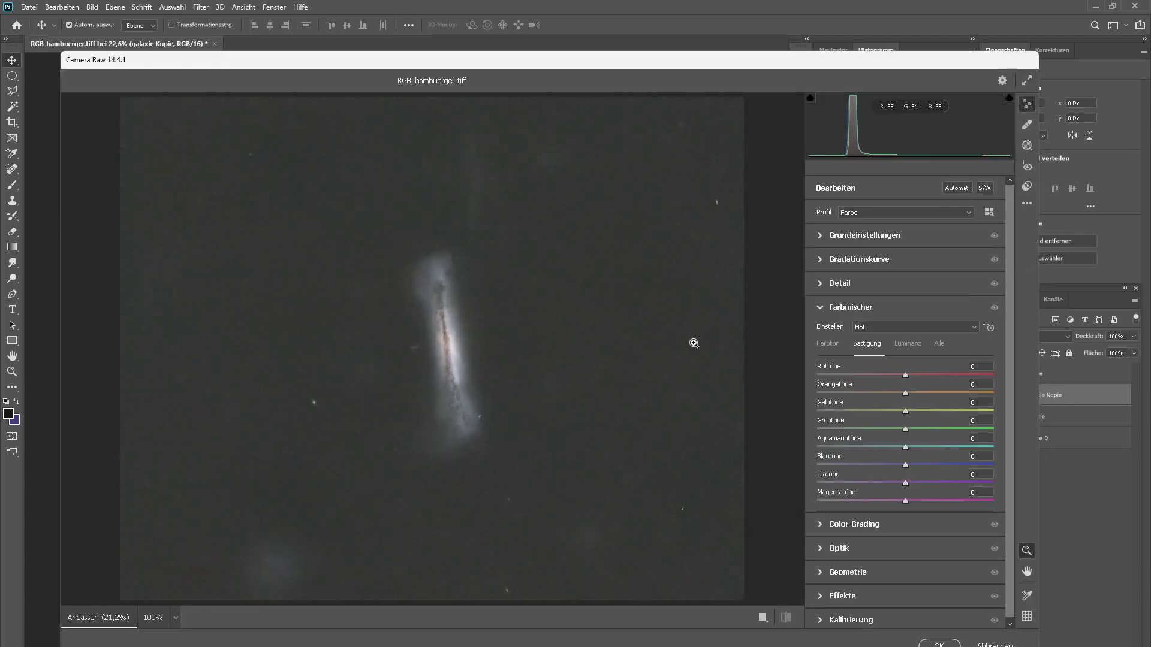
mouse_move(509, 373)
mouse_down()
mouse_move(540, 367)
mouse_move(489, 367)
mouse_move(568, 369)
mouse_move(539, 377)
mouse_move(547, 385)
mouse_move(485, 391)
mouse_move(514, 390)
mouse_up()
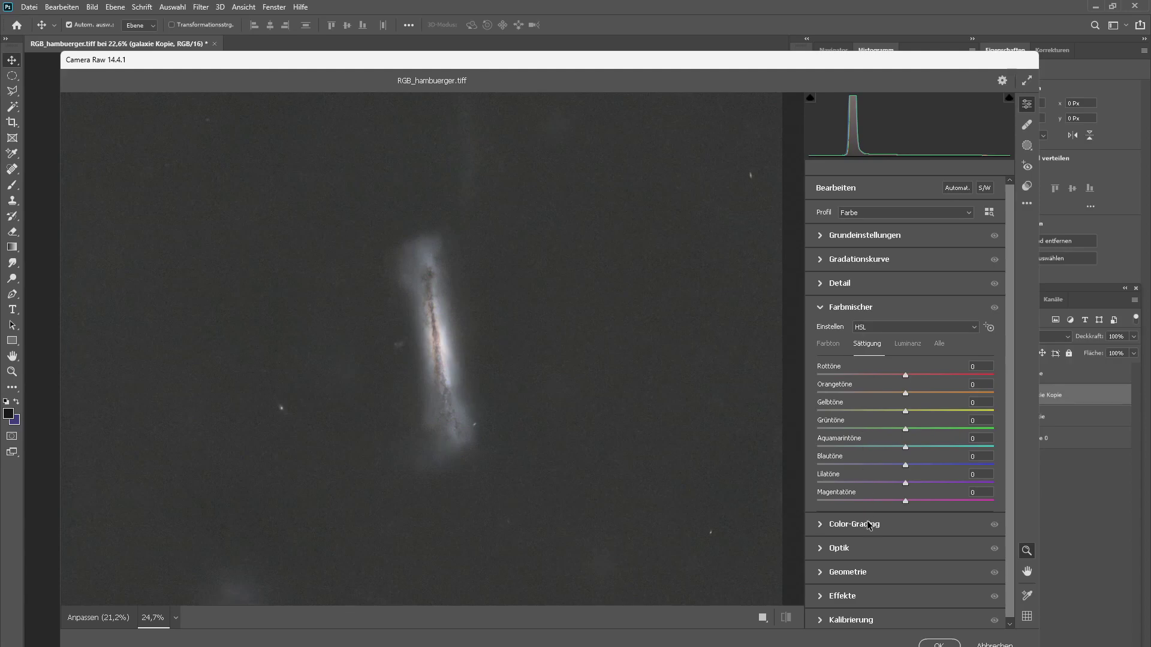
Step: Darken the background with the parametric tone curve: Dunkle Farbtöne -22 and Tiefen -21, keeping Helle Farbtöne at 0
click(863, 259)
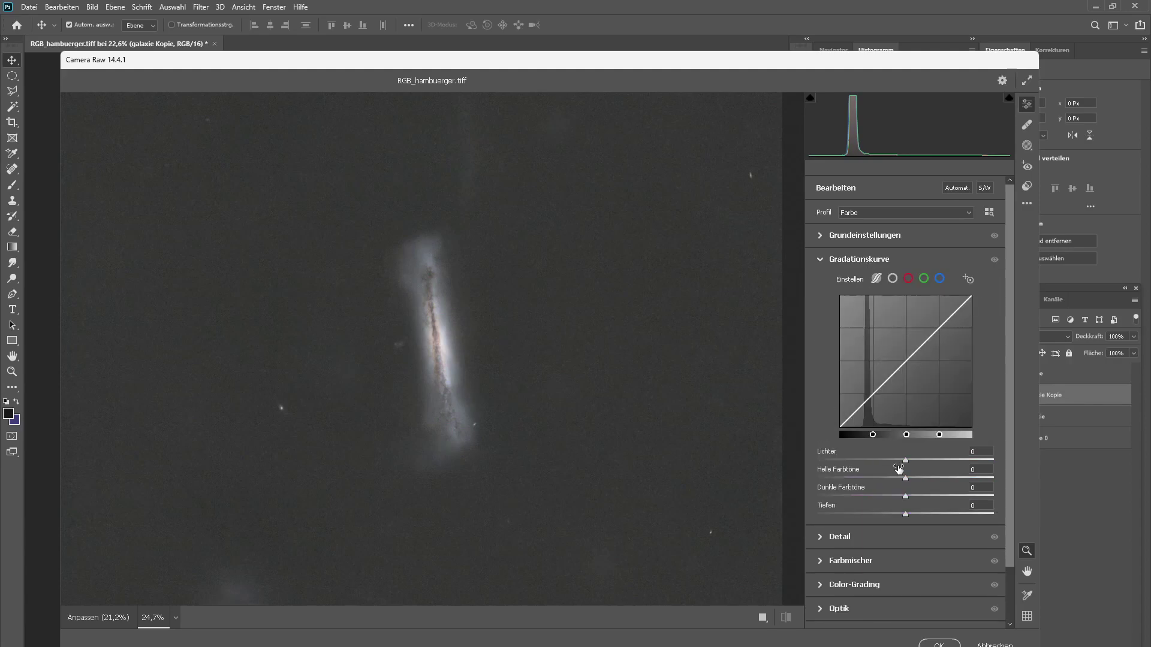
click(890, 495)
click(891, 515)
click(886, 514)
click(886, 496)
mouse_move(707, 497)
mouse_down()
mouse_move(757, 497)
mouse_move(717, 498)
mouse_up()
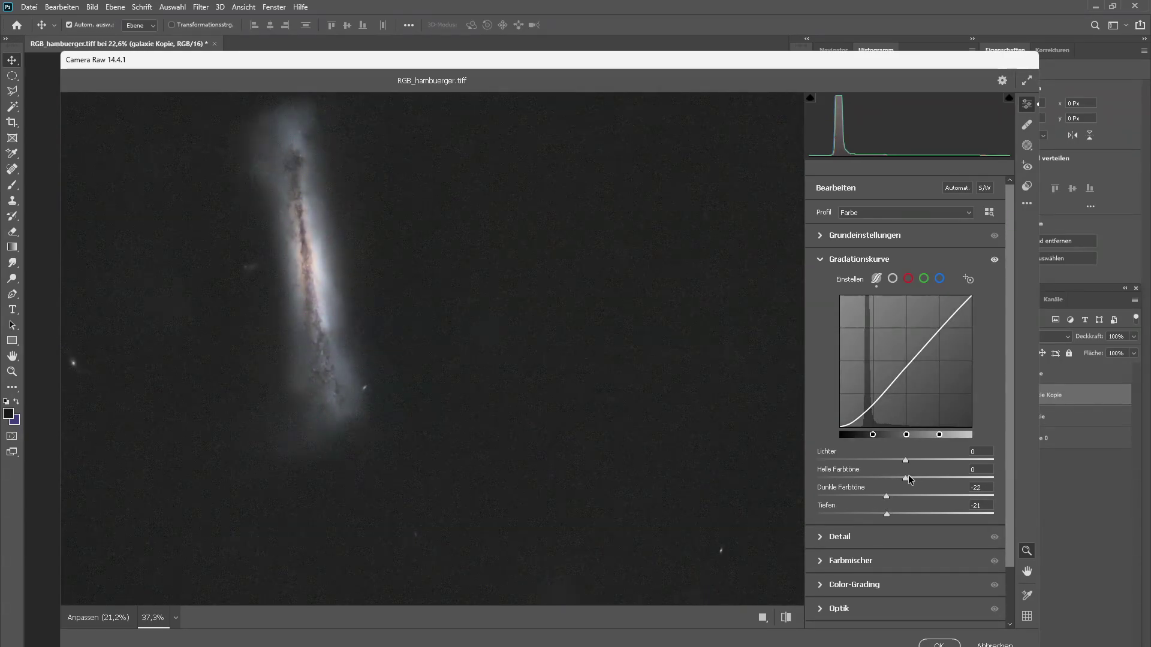
mouse_move(905, 477)
mouse_down()
mouse_move(844, 476)
mouse_move(893, 477)
mouse_up()
double_click(893, 477)
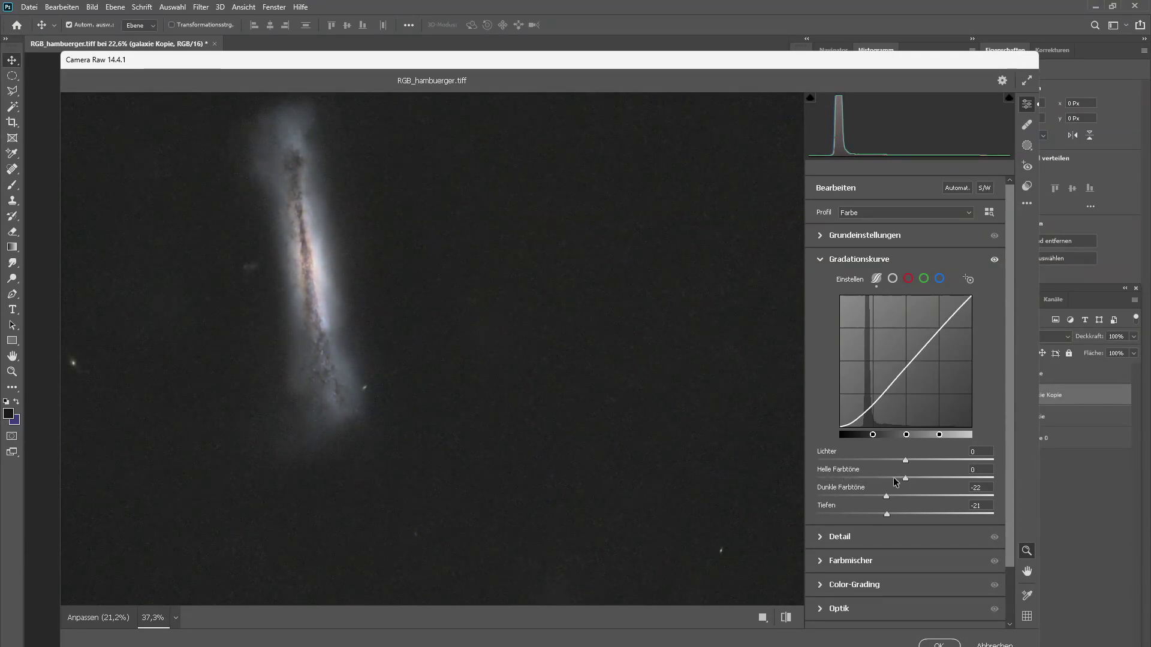
Step: Tone down the galaxy's bright areas in the basic adjustments with Weiß -21 and Lichter -15
click(854, 238)
mouse_move(902, 401)
mouse_down()
mouse_move(845, 405)
mouse_move(887, 405)
mouse_up()
mouse_move(904, 365)
mouse_down()
mouse_move(871, 365)
mouse_move(892, 365)
mouse_up()
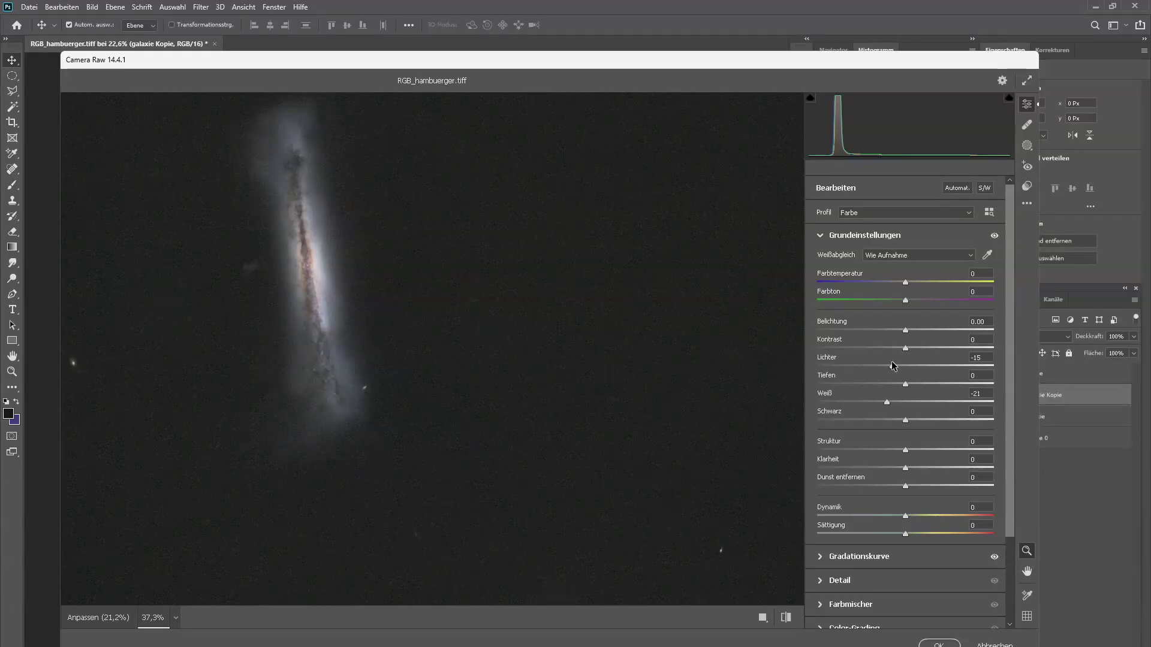
Step: Set Rauschreduzierung (Farbe) to 34 for the enlarged galaxy core and return to the Grundeinstellungen
alt+click(308, 403)
drag(308, 403, 336, 396)
drag(383, 360, 435, 363)
drag(428, 507, 591, 251)
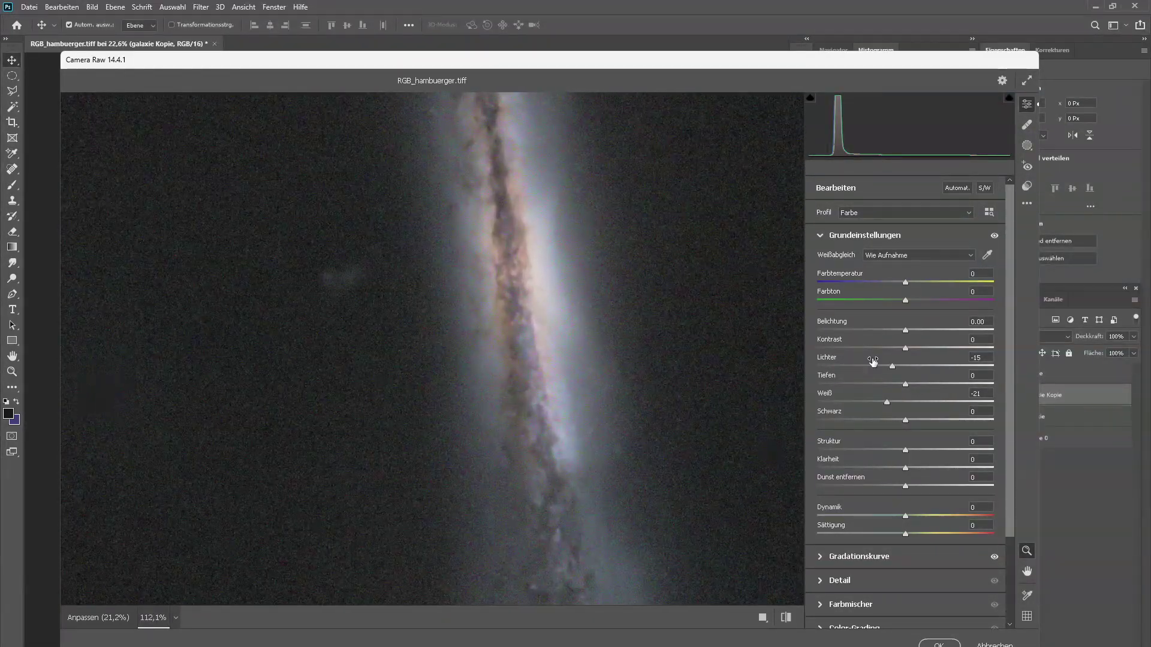
click(864, 581)
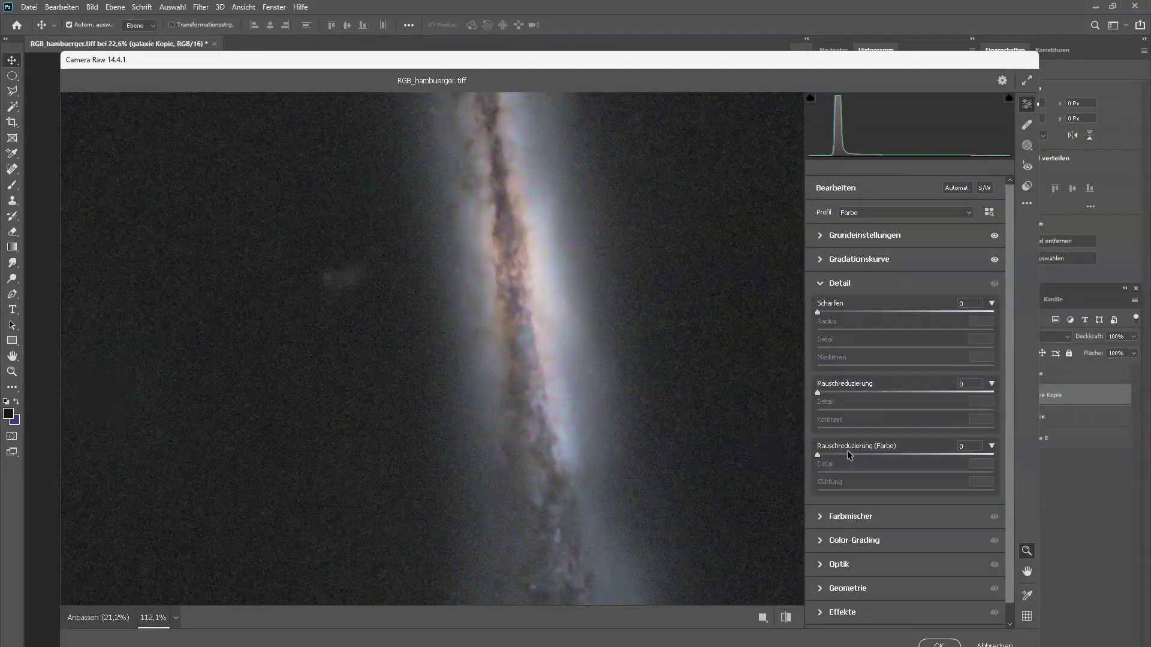
click(875, 455)
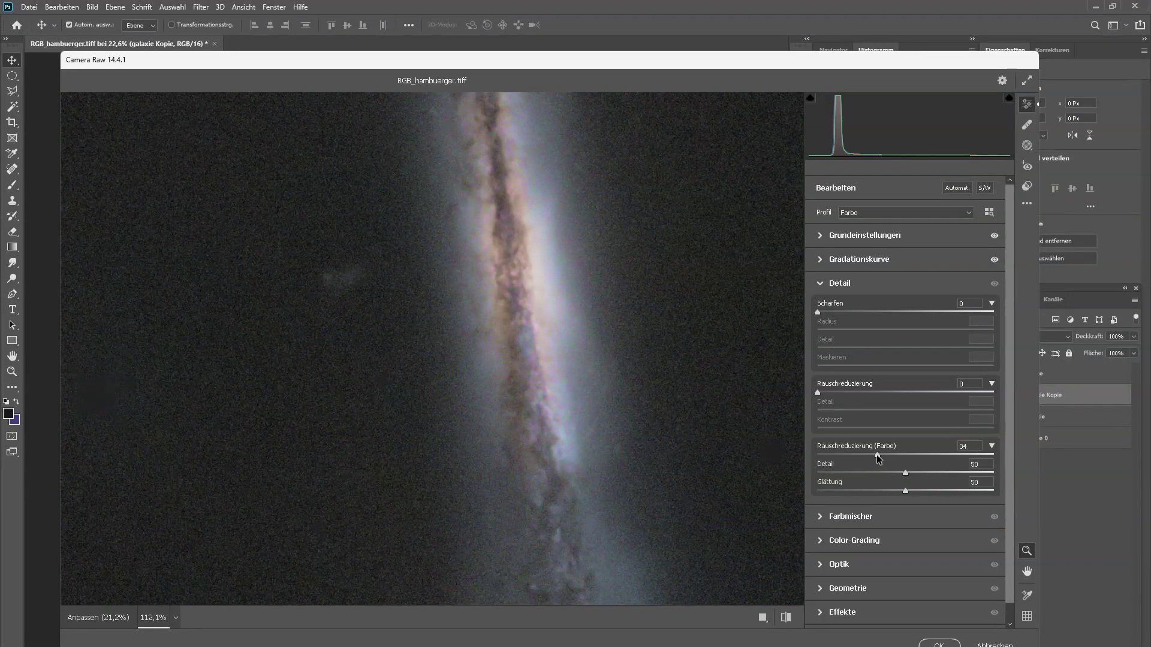
click(855, 241)
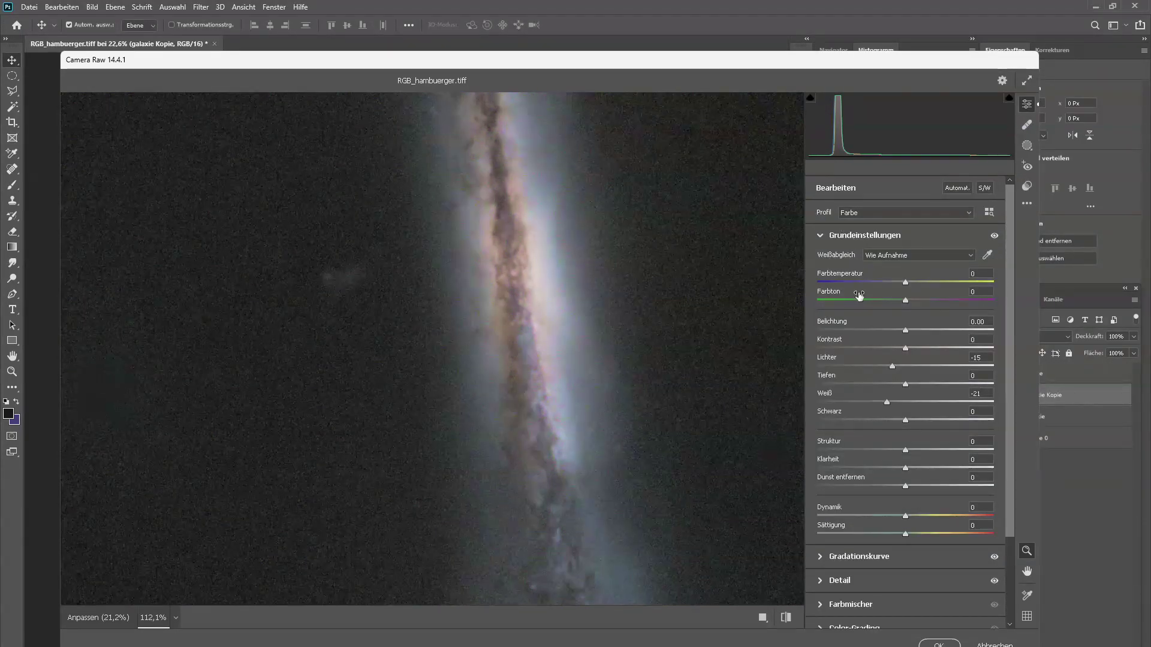
Step: Strengthen the galaxy's colours with Dynamik +21 and Sättigung +40
drag(930, 534, 935, 535)
click(927, 515)
drag(926, 516, 924, 515)
scroll(678, 446, down, 3)
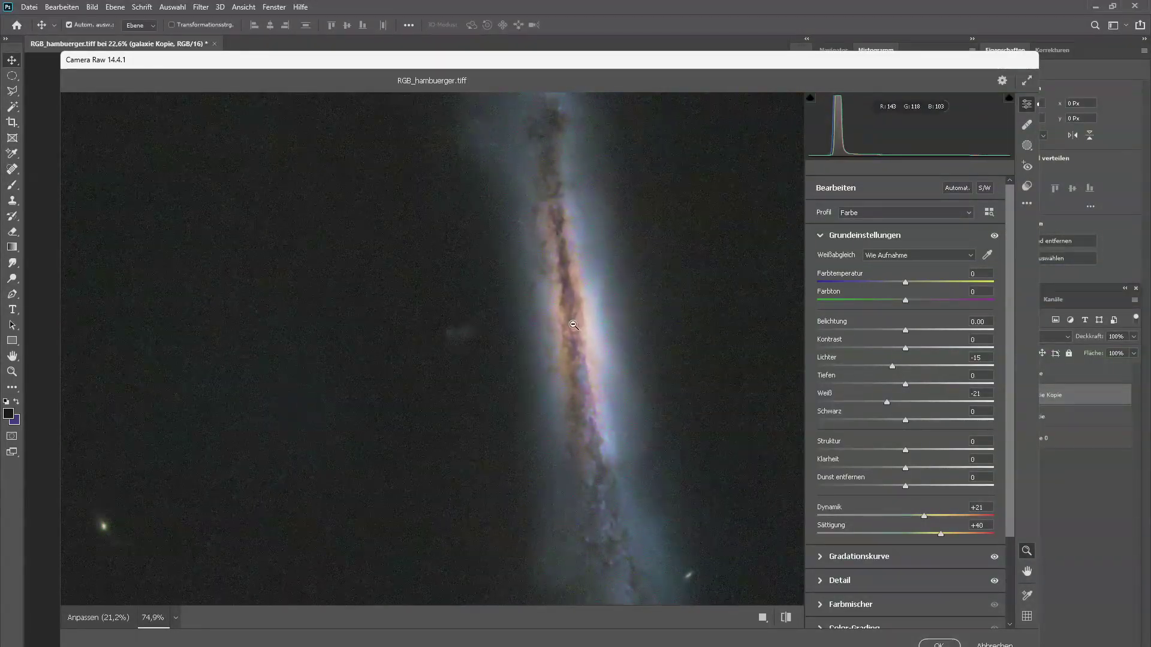
Step: Set Rauschreduzierung (Farbe) to 41 in the detail adjustments and inspect the enlarged galaxy core
click(848, 556)
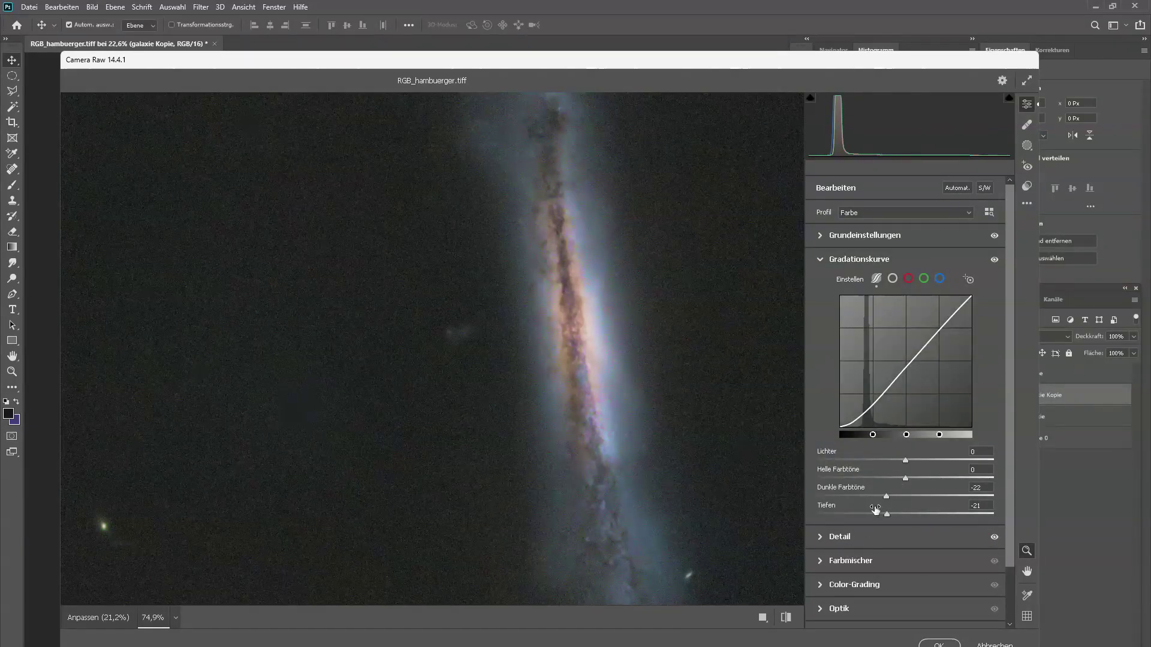
click(843, 543)
click(877, 455)
click(889, 454)
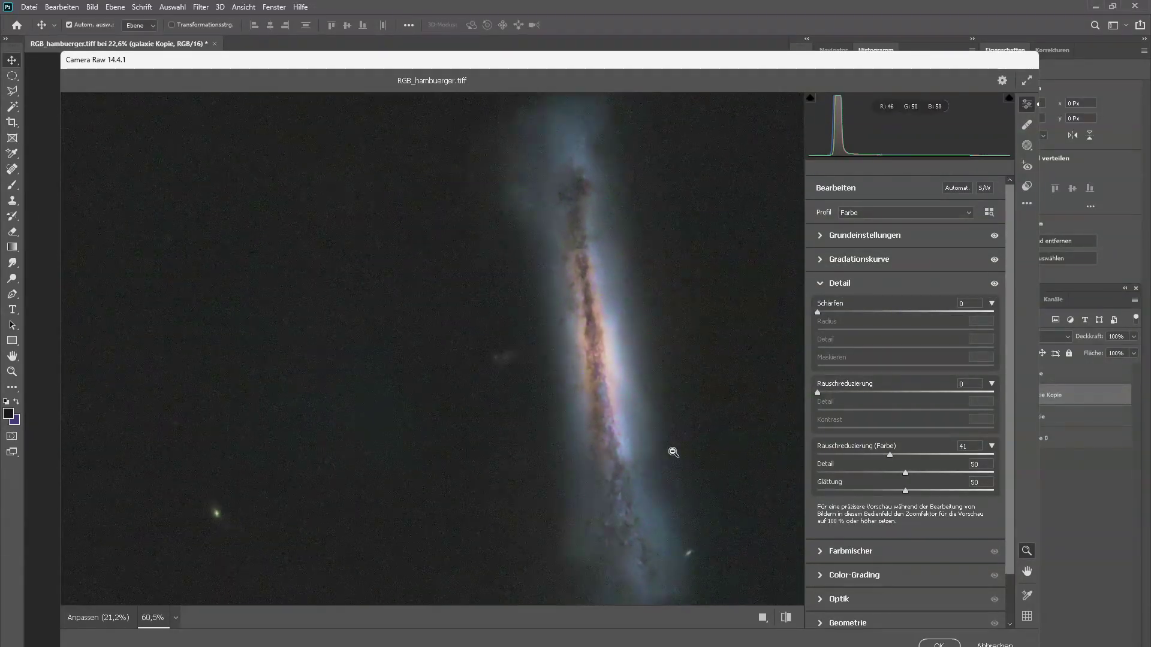
scroll(692, 338, up, 2)
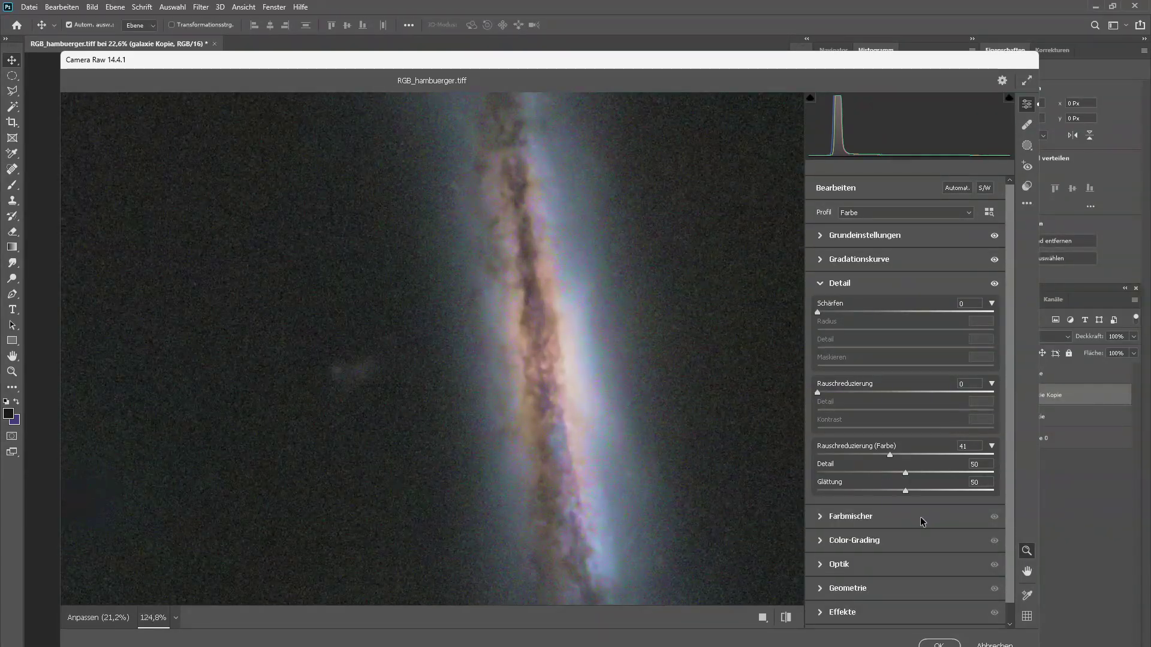
drag(902, 479, 808, 479)
Step: Set Dynamik to +14, moderate the Sättigung of the galaxy, and apply the Camera Raw filter to the layer
click(862, 259)
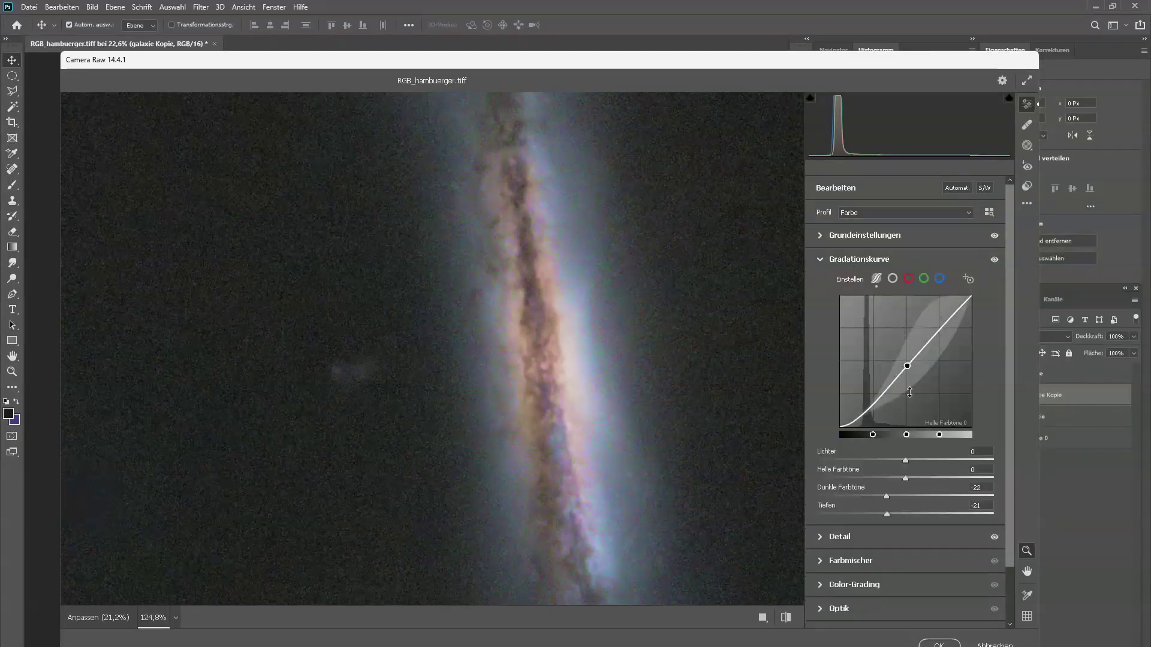
click(863, 235)
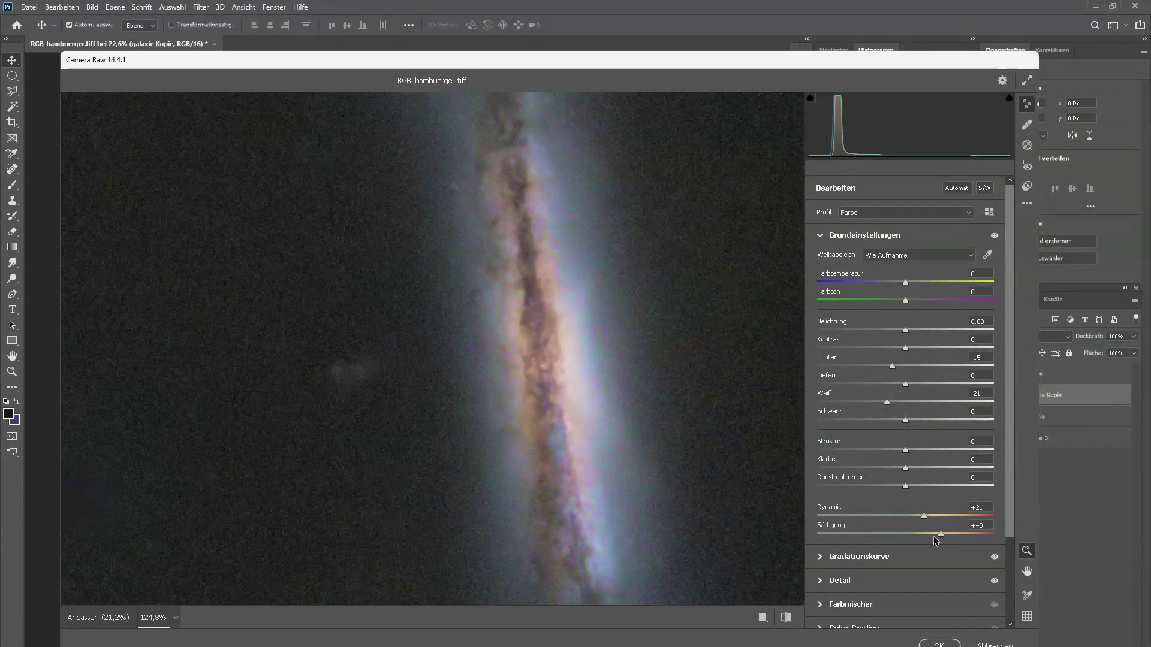
drag(924, 516, 917, 515)
drag(739, 483, 775, 513)
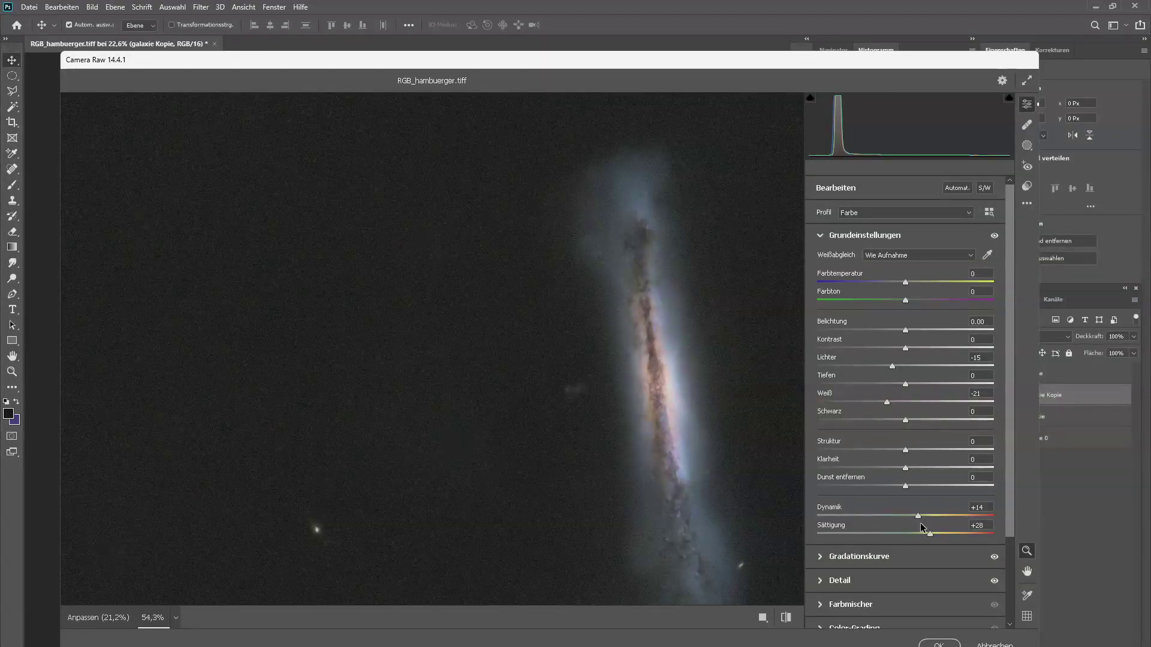
drag(927, 527, 935, 535)
click(929, 643)
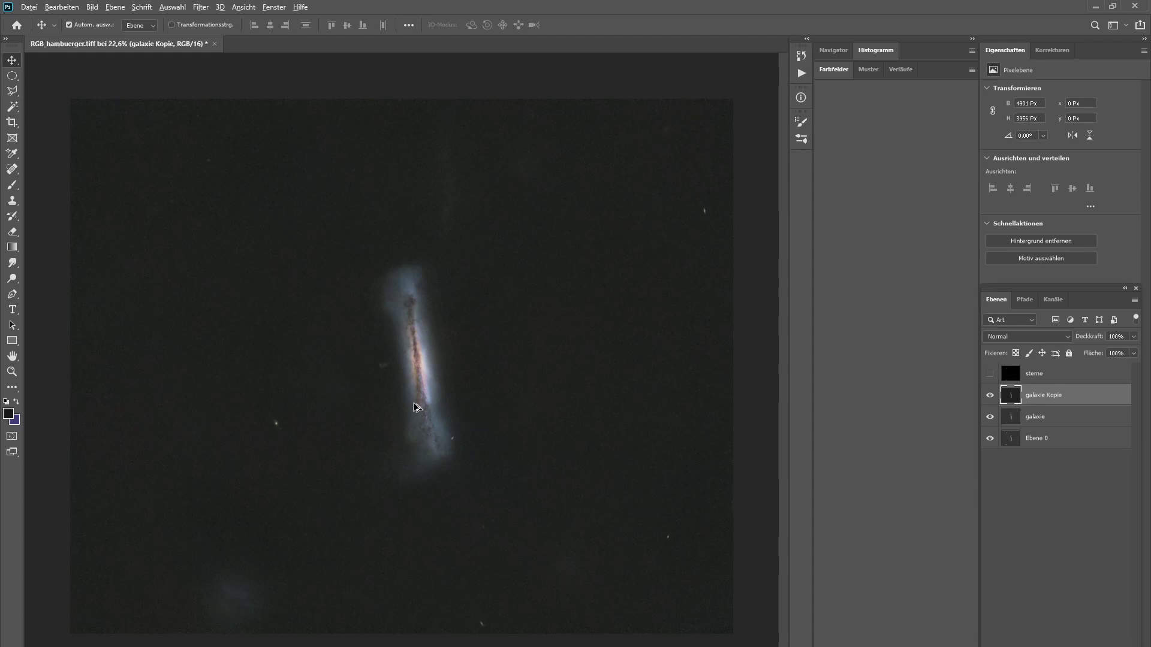
Step: Compare galaxie Kopie with the layer beneath it, and duplicate it as galaxie Kopie 2
scroll(413, 401, up, 3)
click(990, 395)
click(990, 395)
right_click(1038, 400)
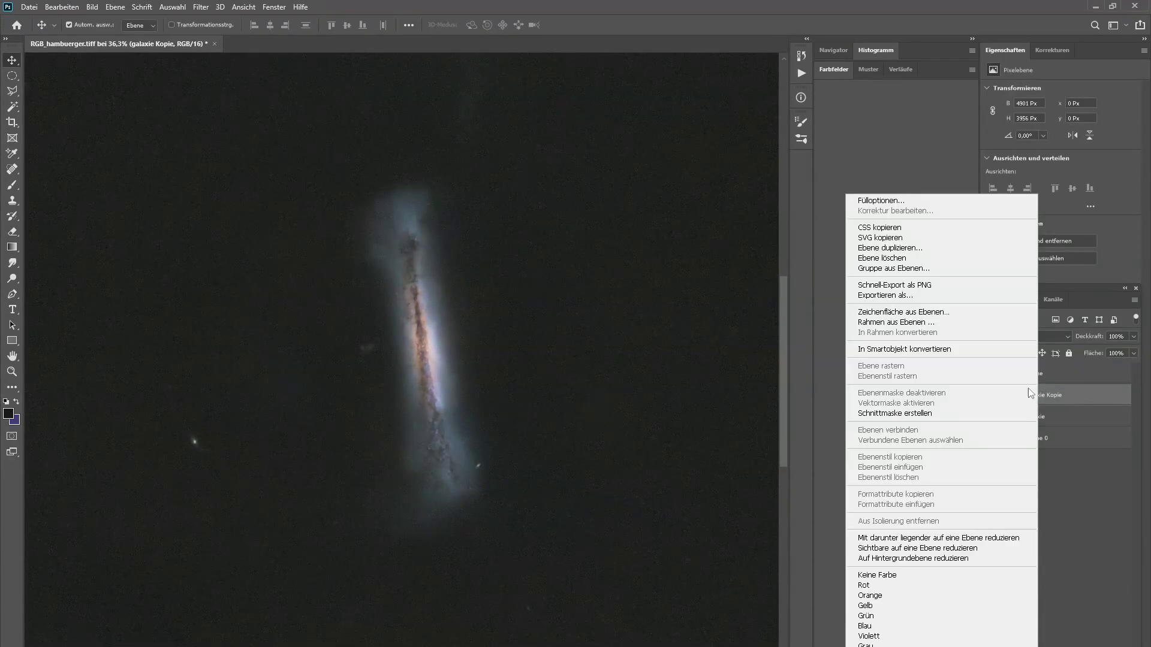
click(923, 254)
click(681, 178)
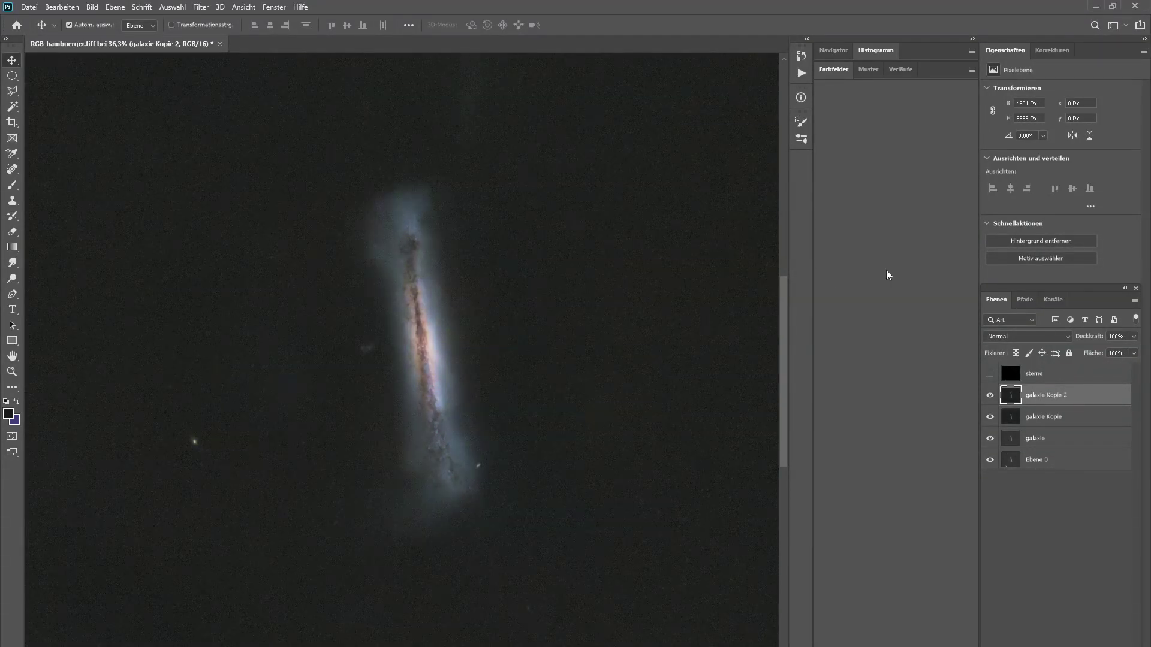
click(12, 153)
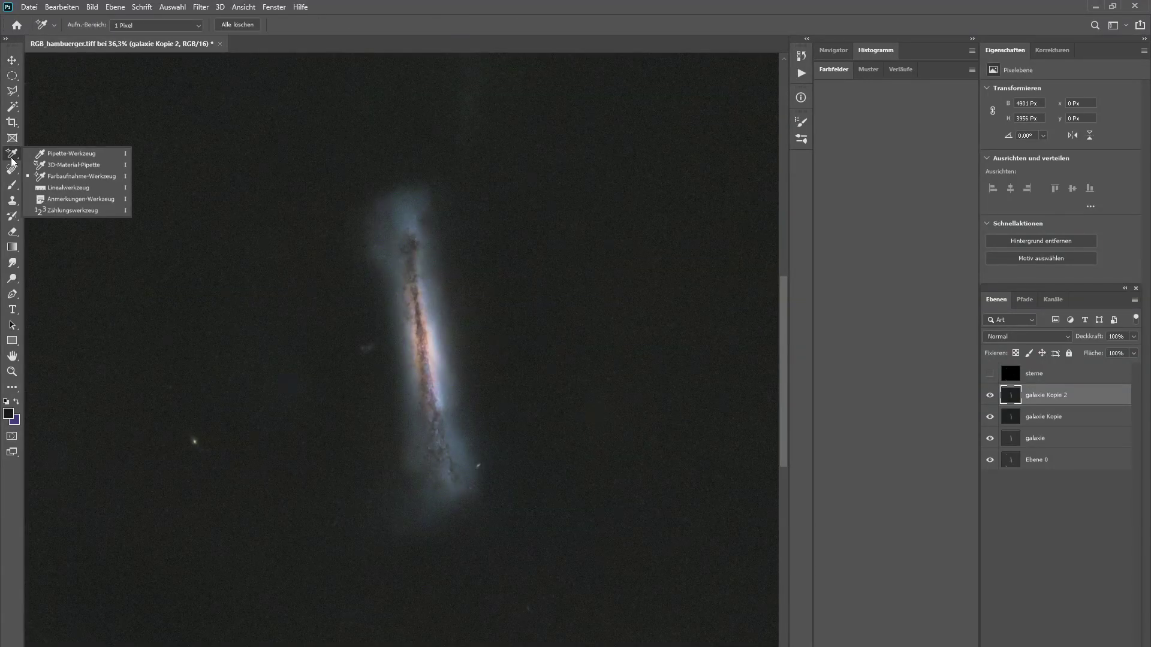
click(89, 166)
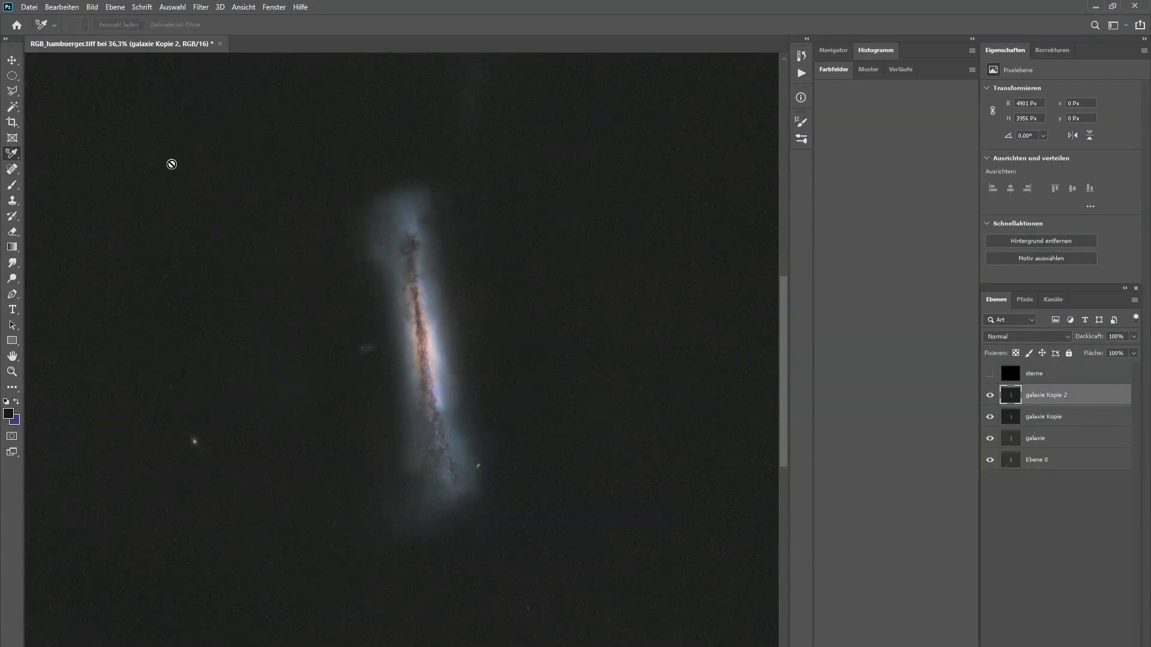
right_click(9, 154)
click(78, 153)
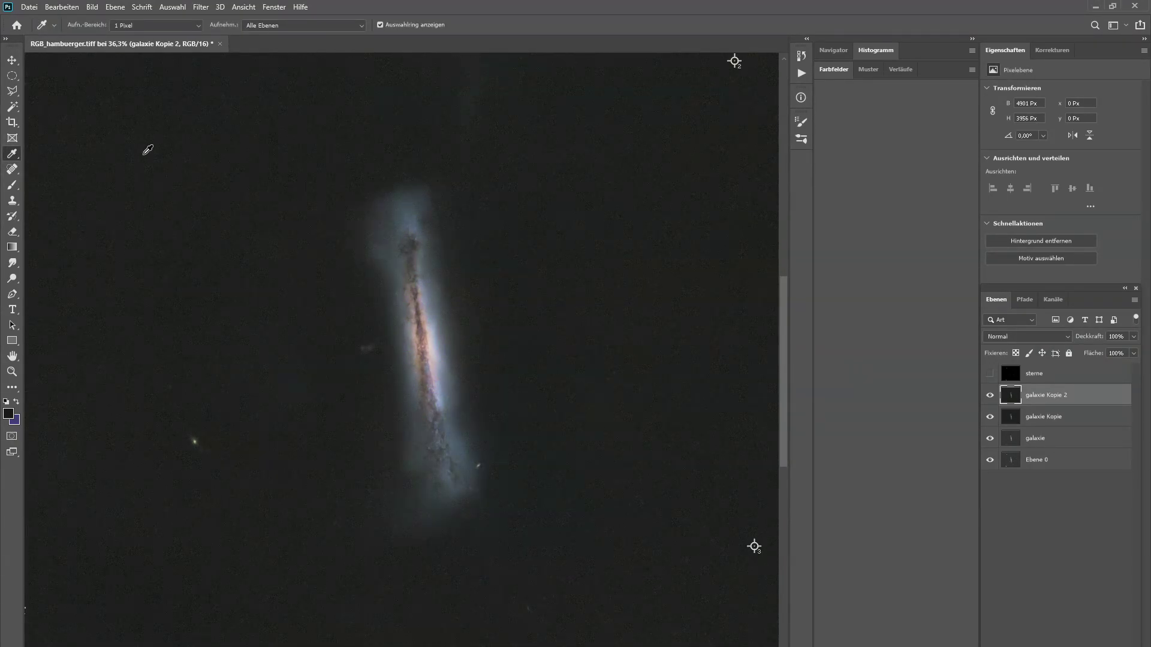
Step: Add four more sample points with the Farbaufnahme-Werkzeug in the dark background around the galaxy
right_click(19, 158)
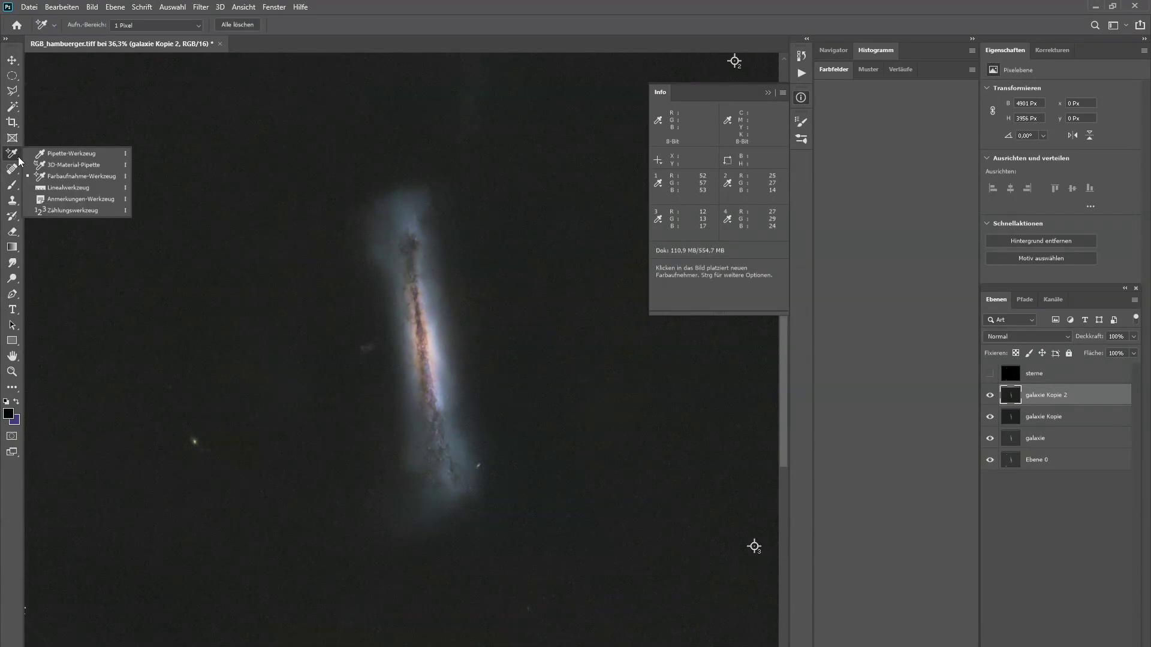
click(107, 178)
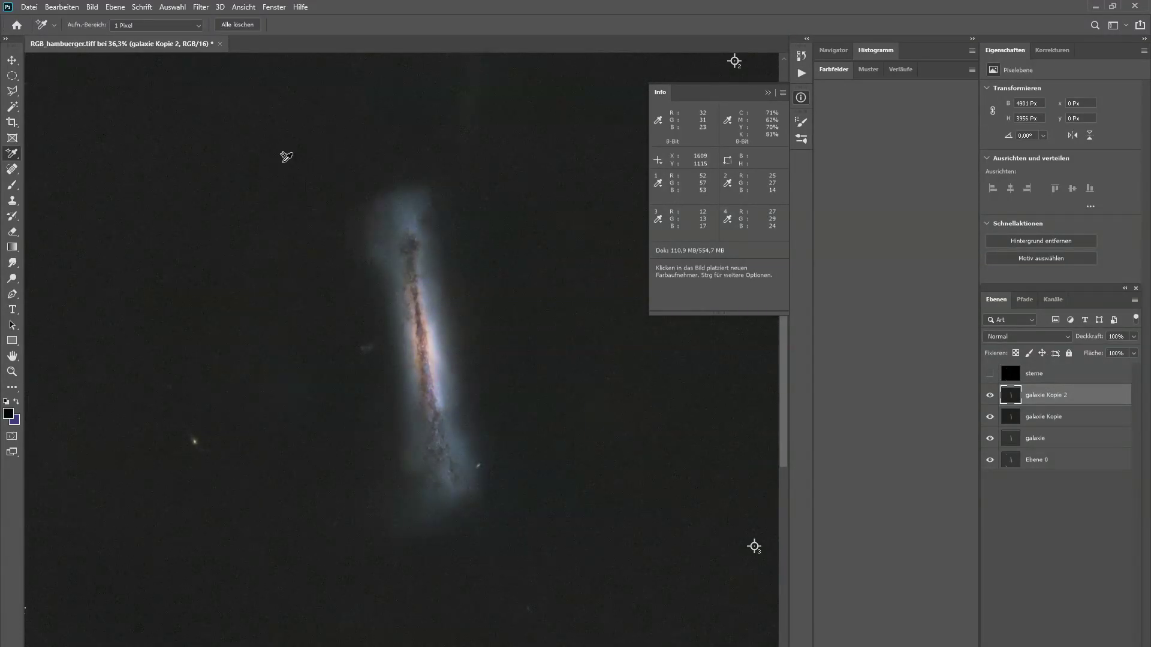
click(801, 97)
scroll(706, 264, down, 2)
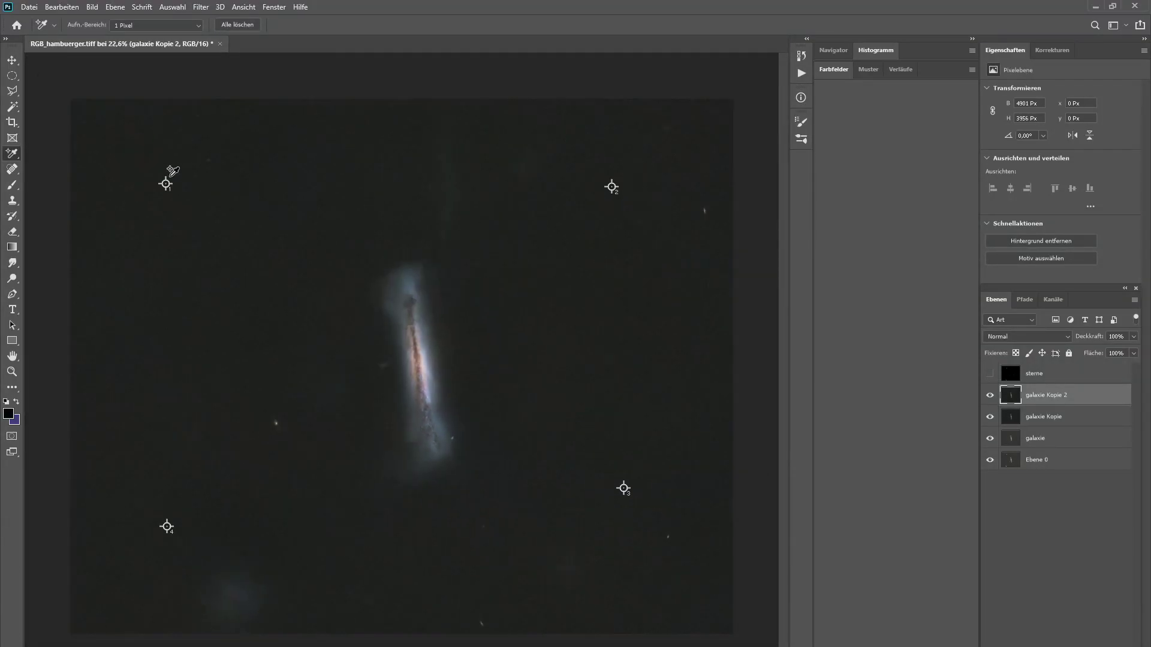
click(271, 294)
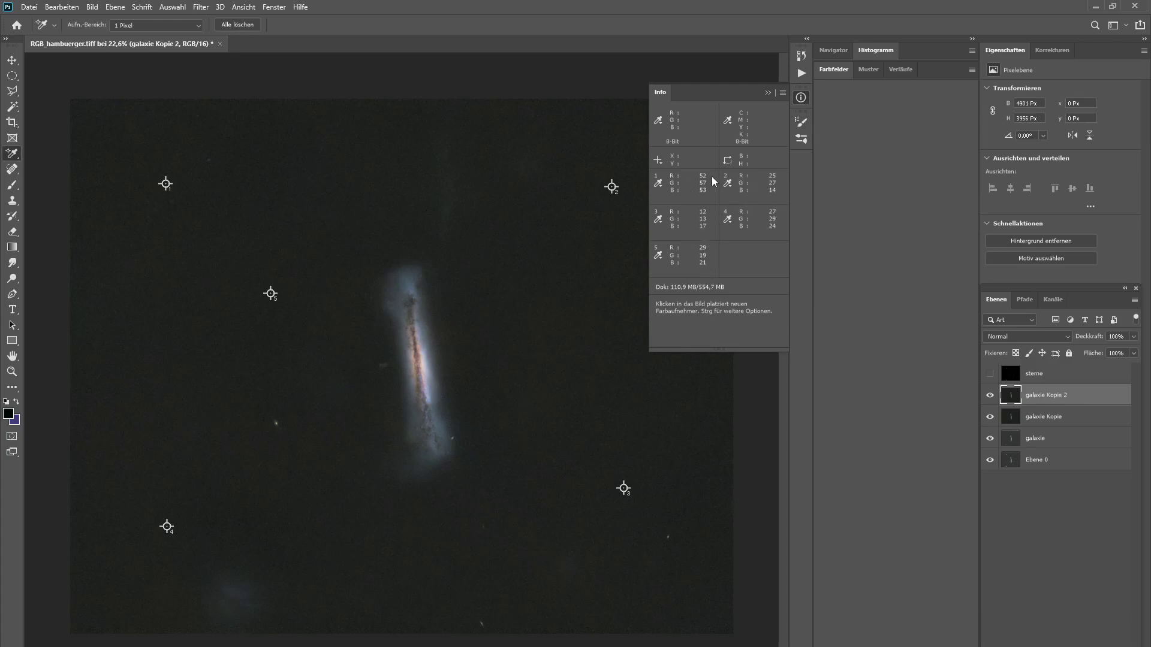
click(630, 235)
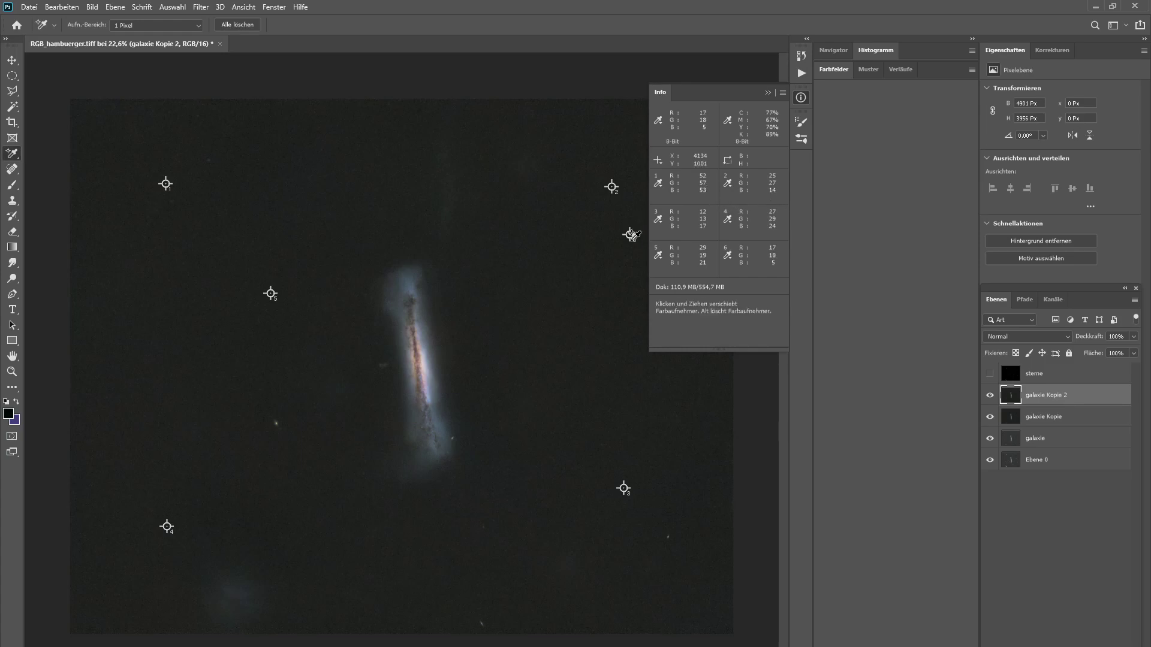
click(539, 533)
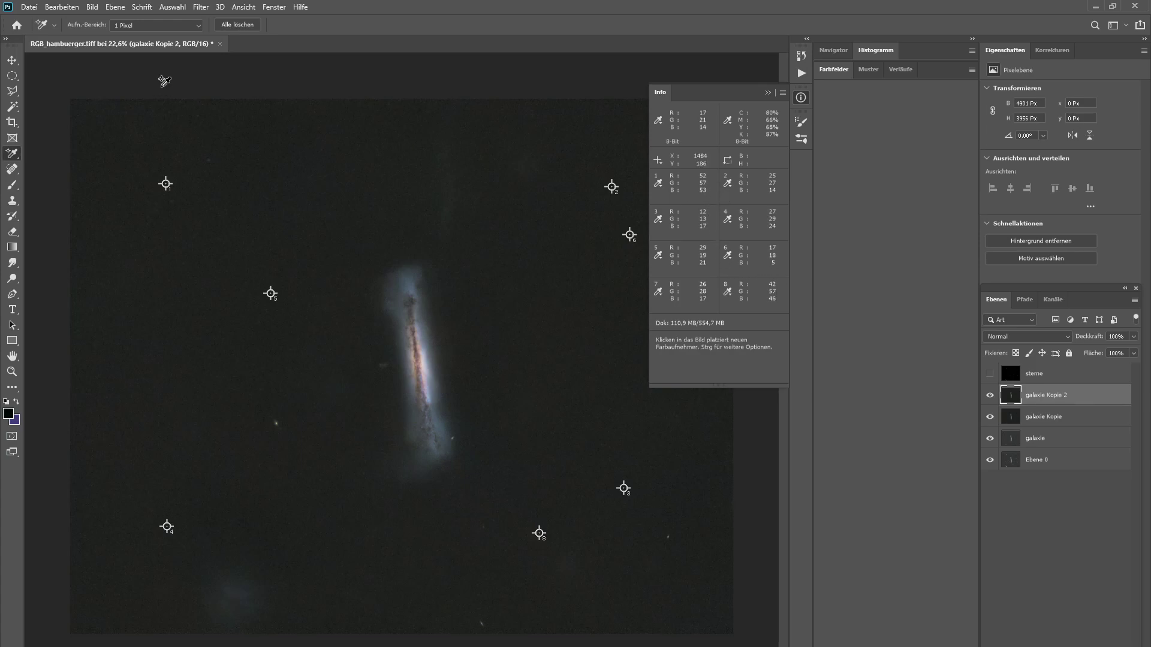
Step: Set the sample size to 5 x 5 Pixel Durchschnitt and add two further background sample points, above and right of the galaxy
click(169, 26)
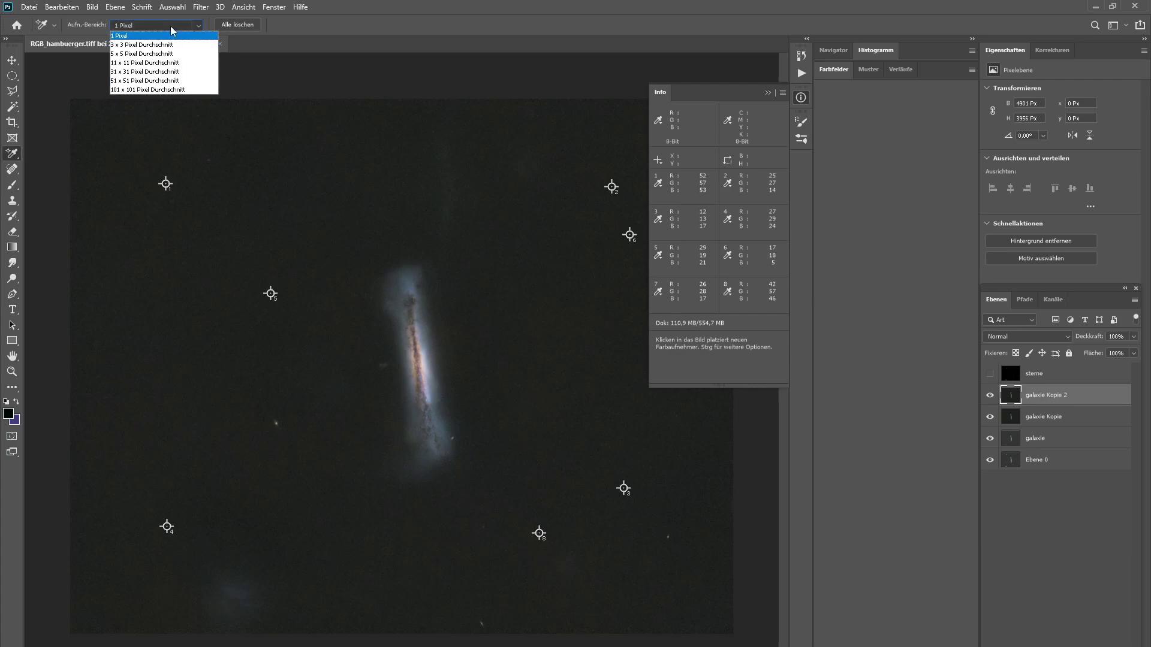
click(170, 57)
click(434, 159)
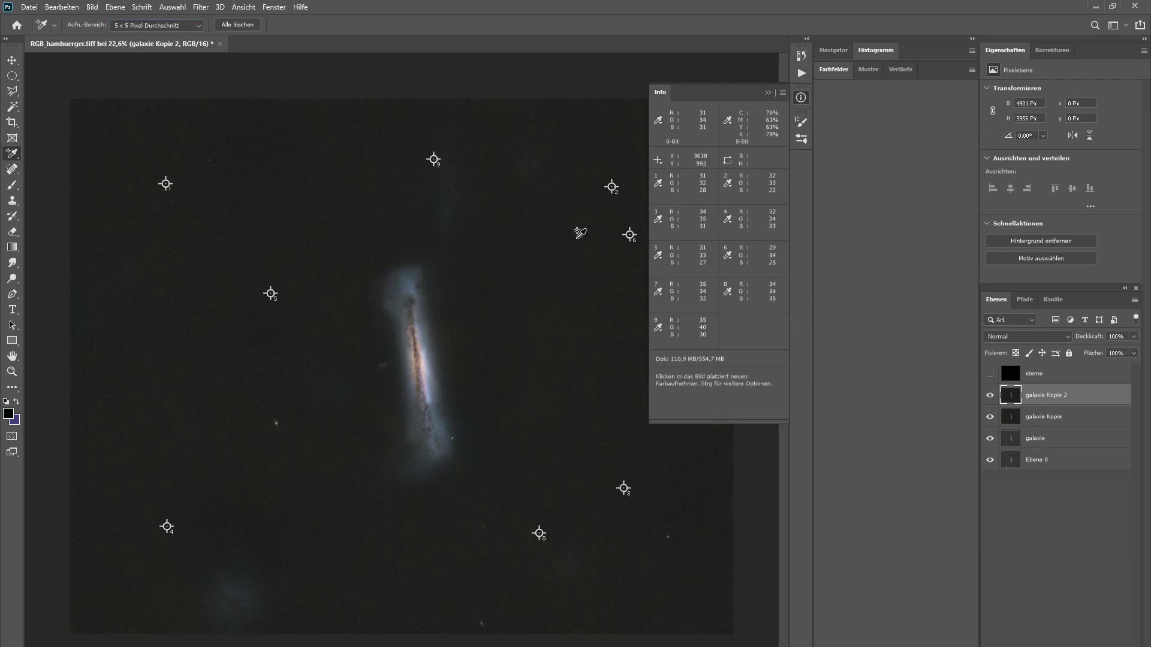
click(361, 580)
click(576, 266)
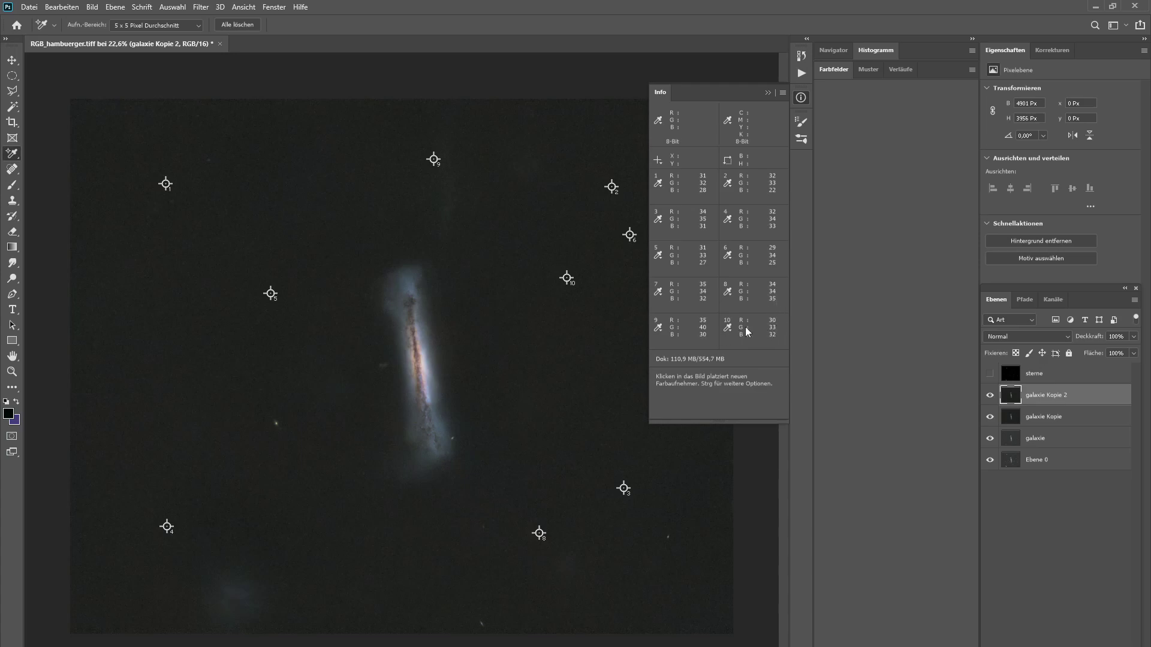
Step: Add a Tonwertkorrektur adjustment layer above galaxie Kopie 2 and darken the background with a midtone value of 0,88
click(1053, 54)
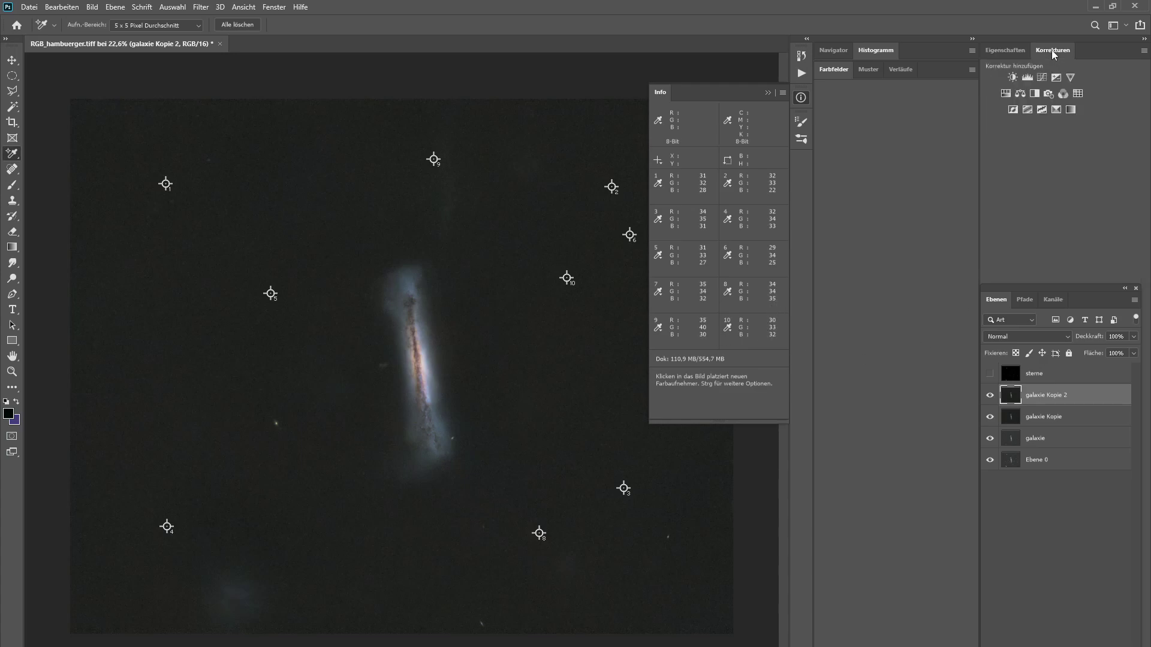
click(1026, 81)
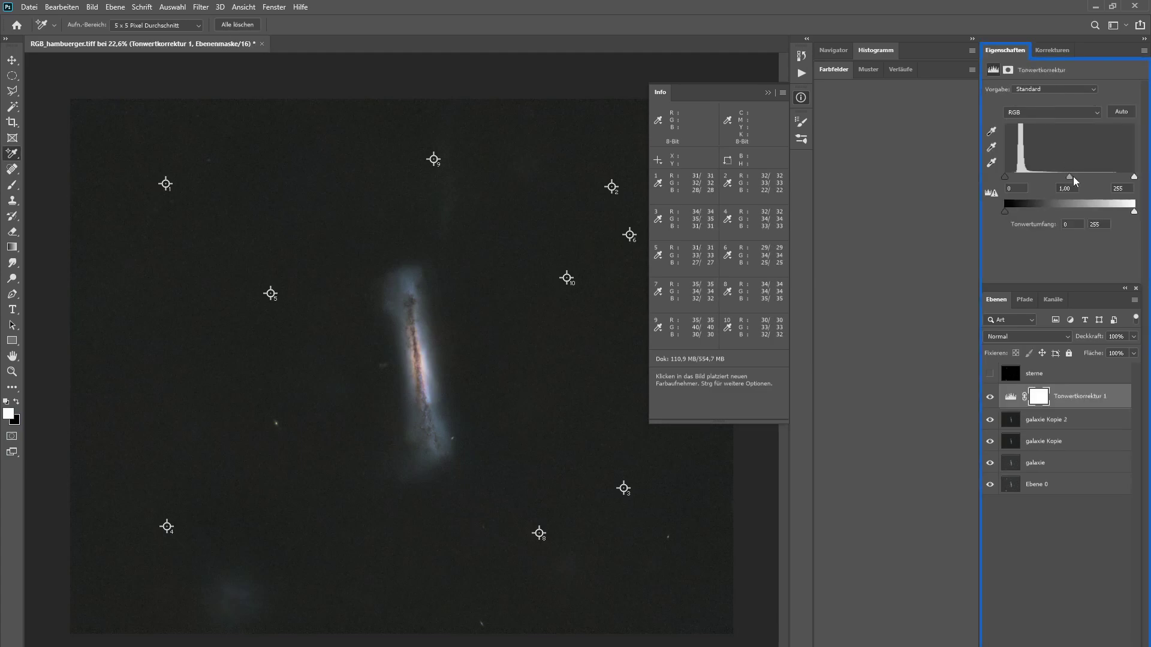
drag(1070, 176, 1076, 176)
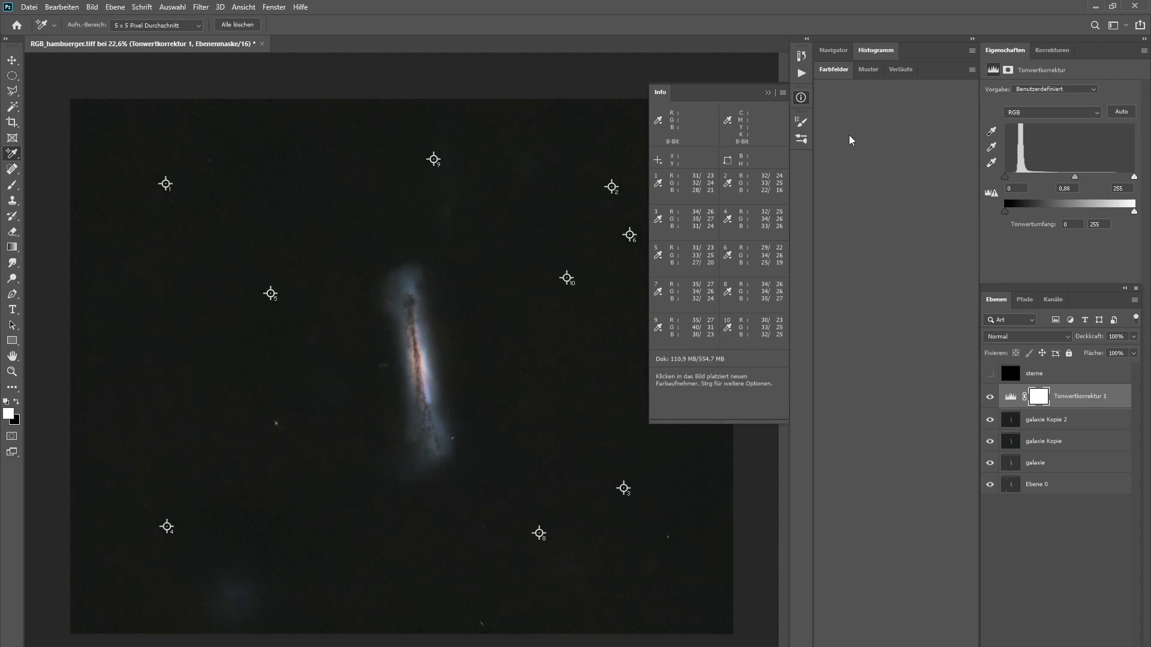
Step: Try a black point of 38 in the Tonwertkorrektur while watching the sample values, and return it to 0
click(805, 100)
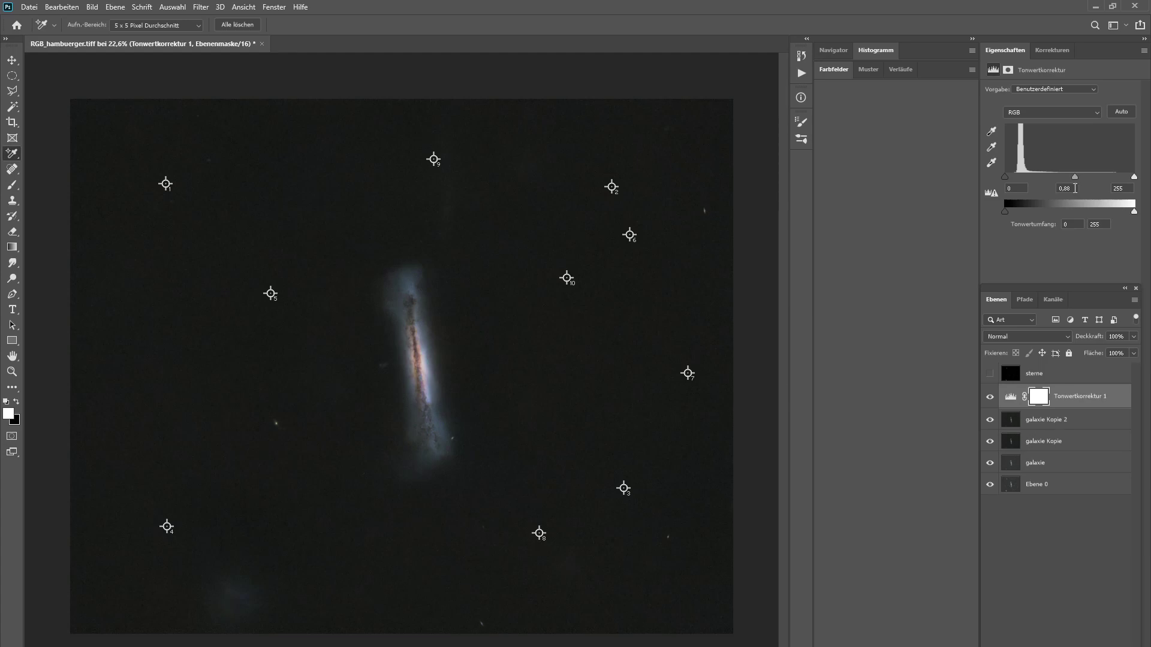
click(800, 98)
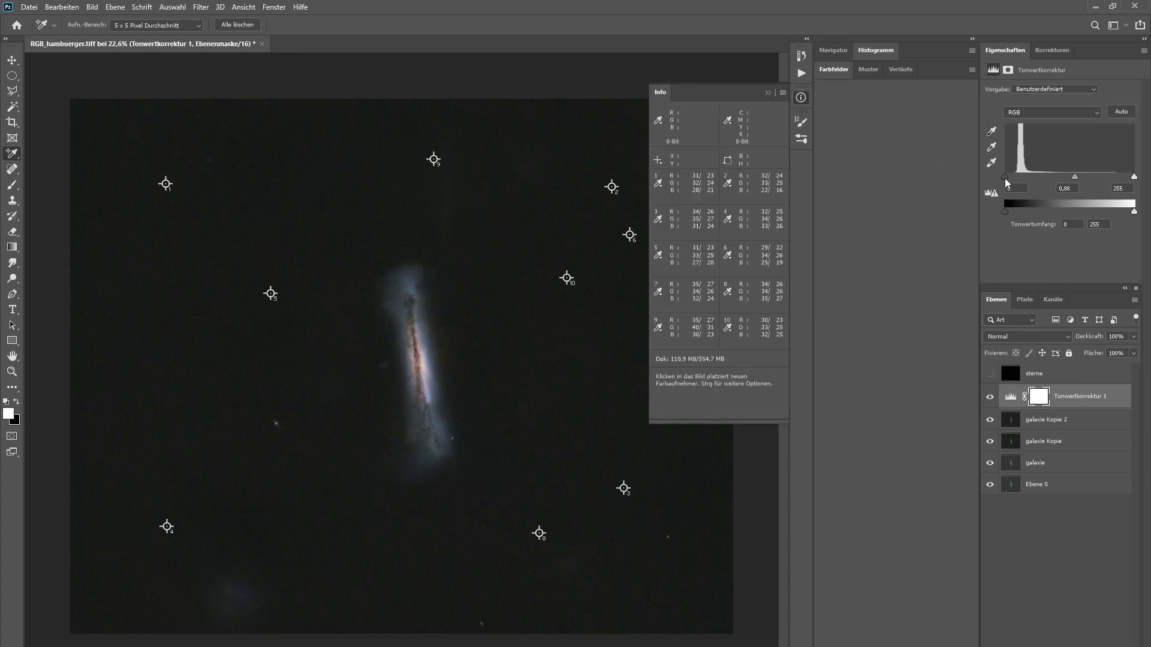
drag(1004, 178, 1024, 176)
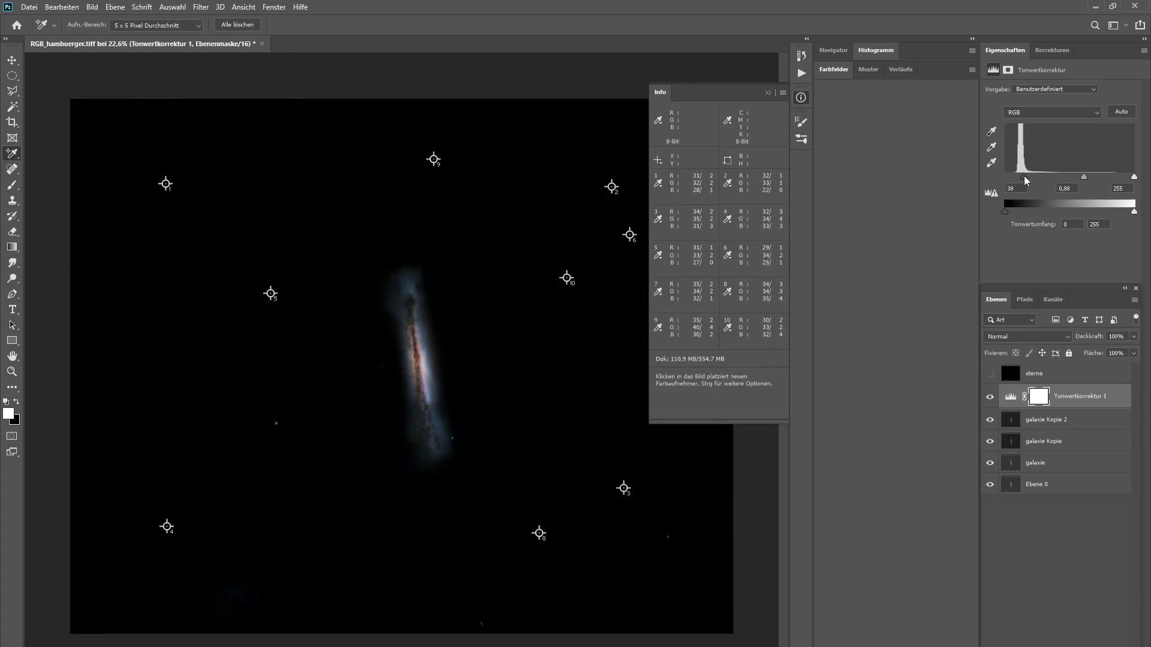
drag(1023, 180, 1002, 178)
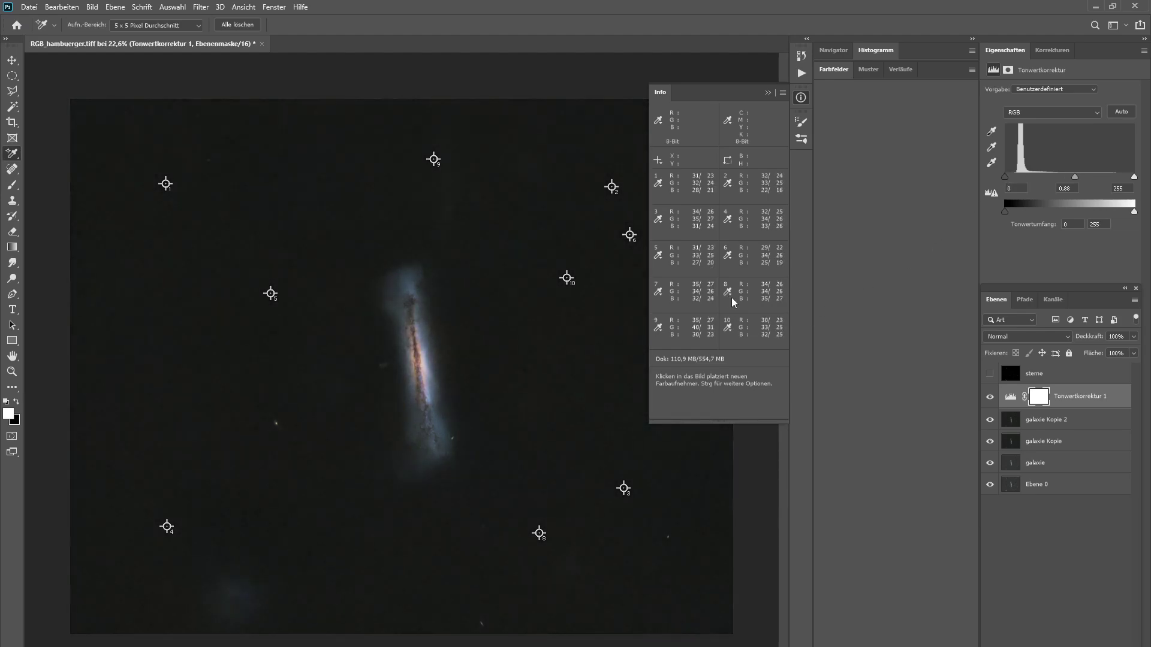
Step: Hide the sample values and stamp all visible layers into a new layer above Tonwertkorrektur 1
click(800, 97)
click(1052, 421)
click(1061, 403)
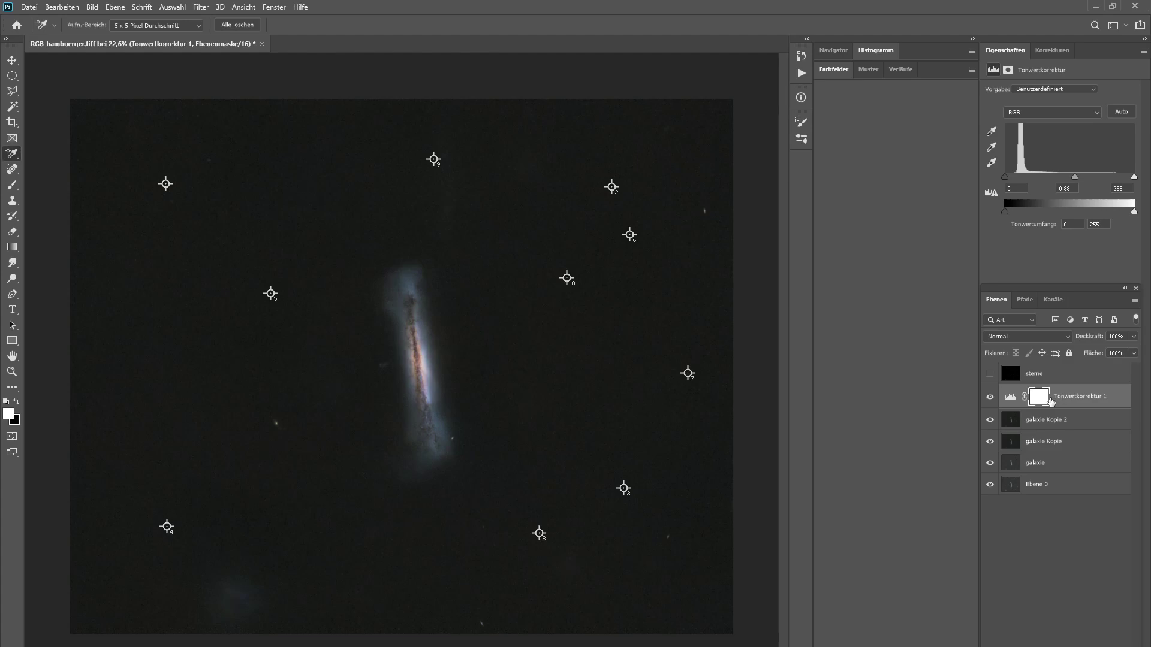
key(ctrl+alt+shift+e)
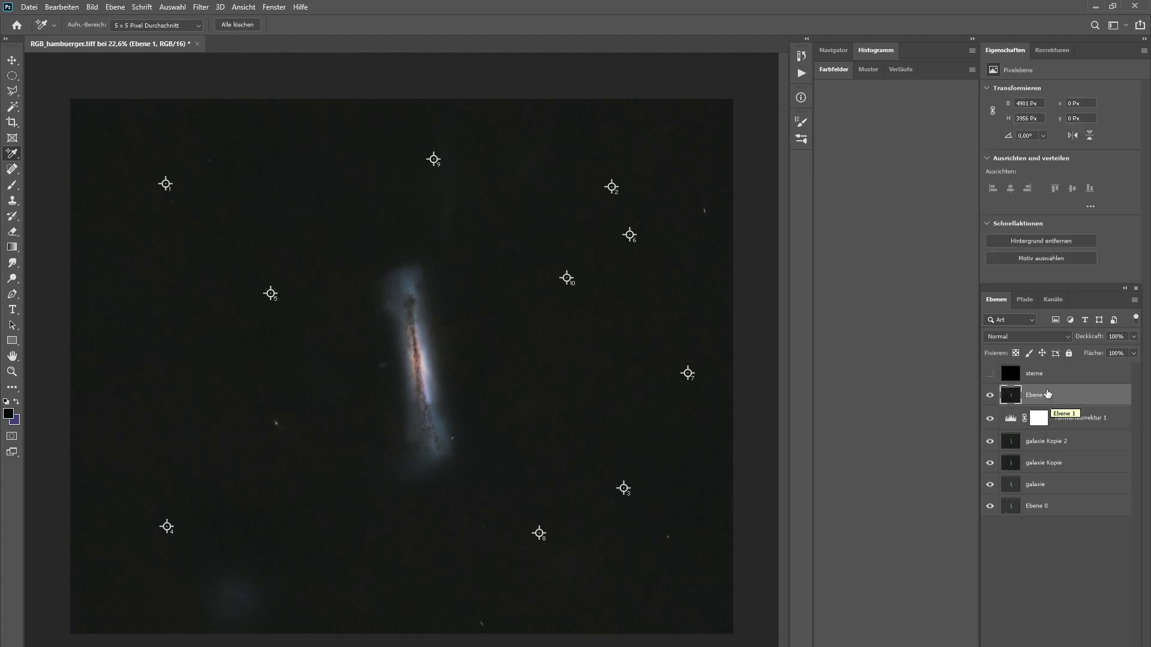
Step: Duplicate Ebene 1 as Ebene 1 Kopie and switch to the Move tool for a closer look at the galaxy
right_click(1048, 397)
click(919, 250)
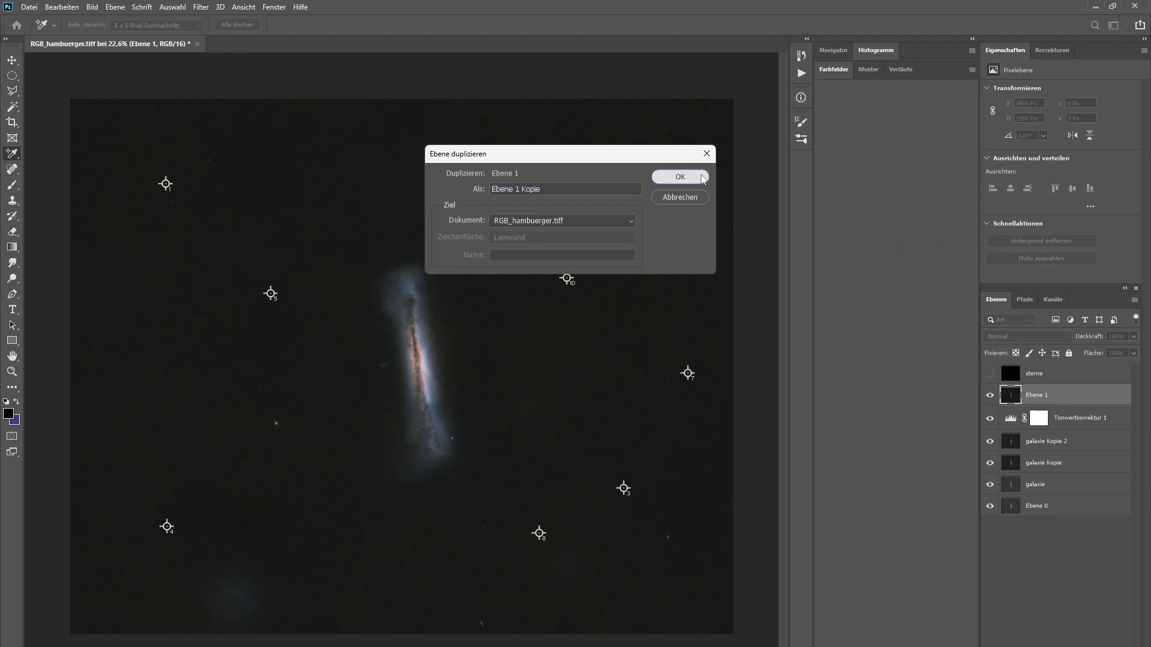
click(679, 177)
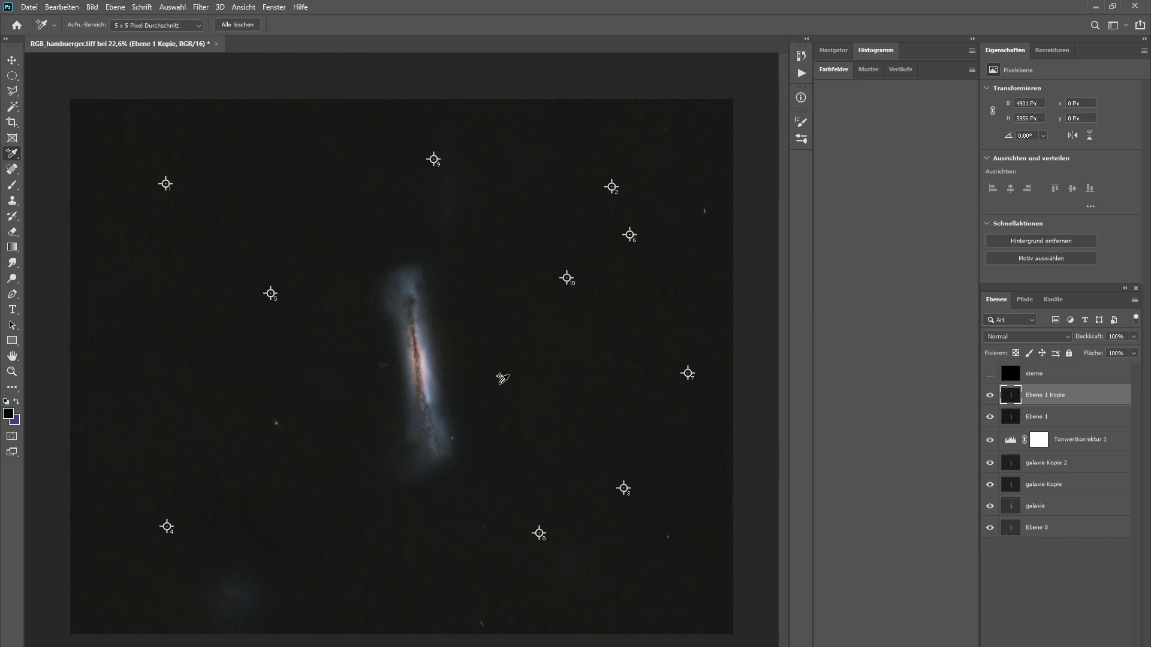
key(v)
scroll(417, 308, up, 6)
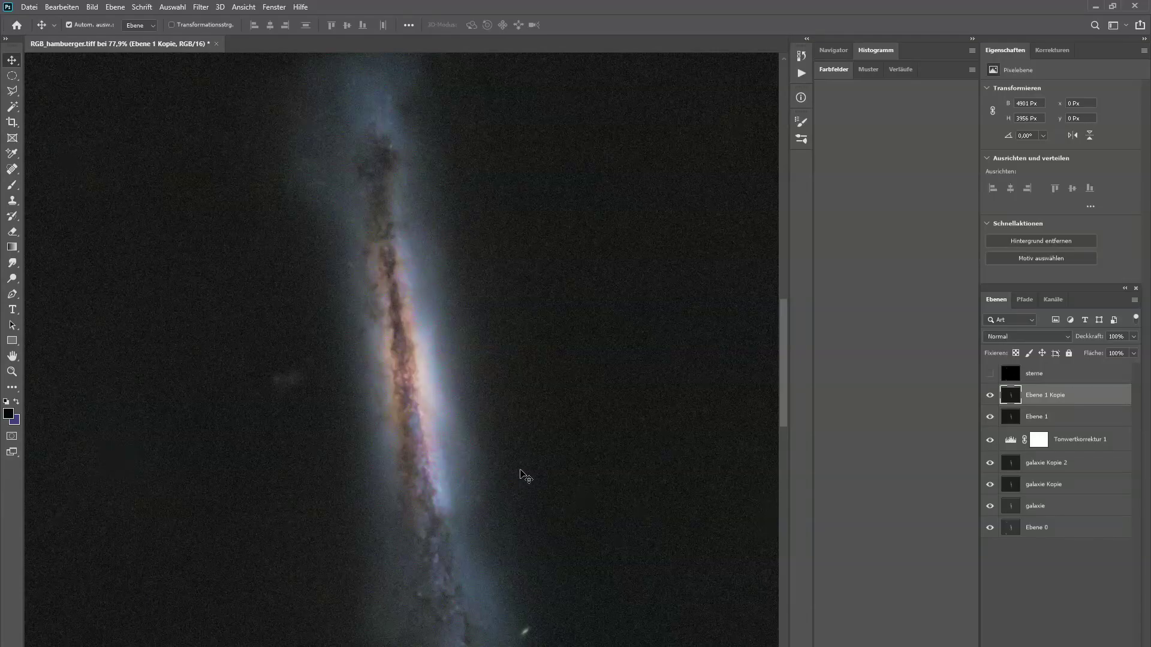
scroll(520, 471, down, 2)
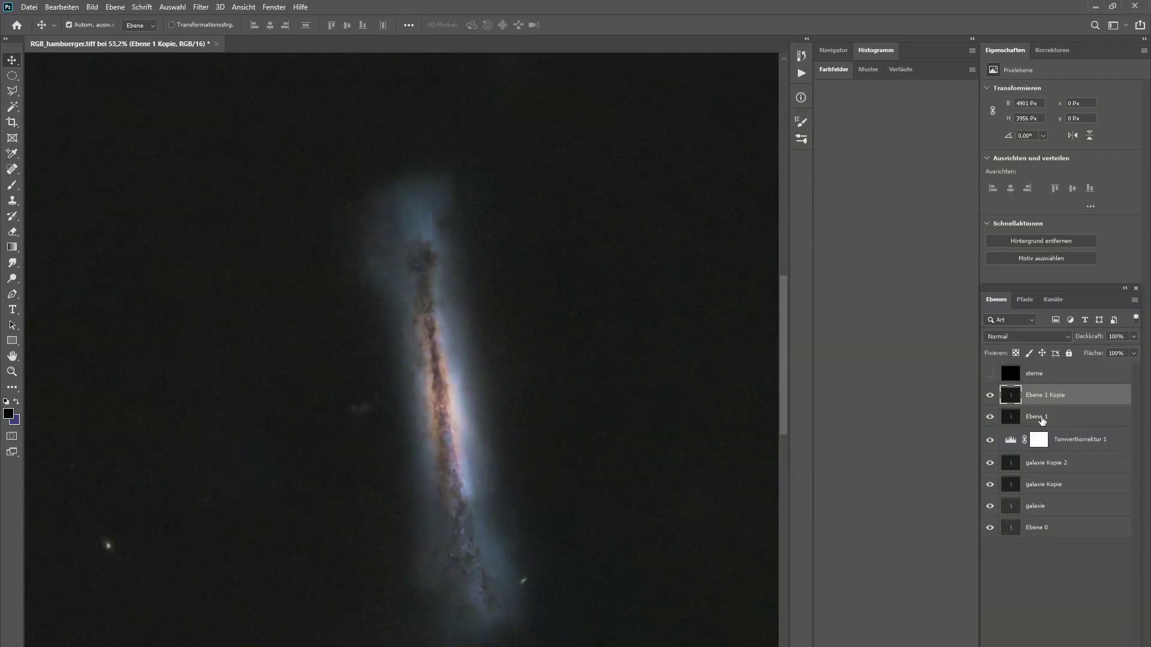
Step: Rename Ebene 1 as galaxie and Ebene 1 Kopie as hintergrund
double_click(1037, 417)
text(d)
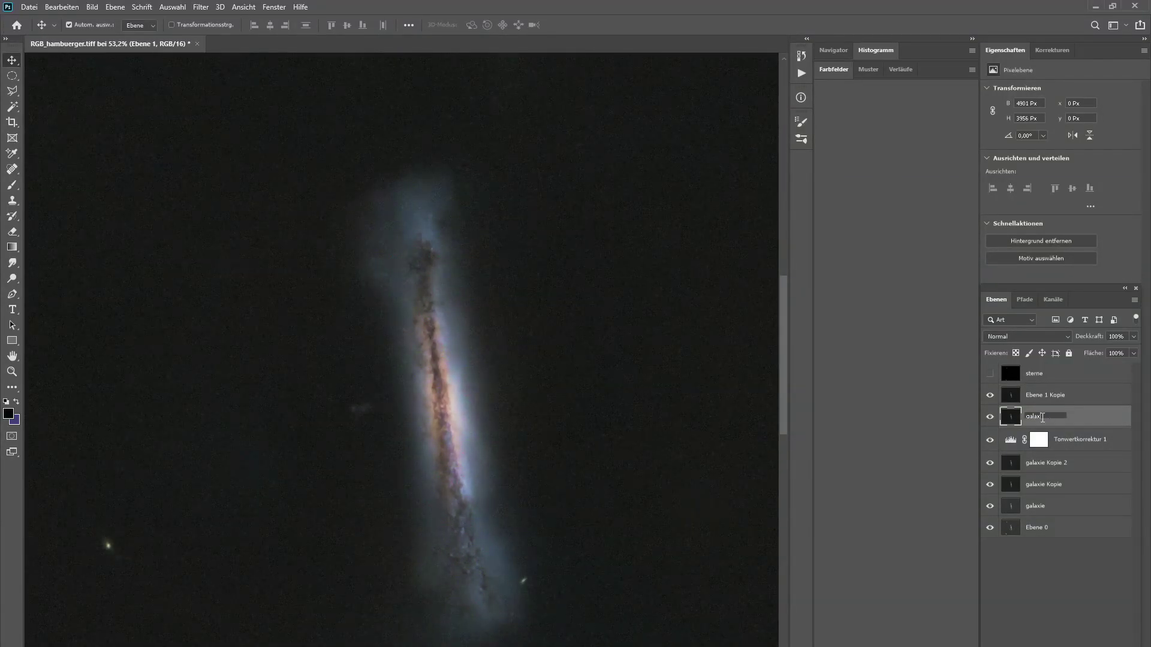
text(alaxie)
double_click(1044, 395)
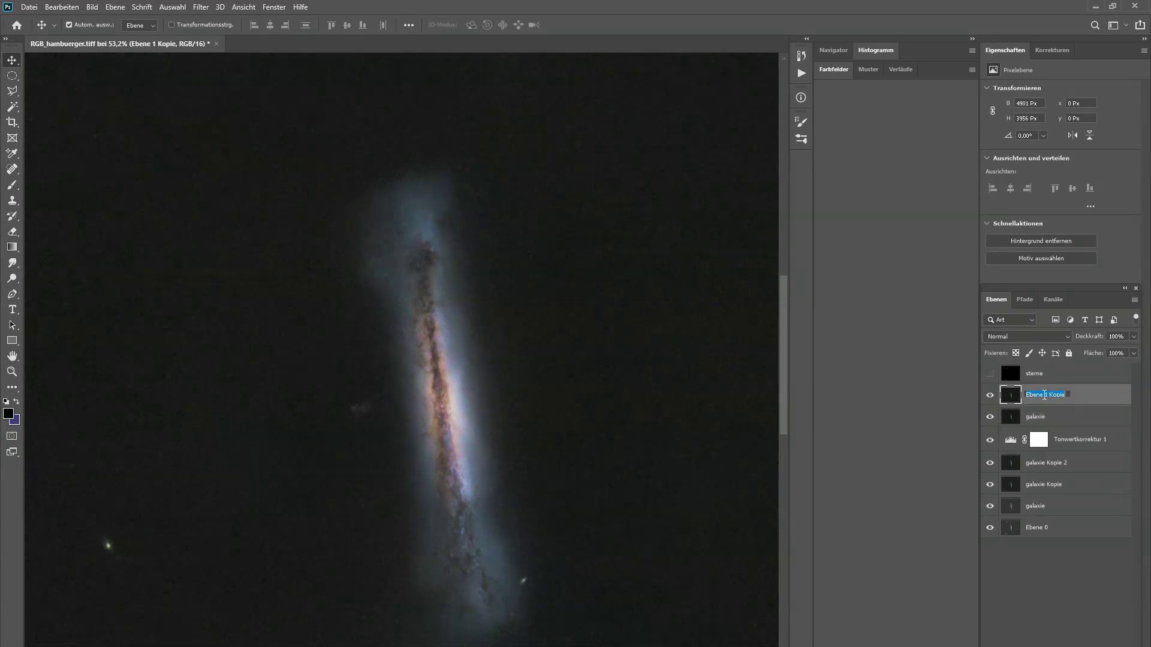
text(hintergrund)
key(Return)
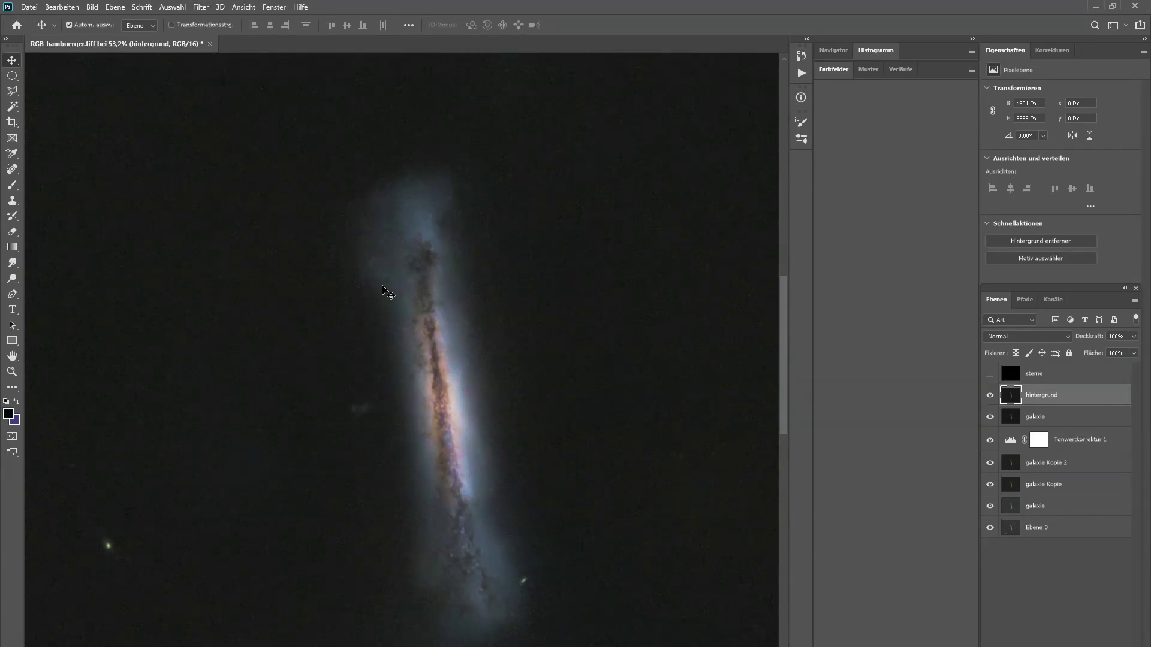
Step: Open the Camera Raw filter on the hintergrund layer and set Rauschreduzierung to 41 with Detail at 0
click(201, 6)
key(Escape)
key(ctrl+shift+a)
click(585, 477)
drag(675, 477, 752, 459)
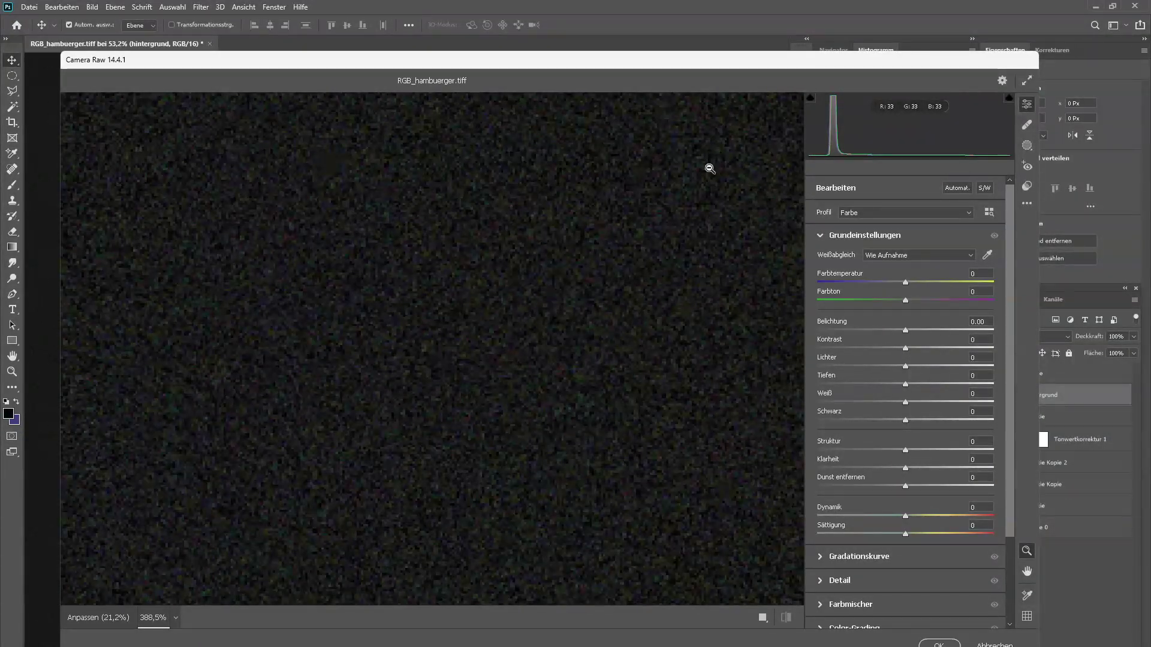
click(855, 553)
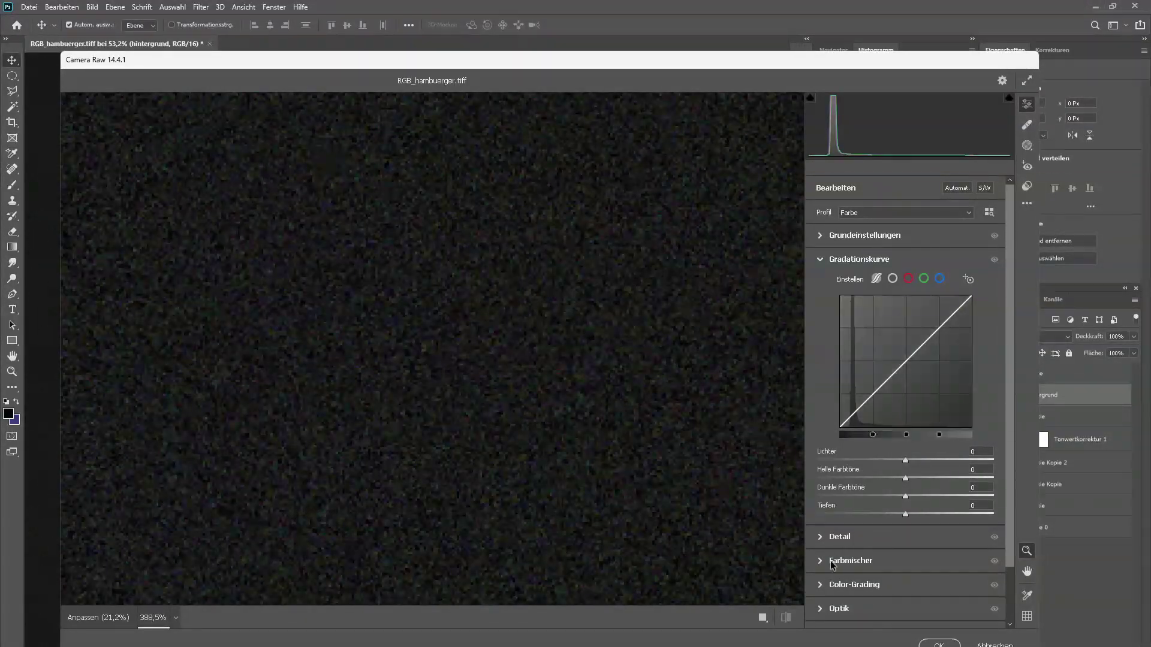
click(840, 538)
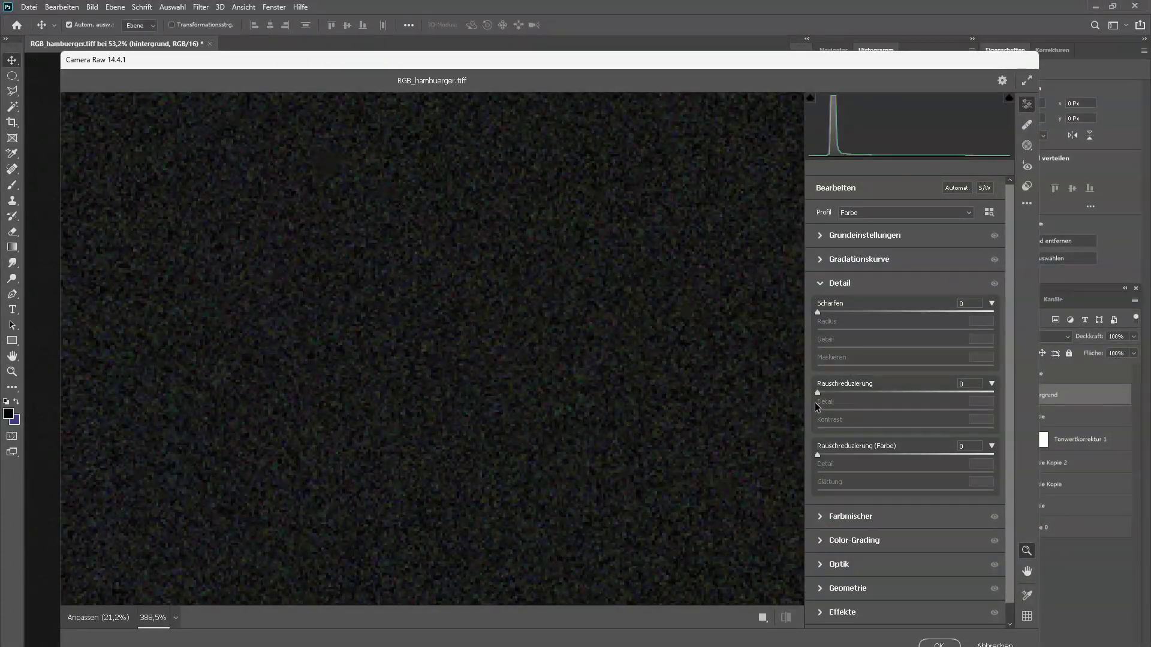
click(846, 391)
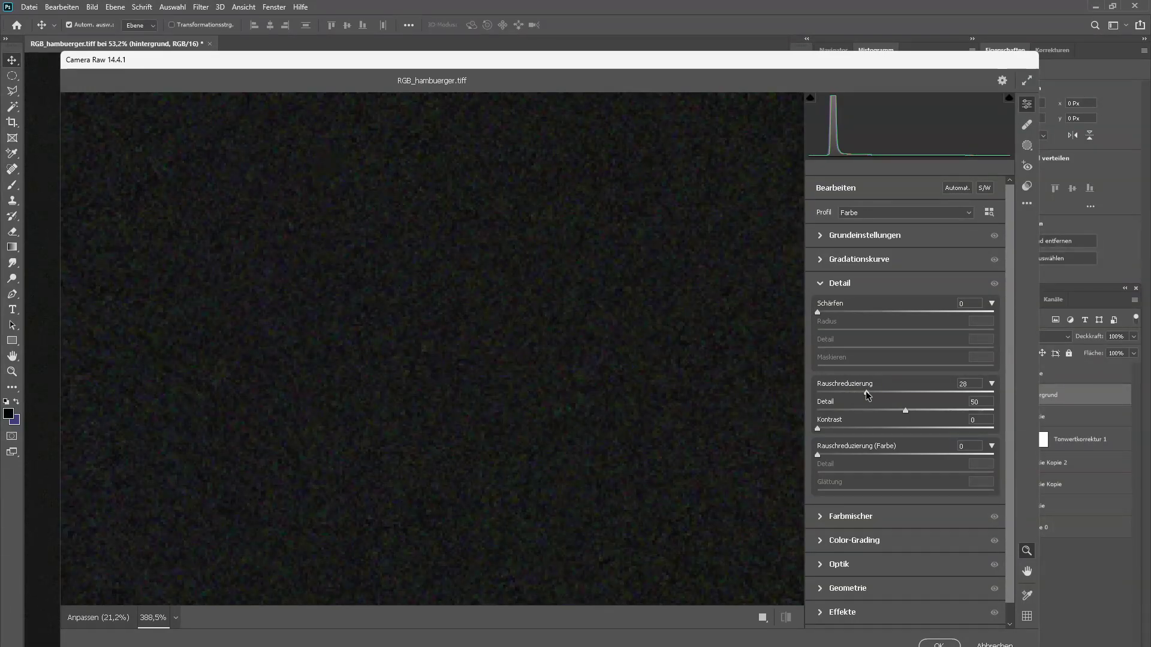
drag(850, 393, 814, 414)
drag(911, 400, 891, 400)
scroll(561, 503, down, 4)
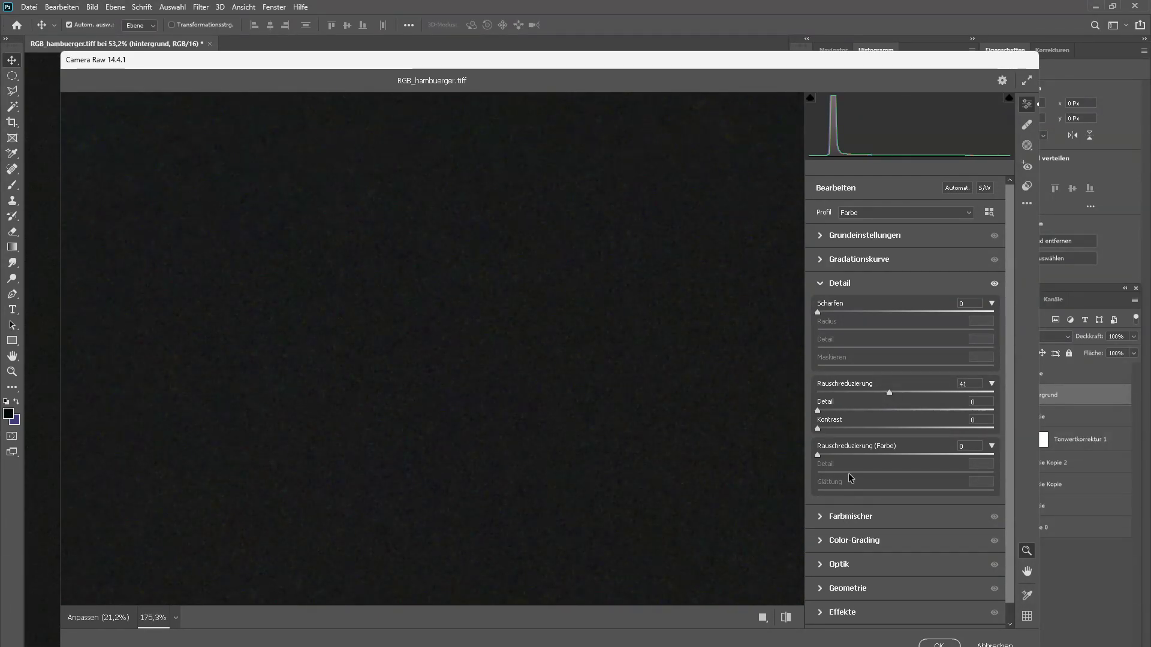
Step: Set Rauschreduzierung (Farbe) to 21 with Detail 0, check the smoothed background, and apply the Camera Raw filter to hintergrund
click(853, 454)
drag(870, 473, 817, 473)
scroll(679, 397, up, 2)
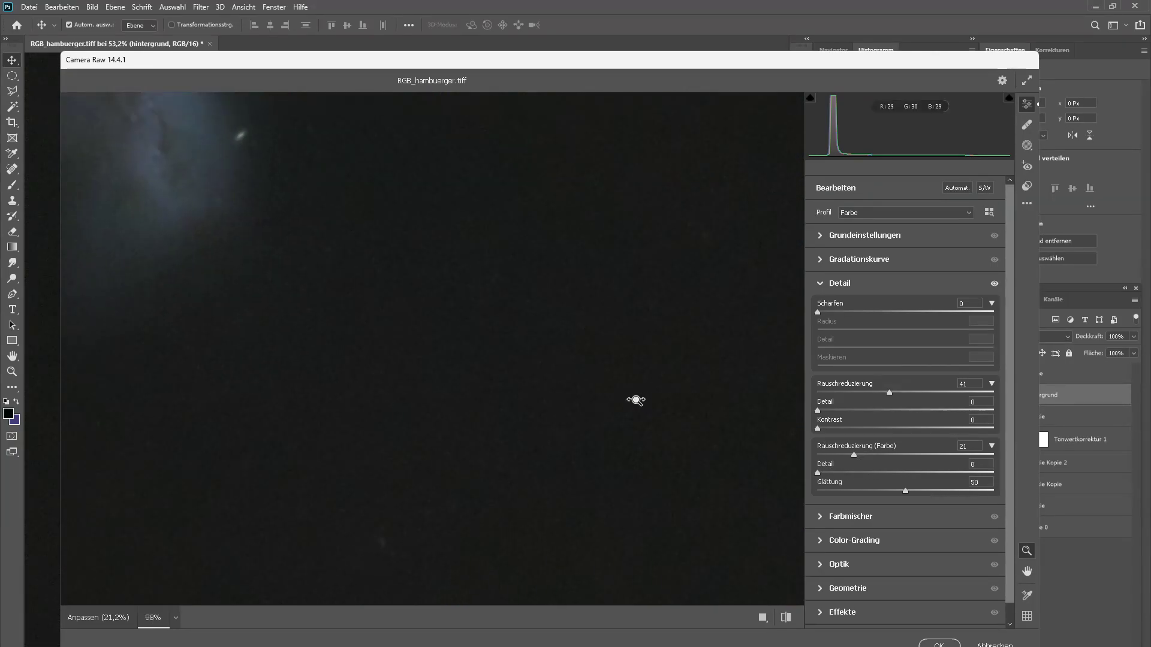
drag(896, 395, 993, 393)
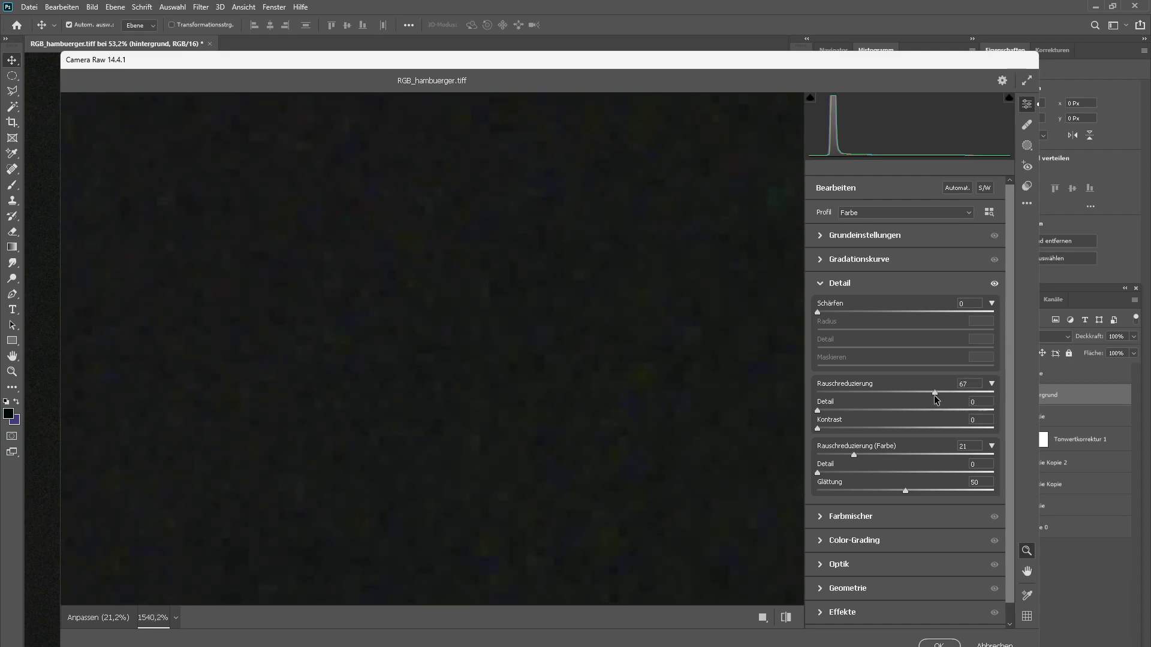
scroll(483, 458, down, 10)
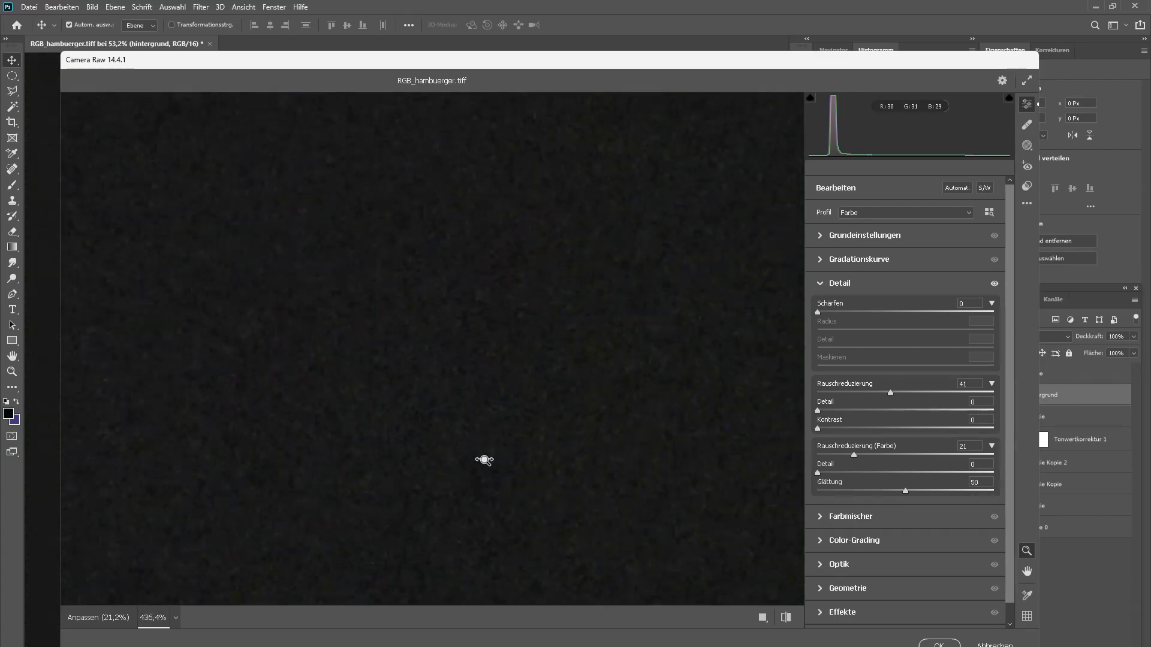
drag(479, 483, 569, 341)
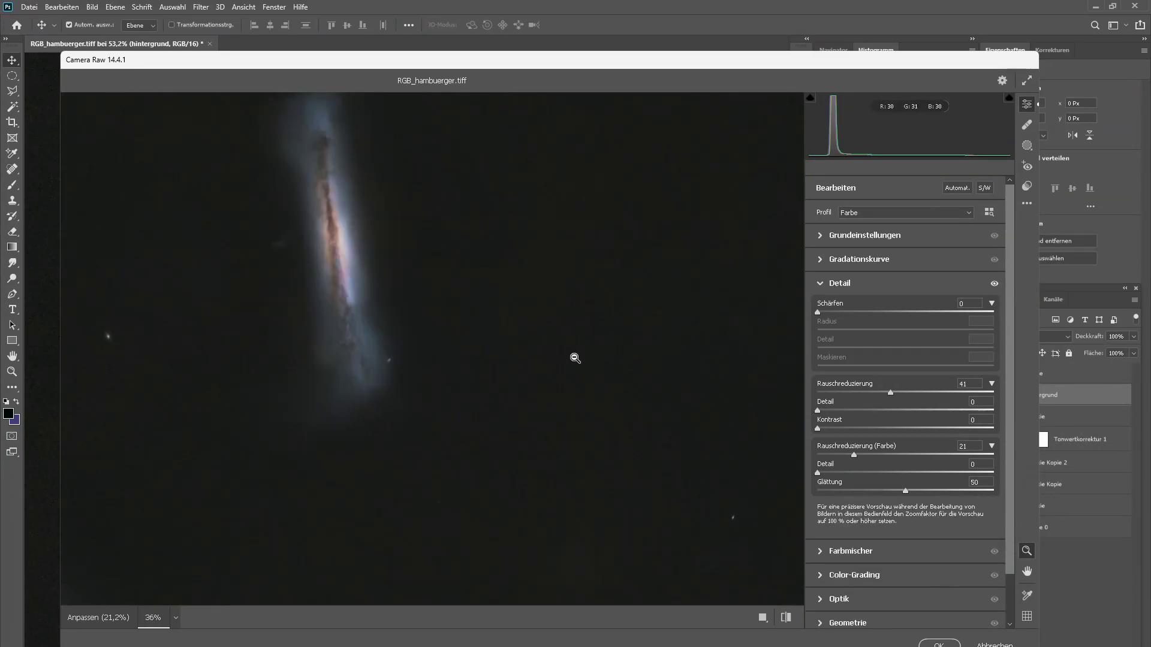
click(940, 644)
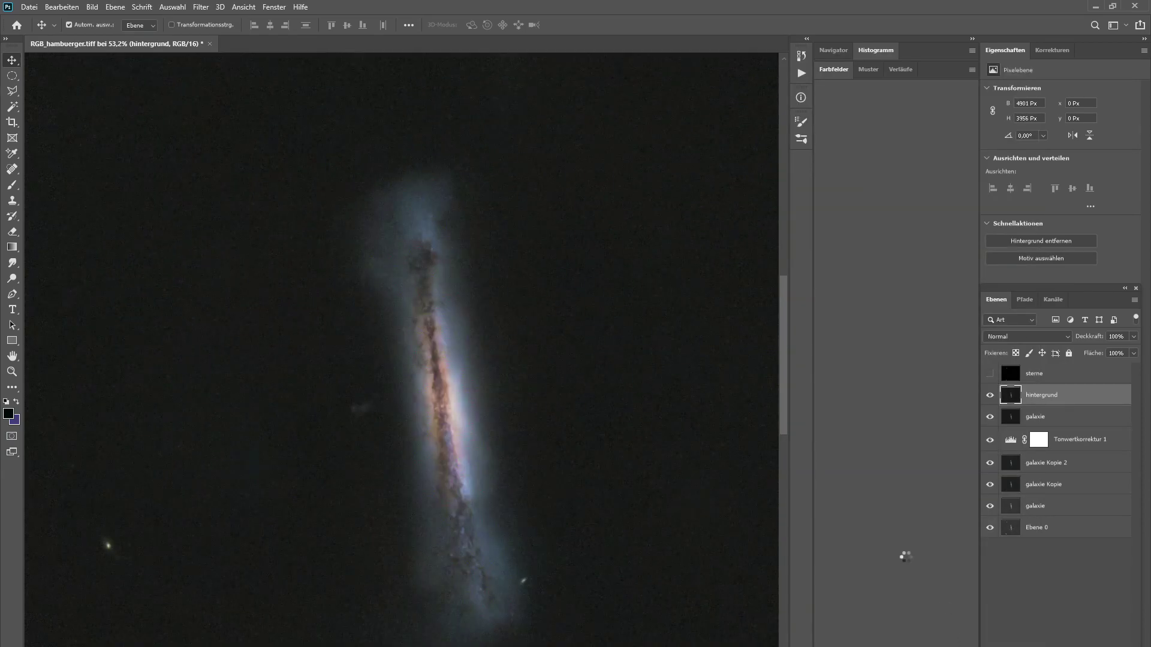
Step: Toggle the hintergrund layer's visibility to compare the denoised galaxy and background with the layer below
scroll(410, 447, up, 2)
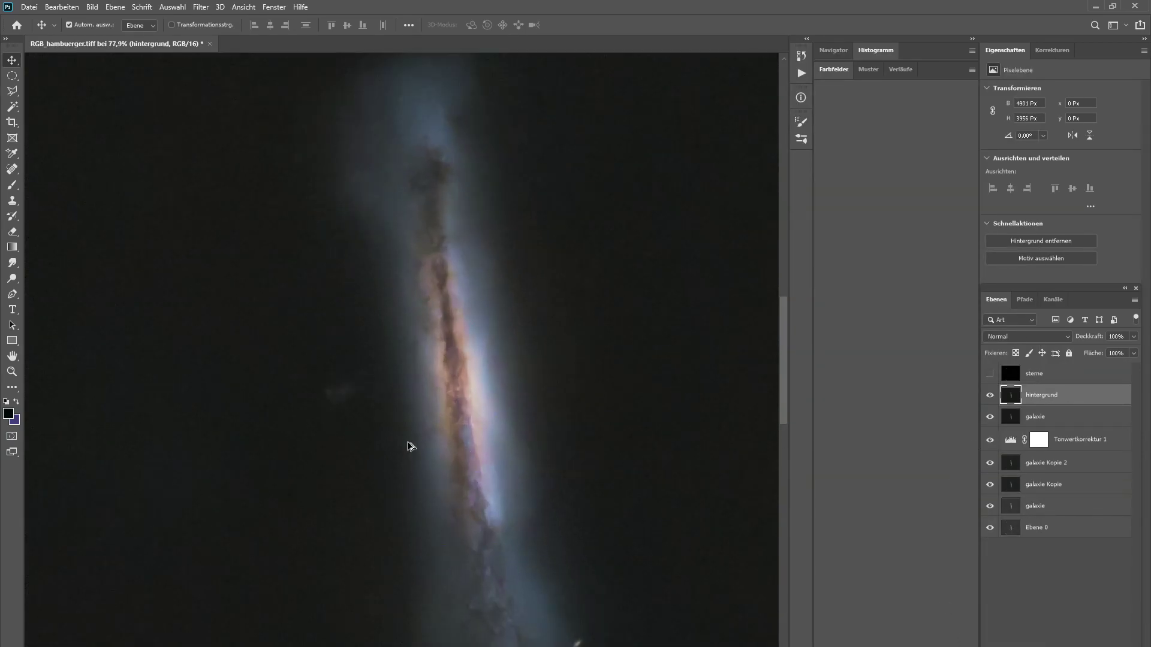
click(990, 397)
click(990, 397)
scroll(477, 412, up, 2)
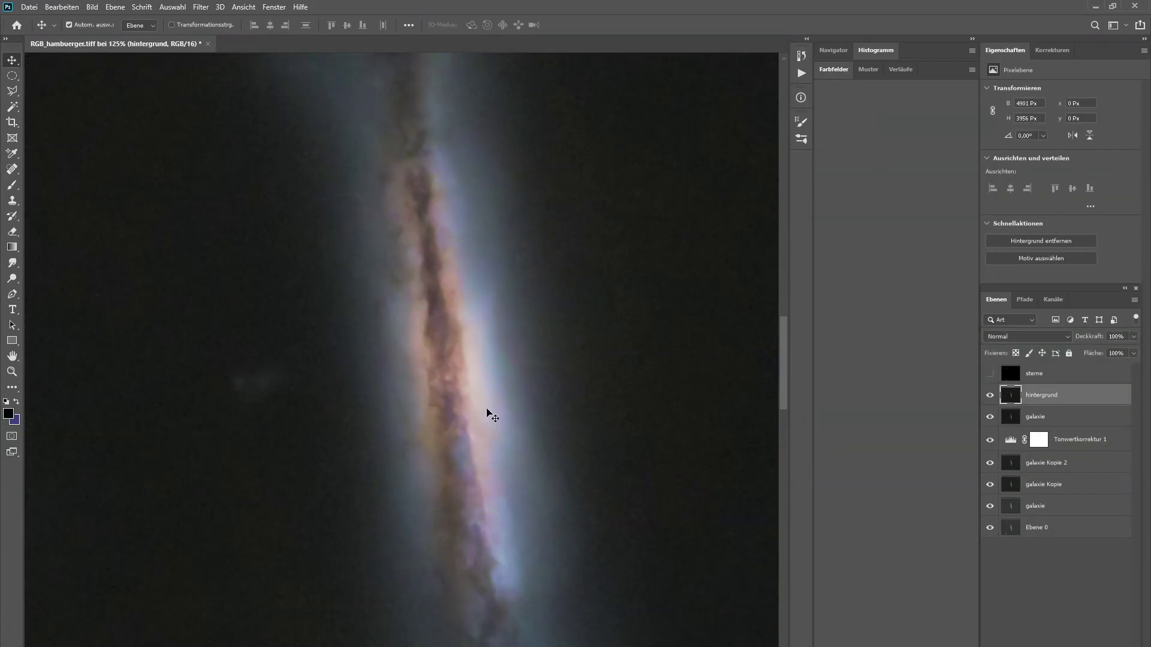
click(990, 396)
click(990, 396)
scroll(531, 432, down, 2)
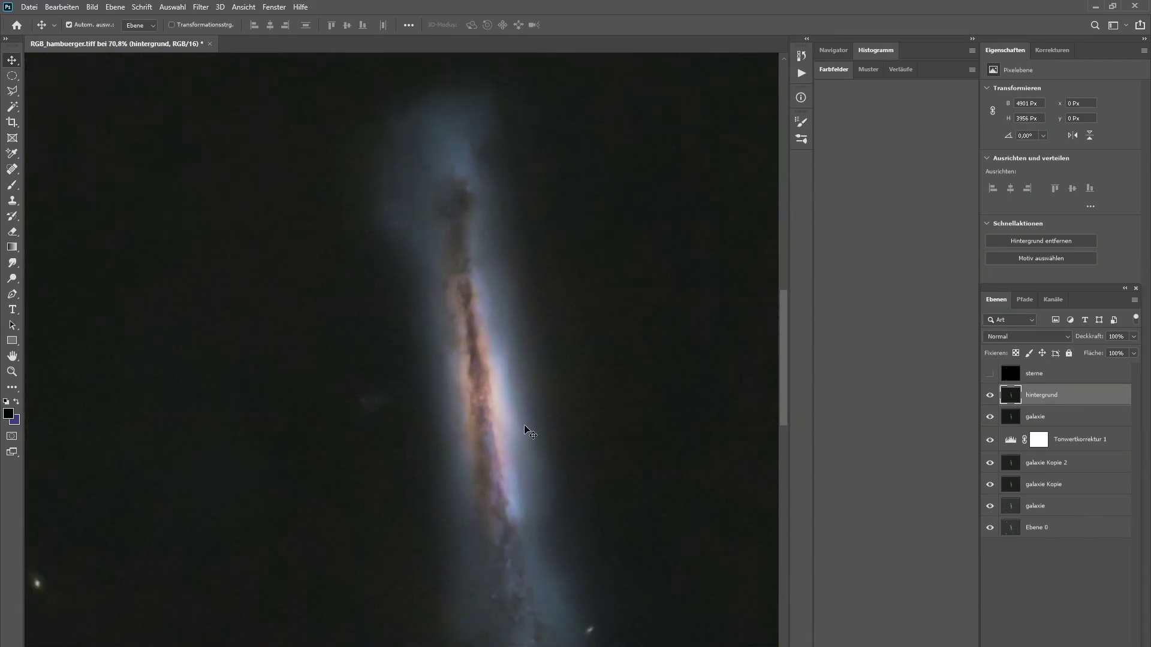
Step: Hide hintergrund, open the Camera Raw filter on the upper galaxie layer, and set Struktur to +20 and Klarheit to +14
click(990, 396)
click(1035, 418)
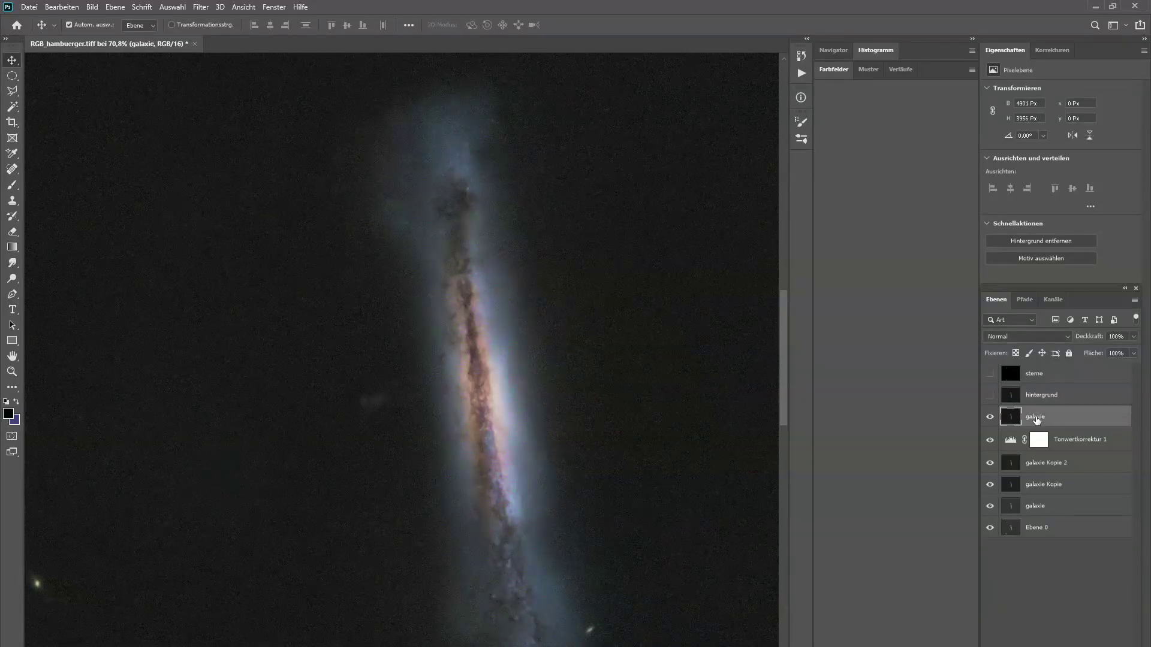
click(201, 6)
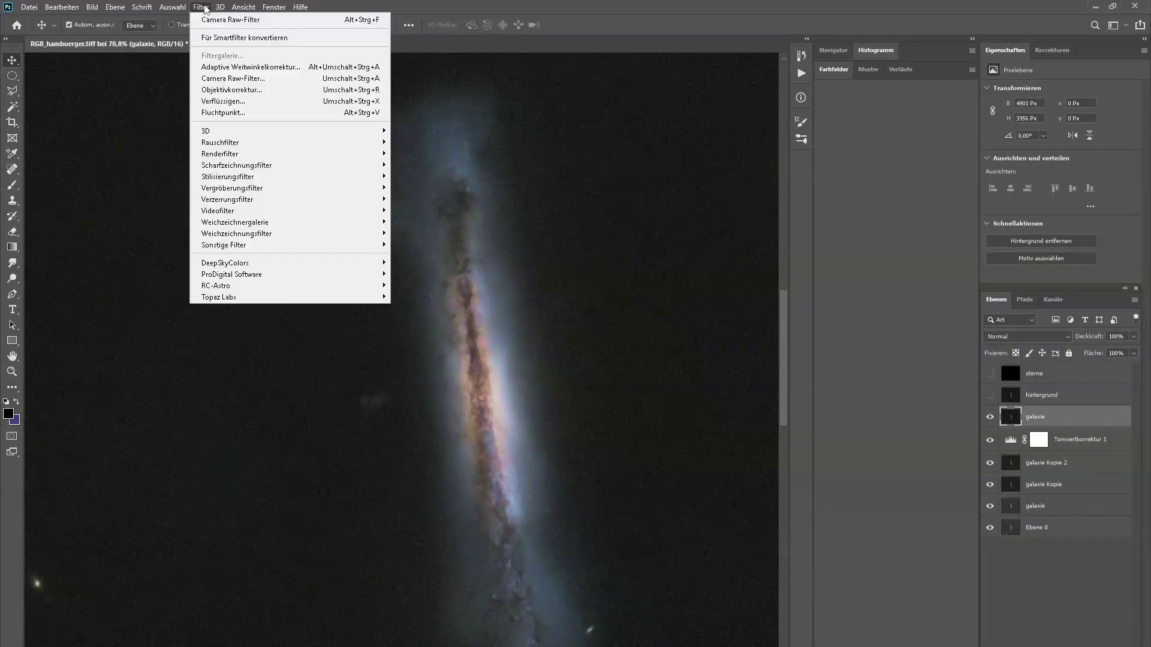
click(267, 80)
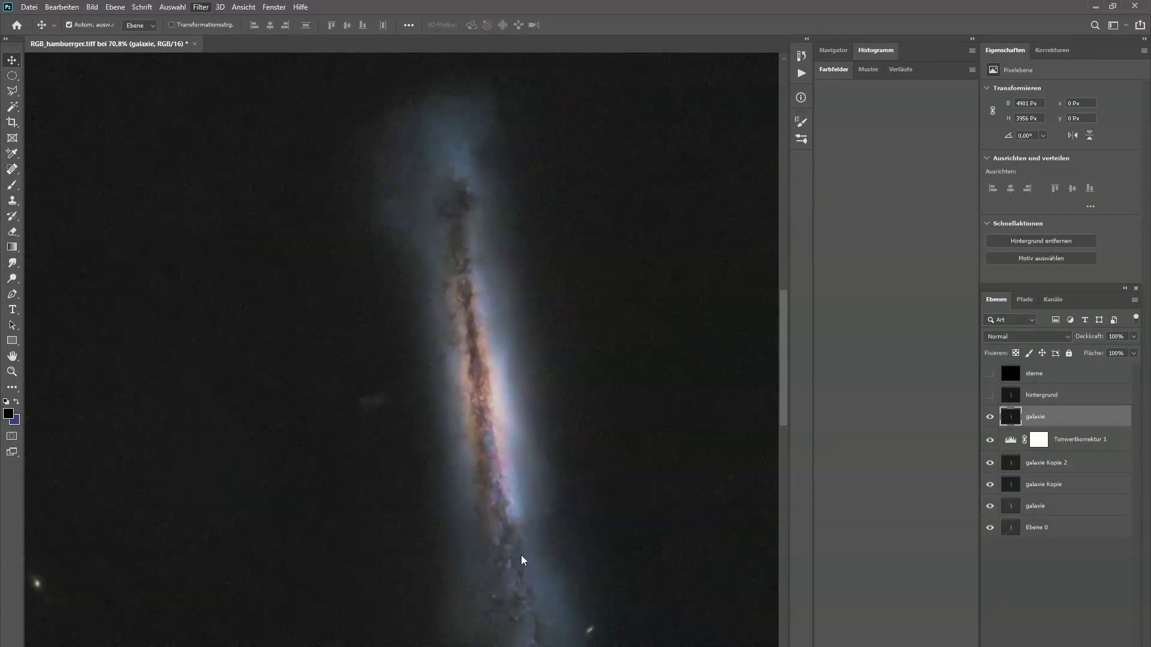
drag(485, 355, 532, 355)
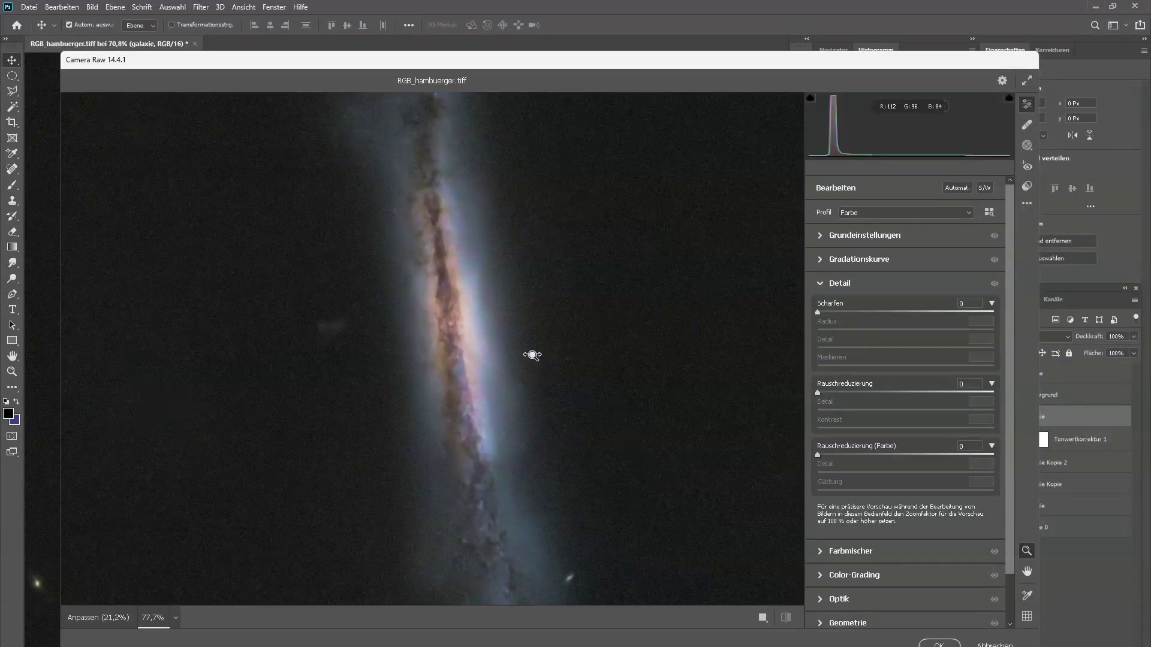
click(858, 254)
click(868, 239)
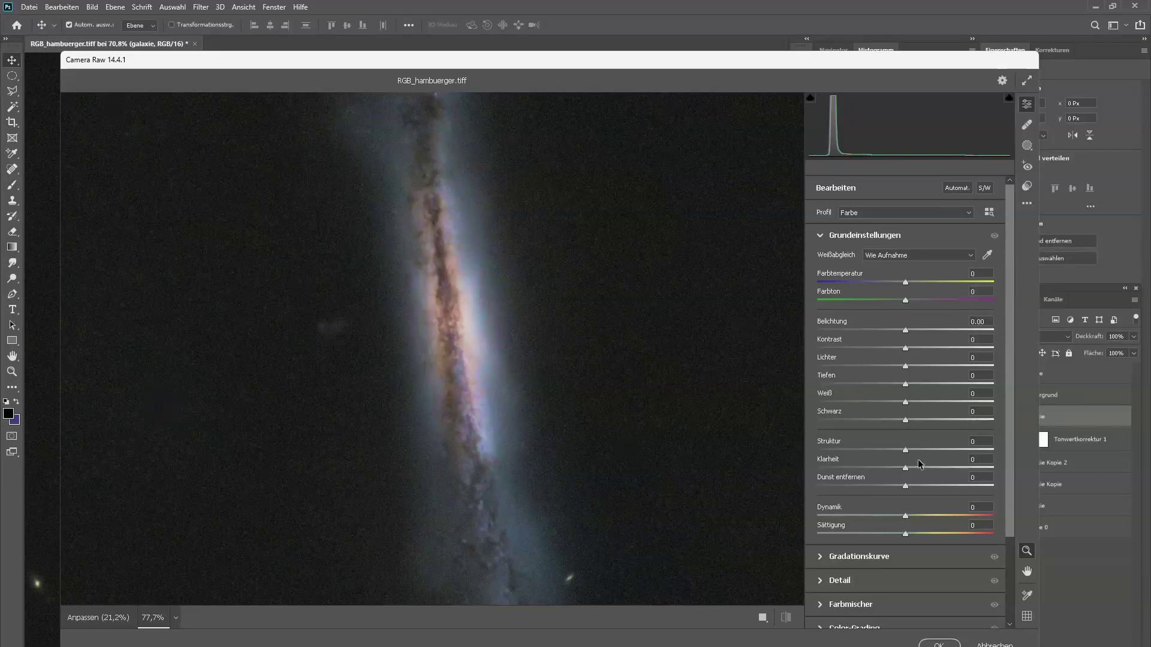
mouse_move(915, 453)
mouse_down()
mouse_move(955, 457)
mouse_move(928, 457)
mouse_move(917, 473)
mouse_move(935, 474)
mouse_move(920, 475)
mouse_up()
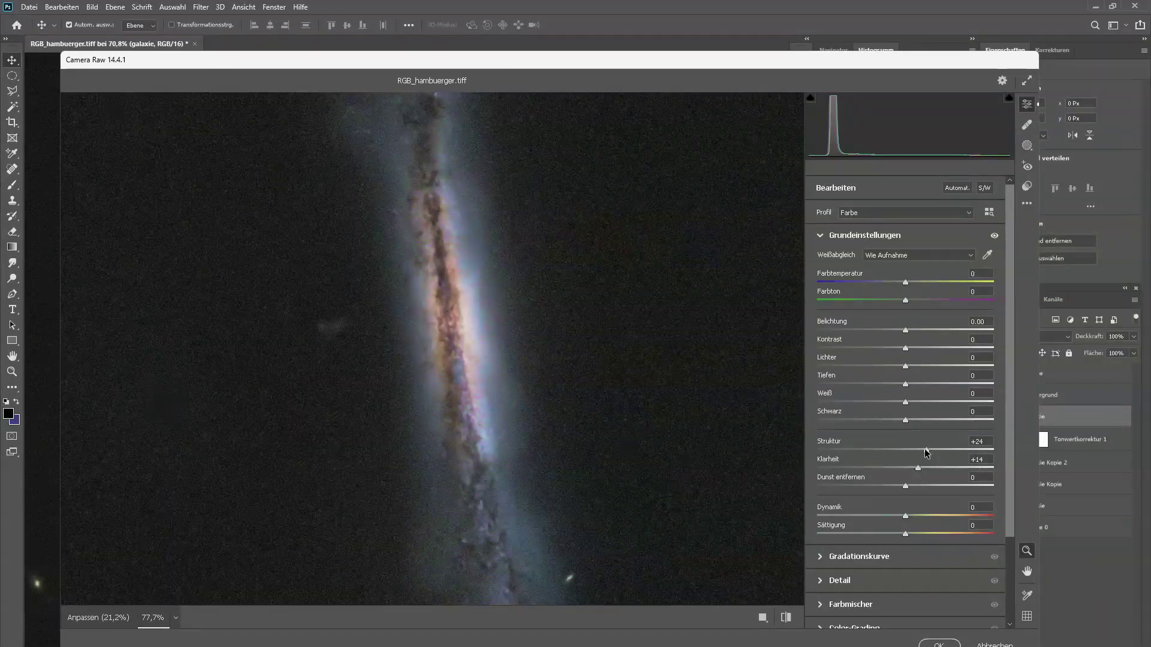
Step: Set Rauschreduzierung (Farbe) to 16, review the Grundeinstellungen, and apply the Camera Raw filter to the galaxie layer
click(855, 577)
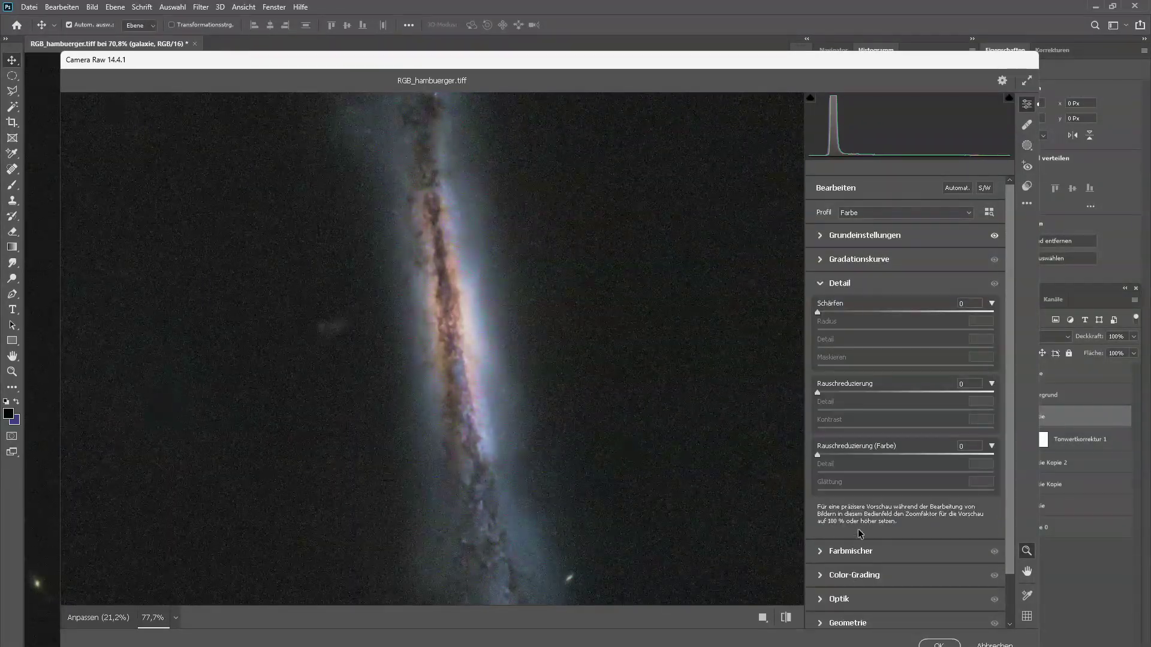
click(846, 455)
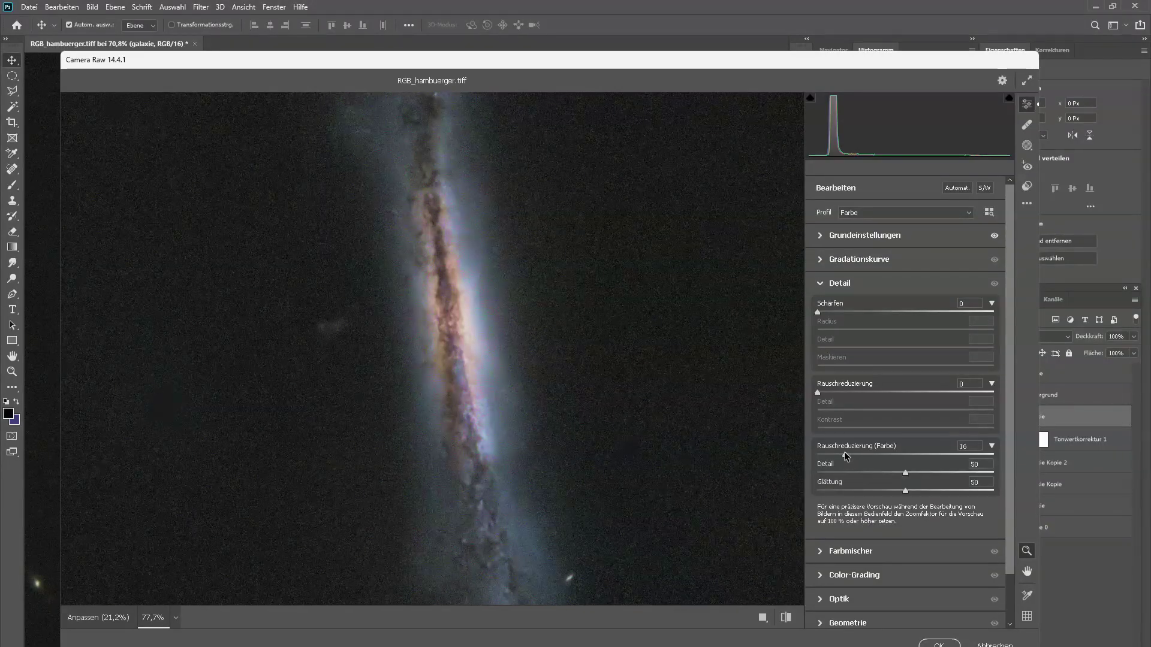
click(845, 261)
click(855, 238)
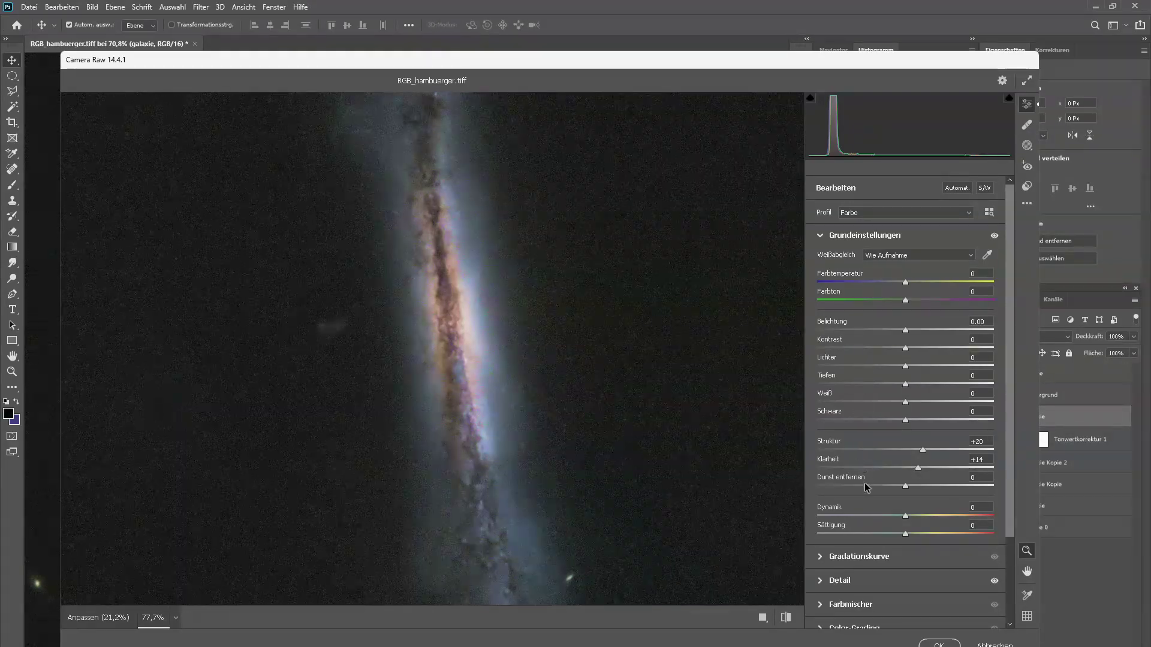
click(937, 645)
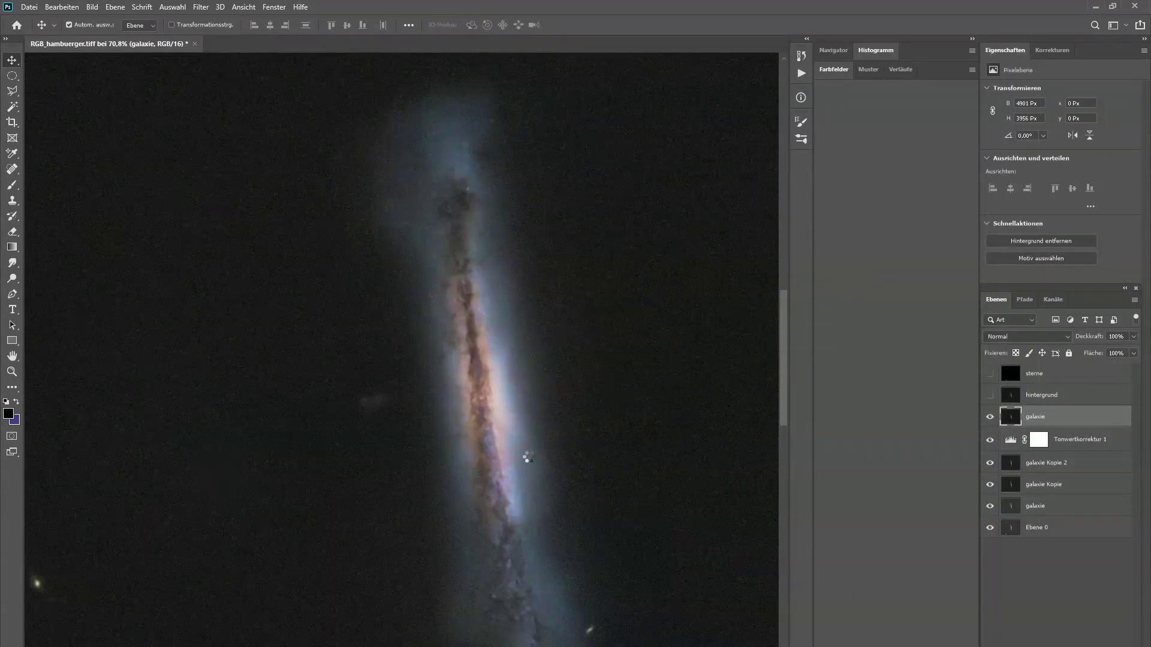
Step: Sharpen the upper galaxie layer with Unscharf maskieren at a Stärke of 59 % and a Radius of 1,9 pixels
click(201, 8)
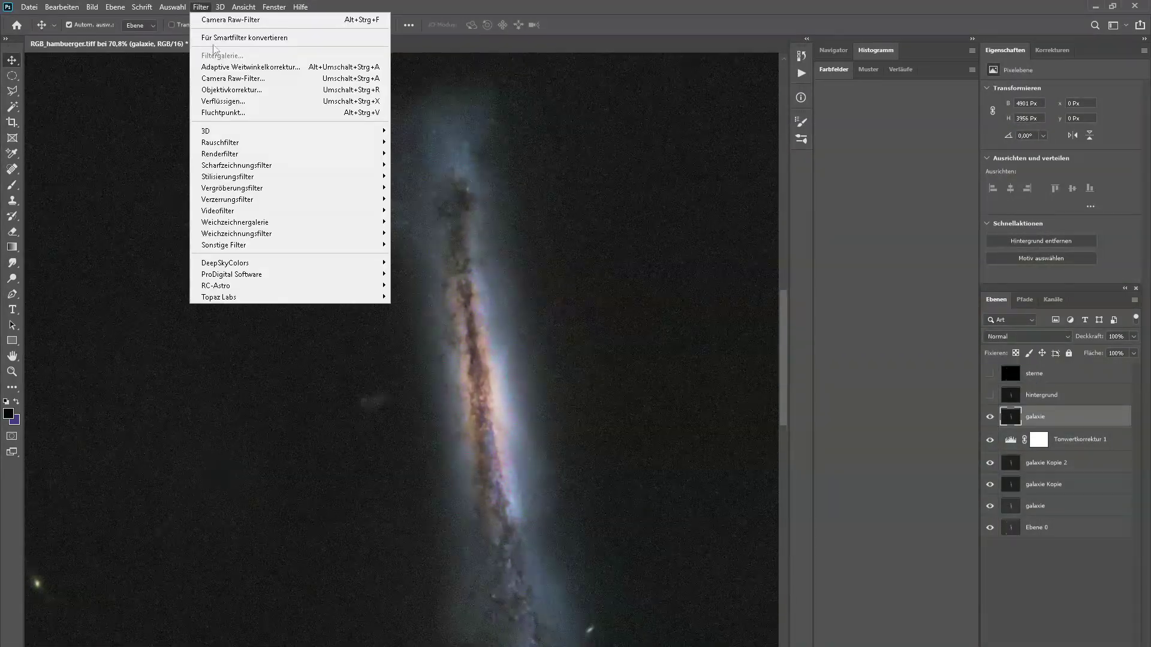
mouse_move(309, 167)
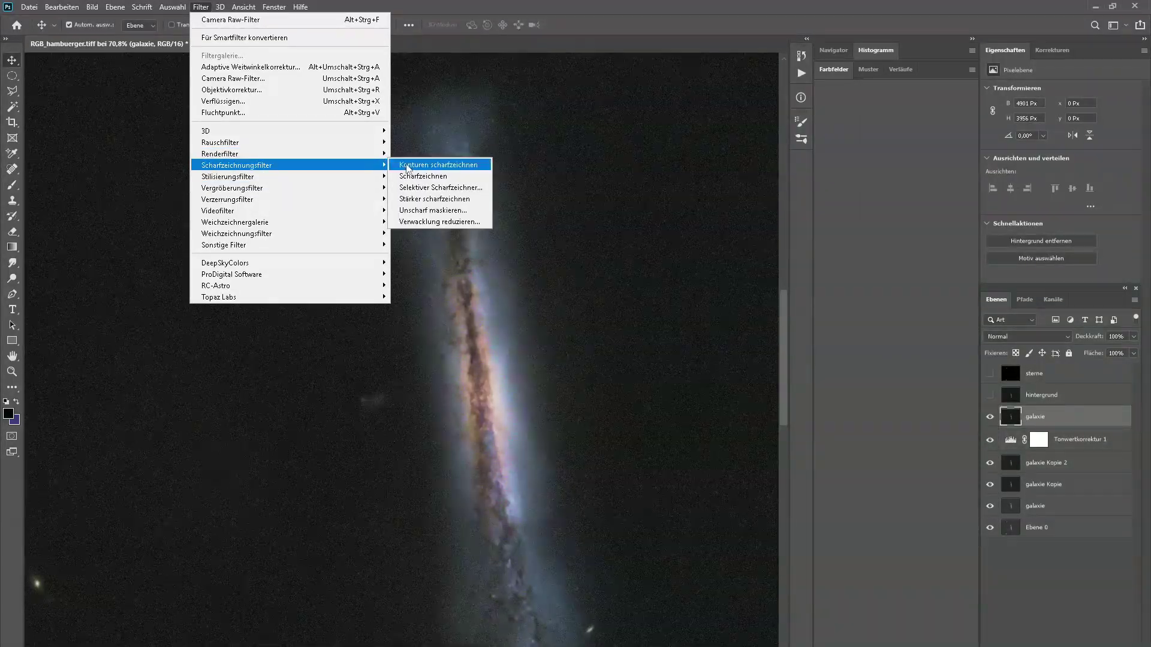
click(433, 210)
drag(654, 251, 599, 365)
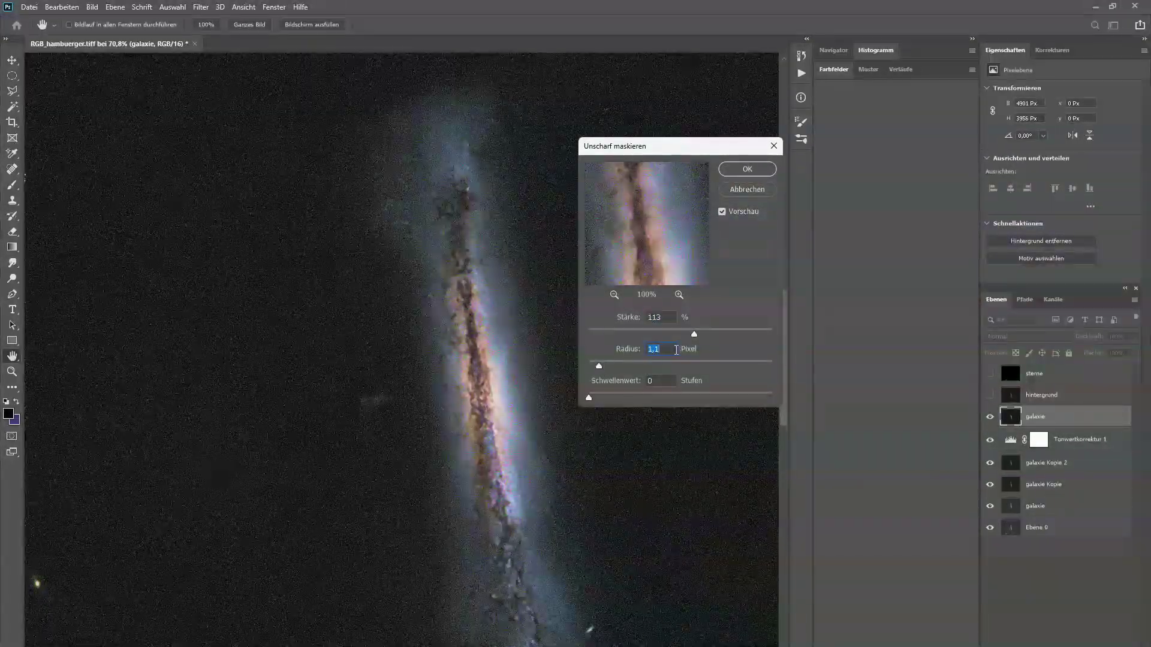
drag(694, 334, 627, 334)
drag(652, 238, 659, 229)
drag(599, 367, 647, 334)
mouse_move(654, 280)
mouse_down()
mouse_move(647, 227)
mouse_move(678, 258)
mouse_move(664, 265)
mouse_up()
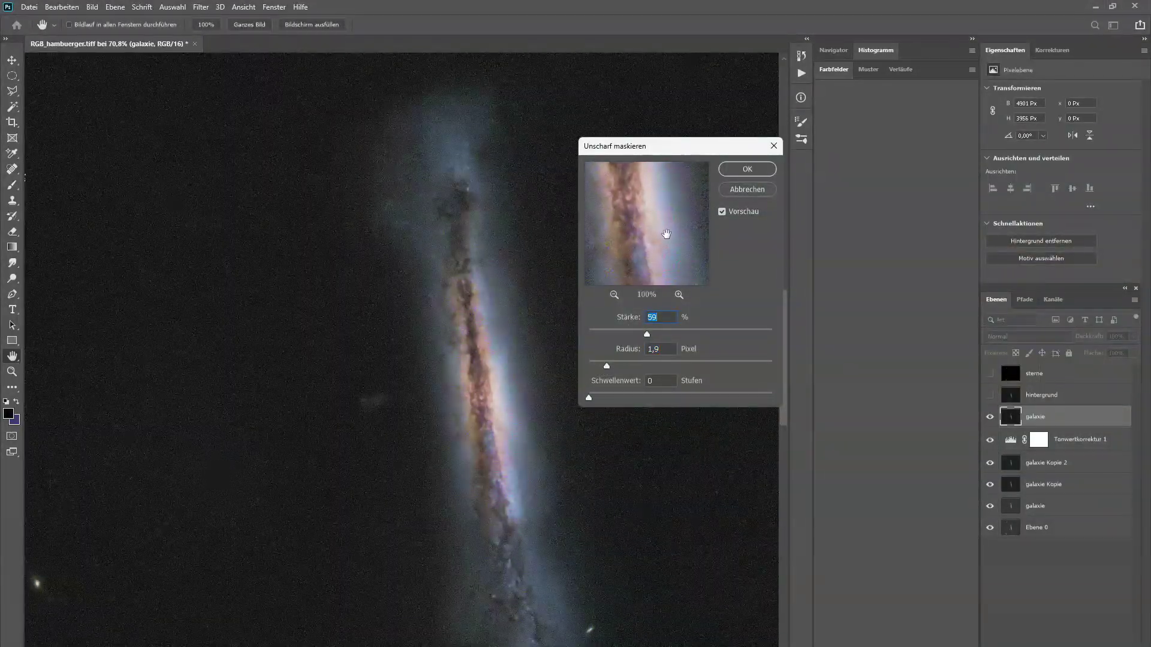
click(747, 169)
Step: Select hintergrund and toggle its visibility to compare its smooth background with the sharpened galaxie layer up close
key(v)
alt+scroll(693, 474, up, 10)
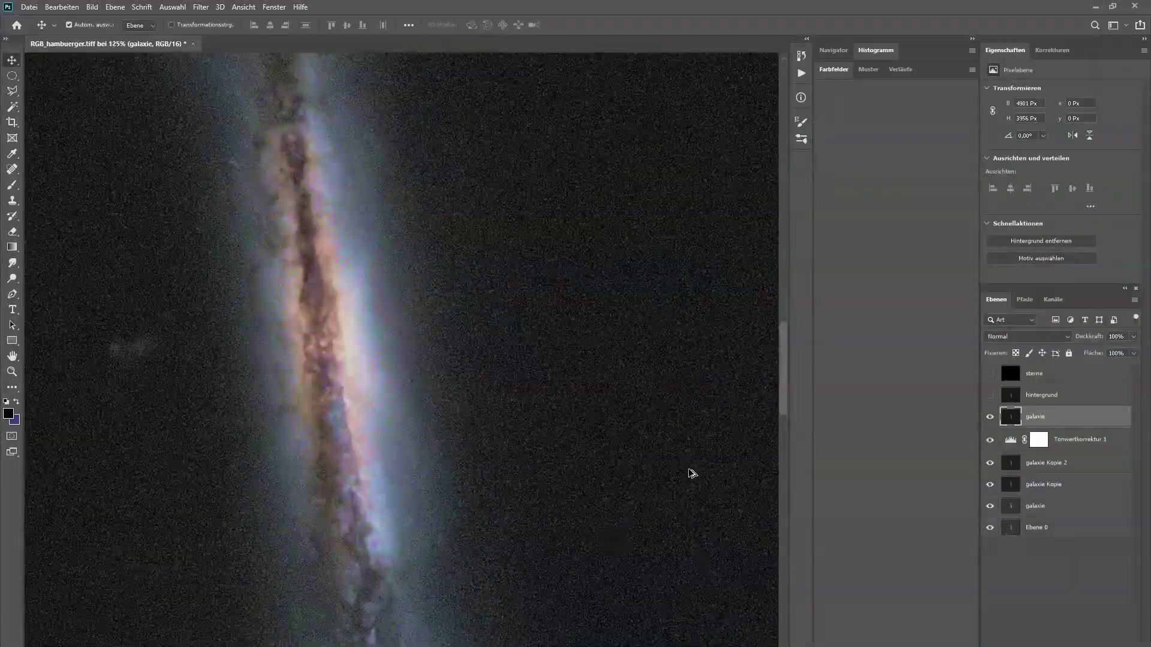
alt+scroll(689, 472, up, 2)
click(1019, 395)
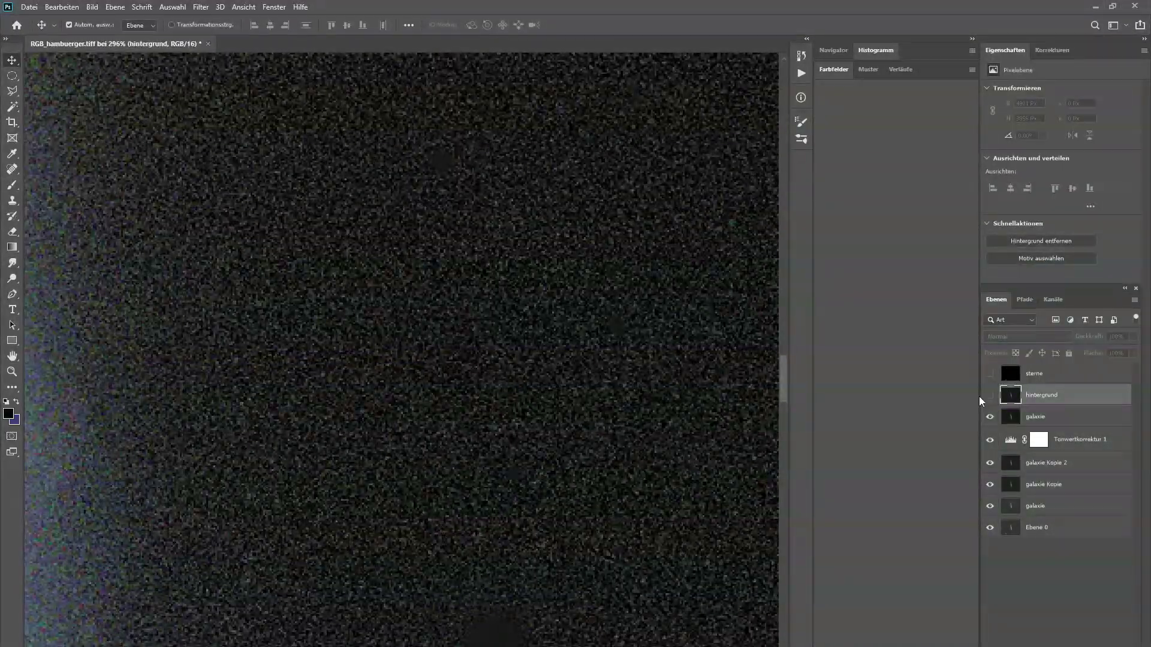
click(990, 397)
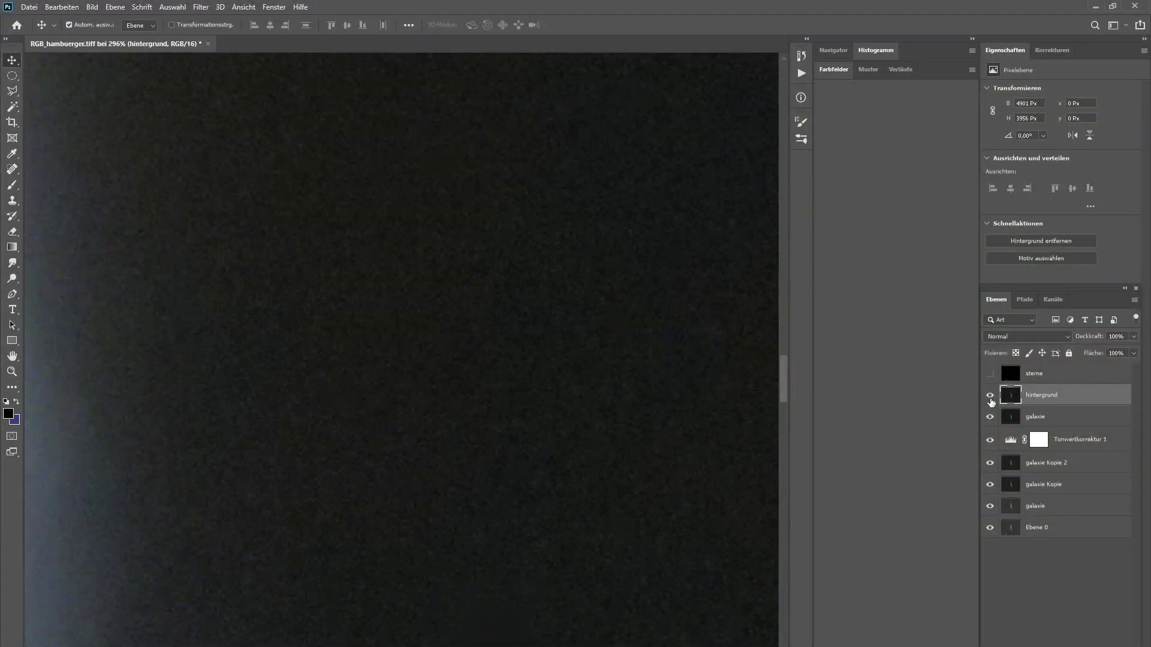
alt+scroll(318, 418, down, 18)
alt+scroll(174, 432, up, 7)
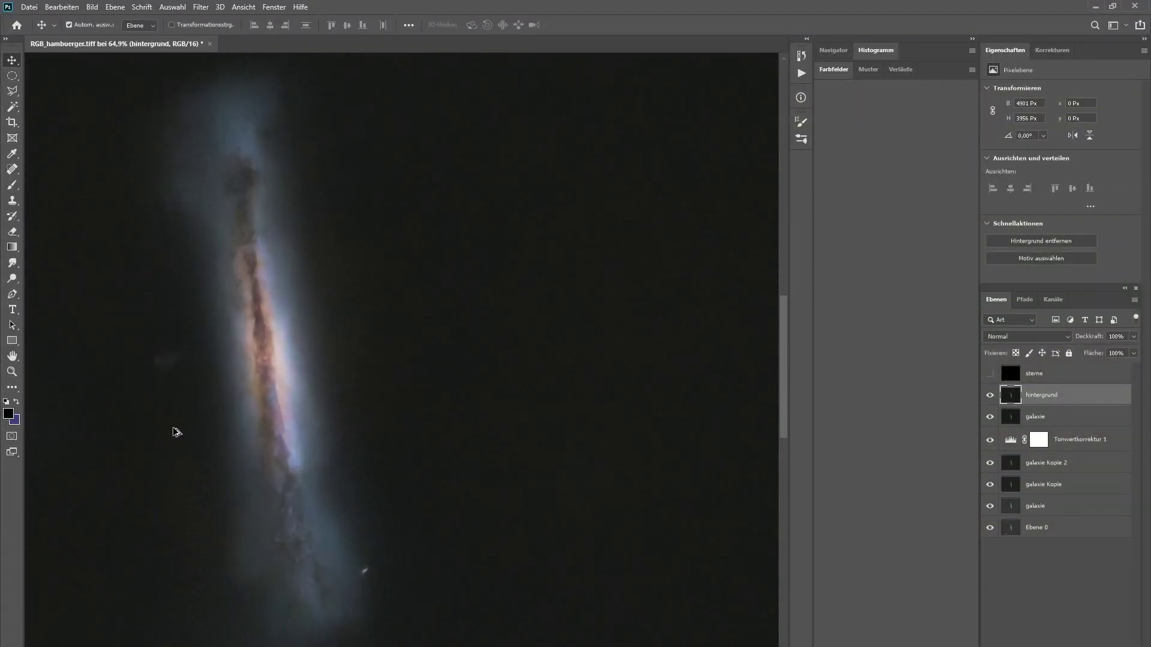
alt+scroll(174, 432, up, 2)
click(989, 397)
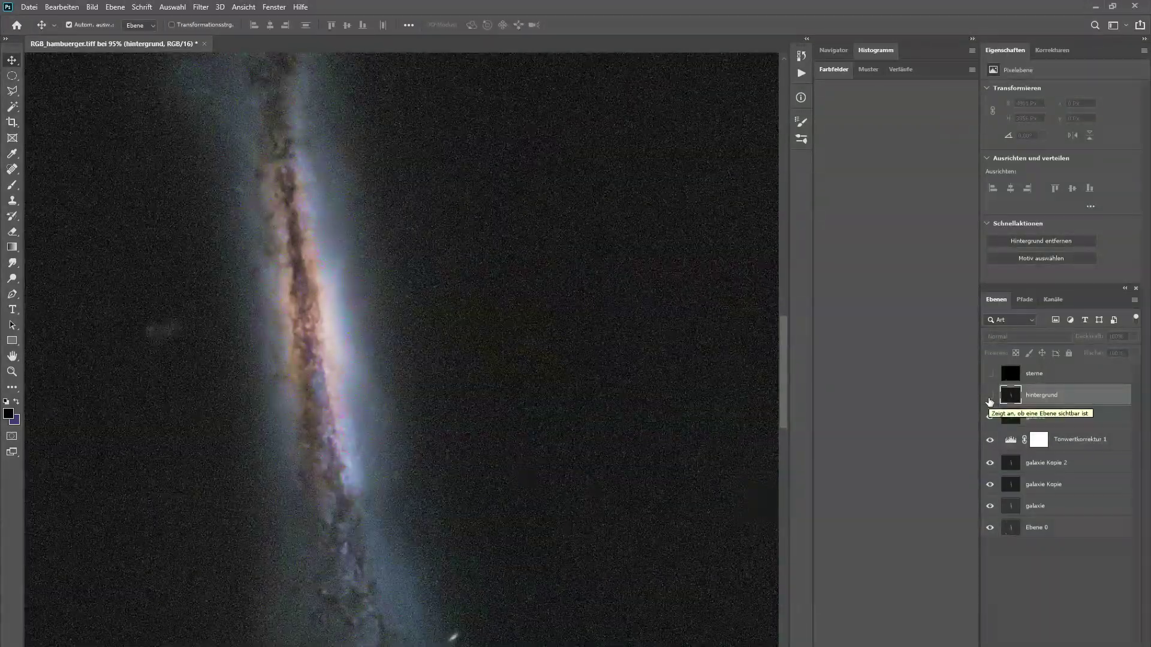
Step: Show the hintergrund layer and set up the Eraser with a soft 180 px brush at 22 % Deckkraft
click(990, 397)
alt+scroll(462, 394, down, 3)
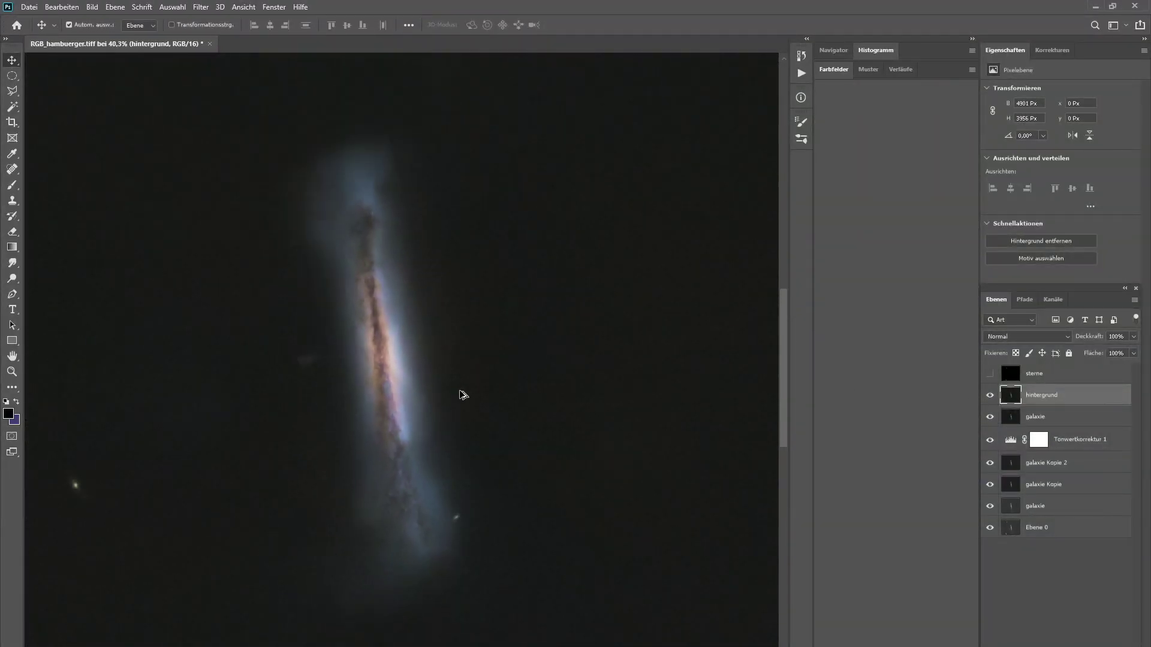
alt+scroll(420, 407, down, 1)
alt+scroll(468, 380, up, 4)
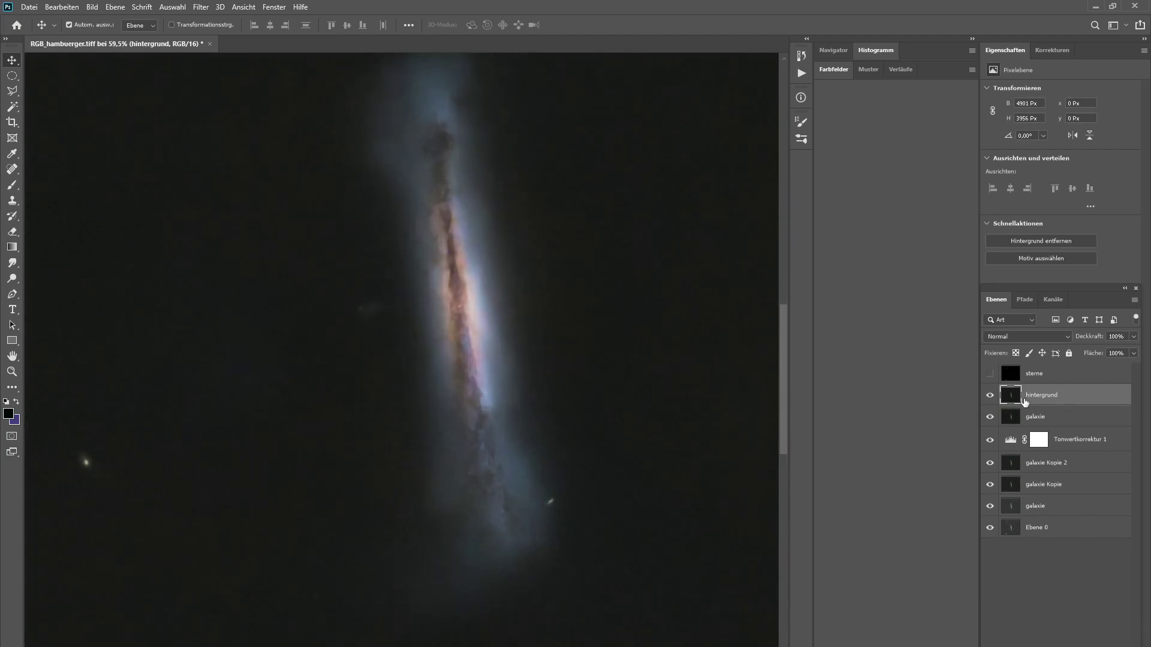
click(12, 232)
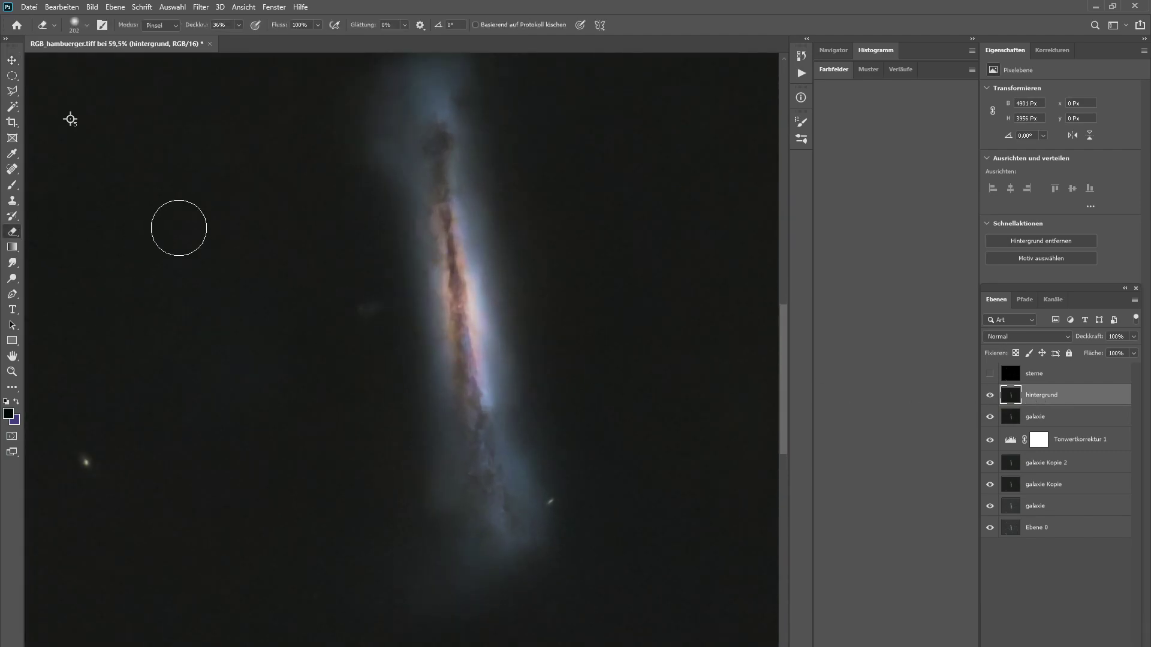
click(81, 25)
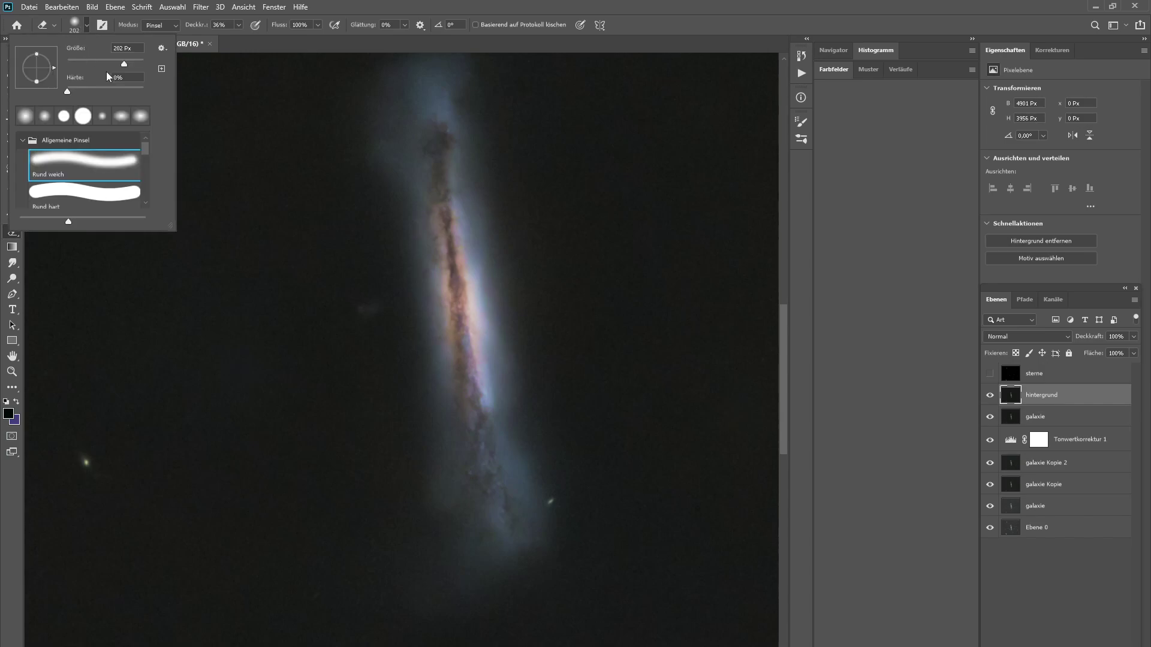
drag(123, 65, 120, 65)
click(238, 26)
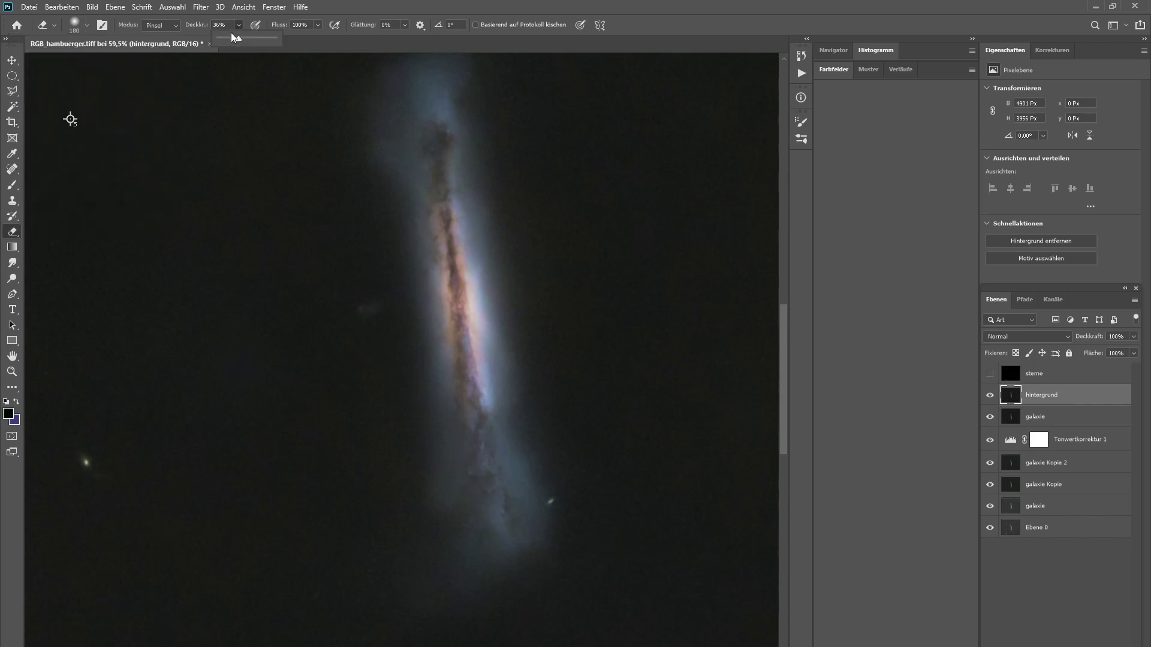
drag(231, 38, 230, 37)
Step: Erase hintergrund along the galaxy's dust lane, reducing the brush to 120 px for the finer upper part, to reveal the sharpened layer
click(437, 154)
mouse_move(454, 274)
mouse_down()
mouse_move(457, 372)
mouse_move(494, 485)
mouse_up()
mouse_move(440, 215)
mouse_down()
mouse_move(457, 372)
mouse_move(444, 227)
mouse_move(480, 419)
mouse_move(441, 276)
mouse_up()
click(87, 25)
drag(116, 66, 109, 64)
click(441, 235)
mouse_move(442, 234)
mouse_down()
mouse_move(476, 379)
mouse_move(443, 209)
mouse_move(483, 483)
mouse_move(456, 351)
mouse_move(436, 140)
mouse_up()
Step: Examine the erased areas along the galaxy up close and in the full frame for clean transitions into the smooth background
scroll(501, 247, down, 4)
scroll(431, 272, up, 3)
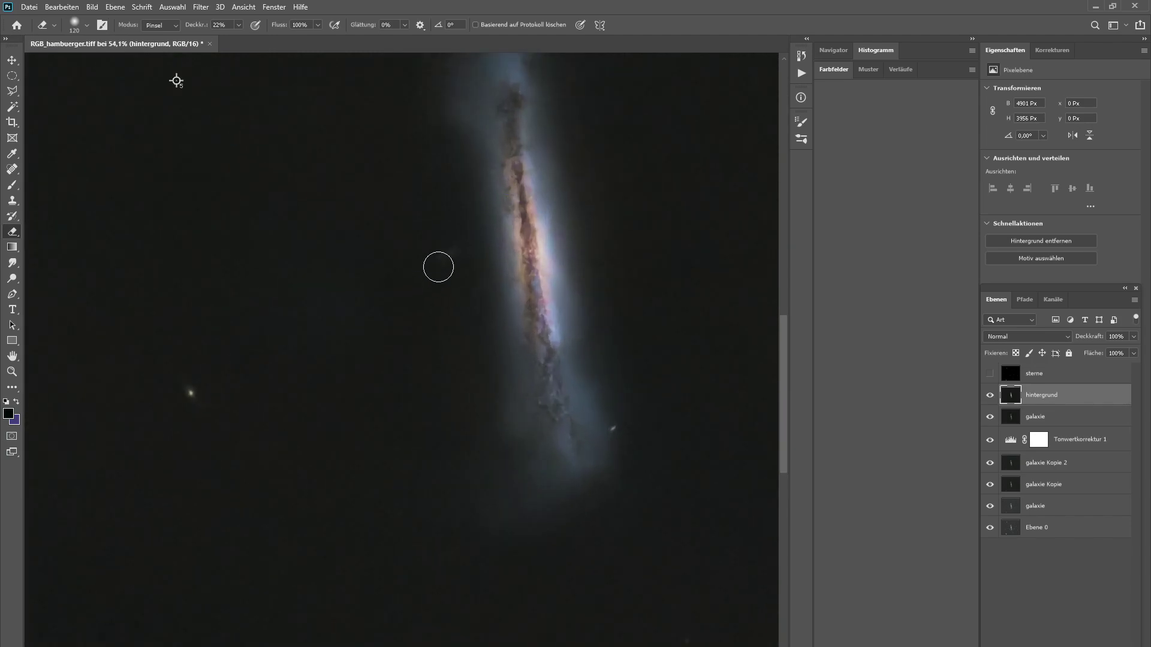
scroll(577, 342, down, 3)
scroll(571, 402, down, 2)
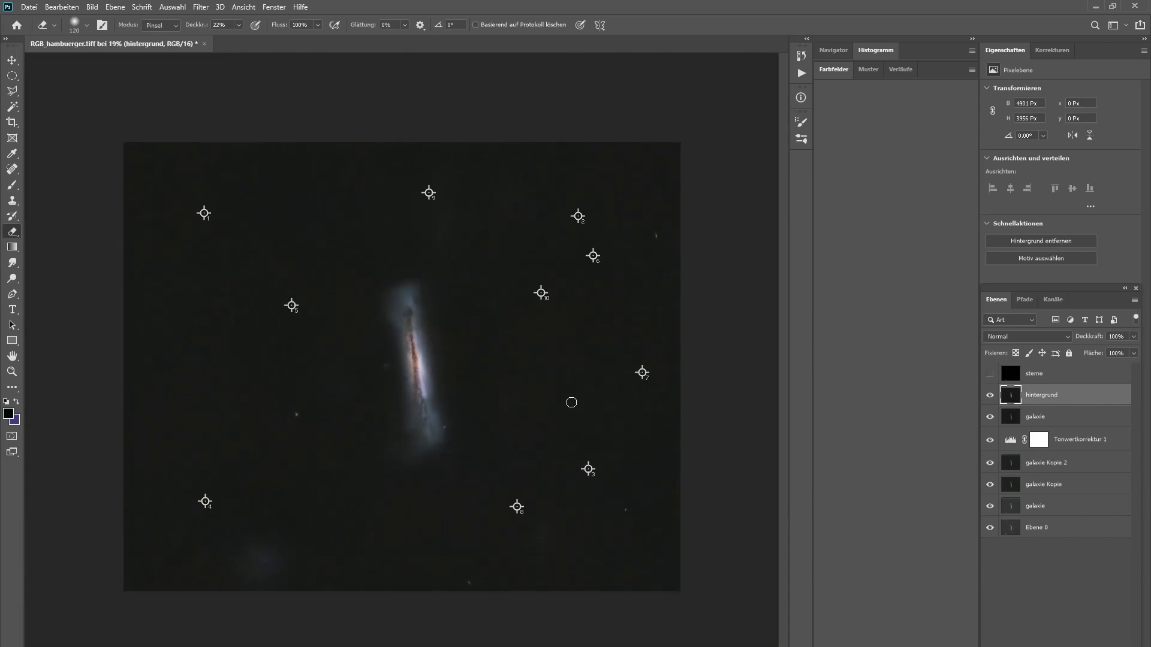
scroll(441, 393, up, 5)
scroll(465, 459, down, 2)
scroll(488, 498, up, 5)
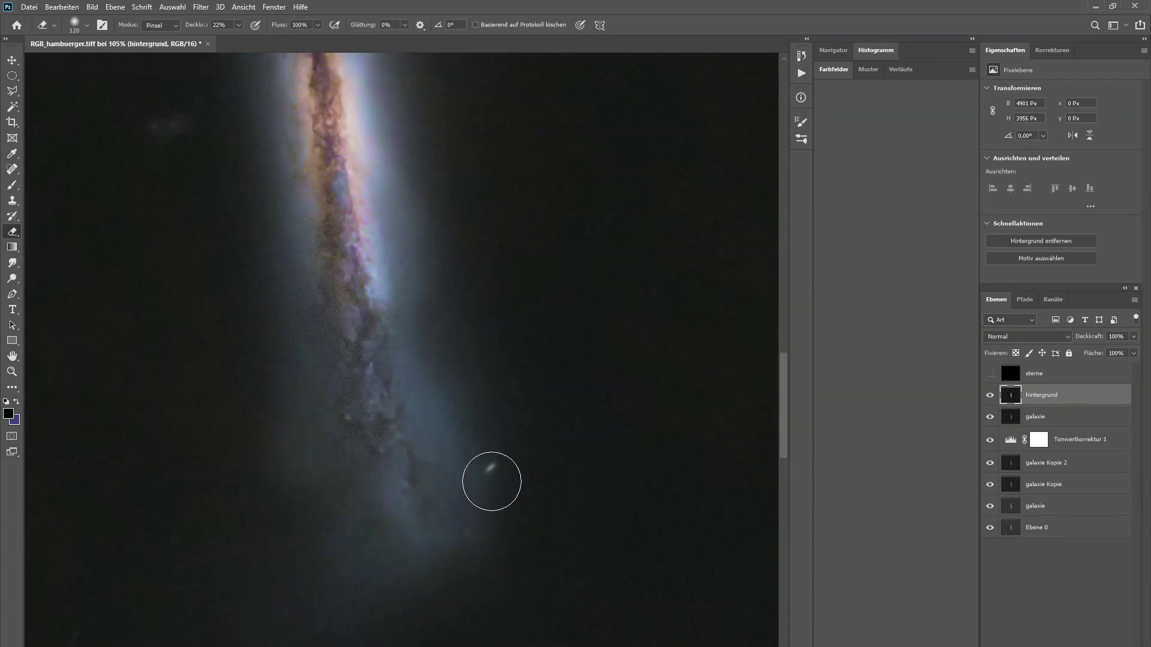
scroll(446, 499, down, 3)
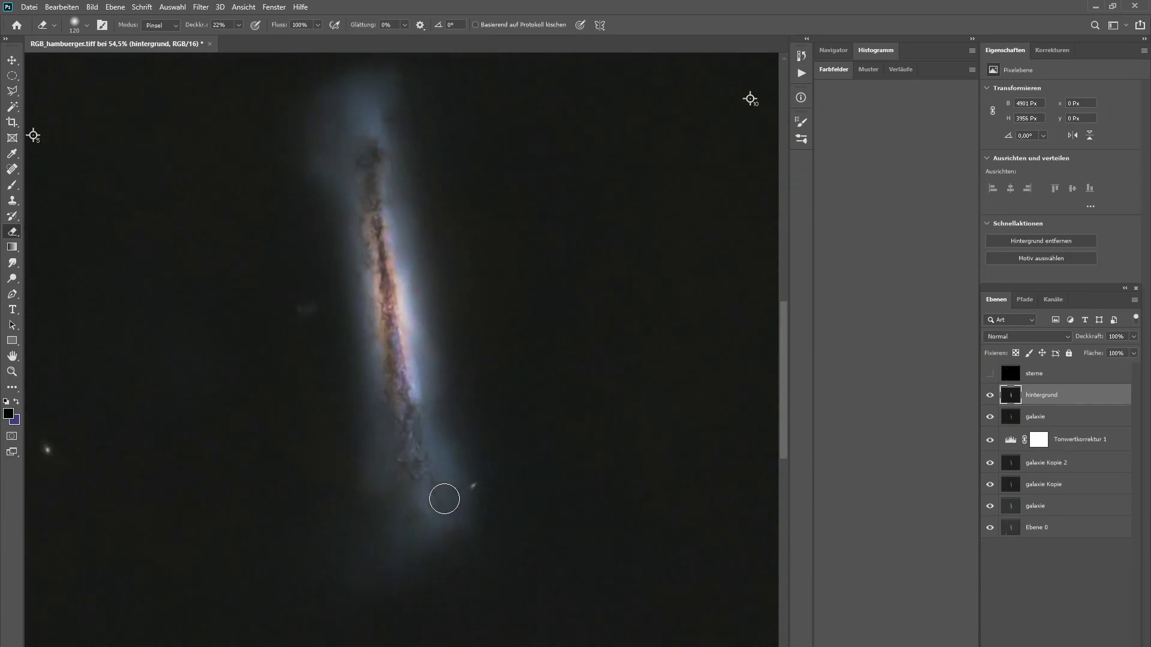
scroll(446, 498, down, 3)
scroll(442, 505, up, 2)
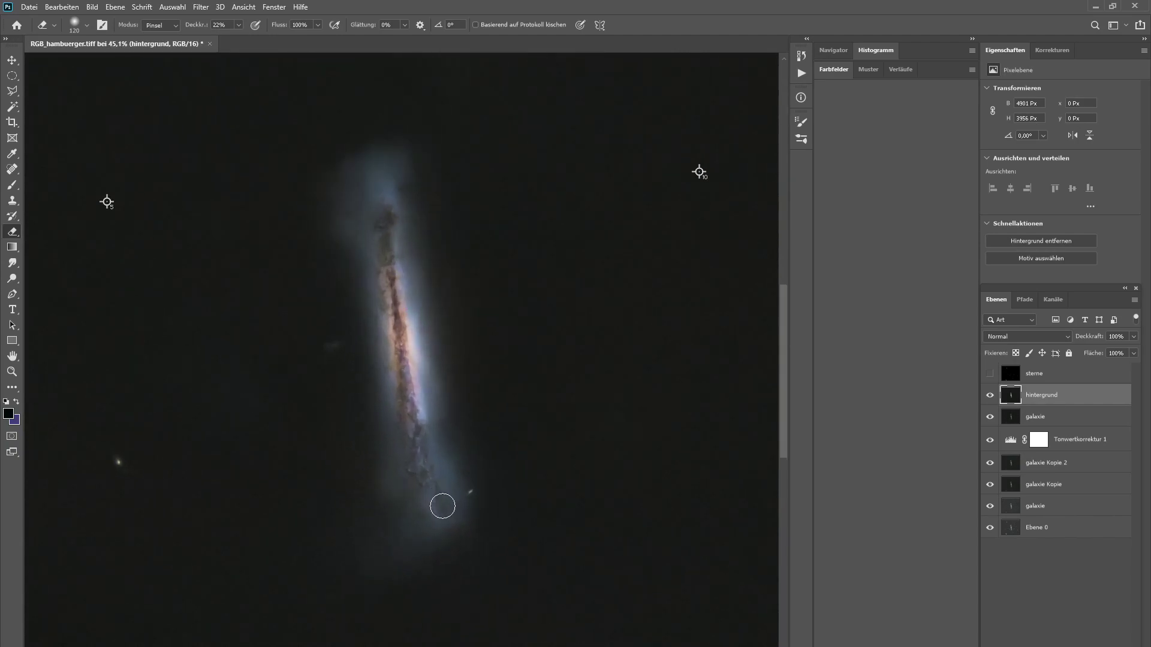
scroll(407, 479, down, 2)
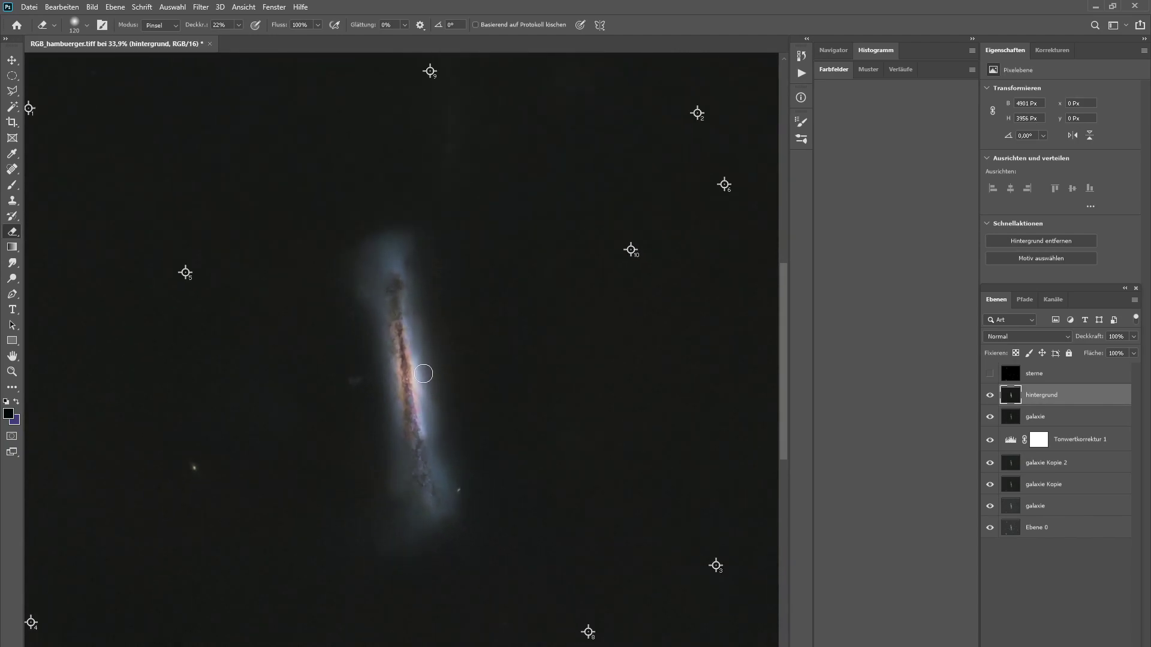
scroll(386, 336, up, 3)
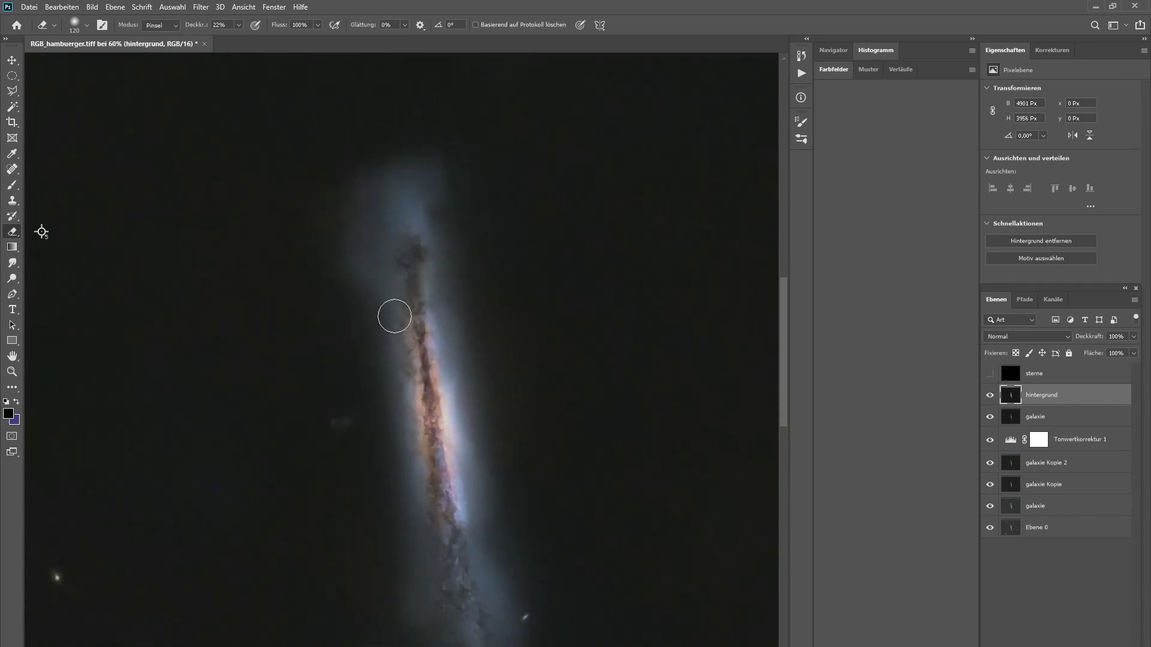
scroll(394, 316, up, 2)
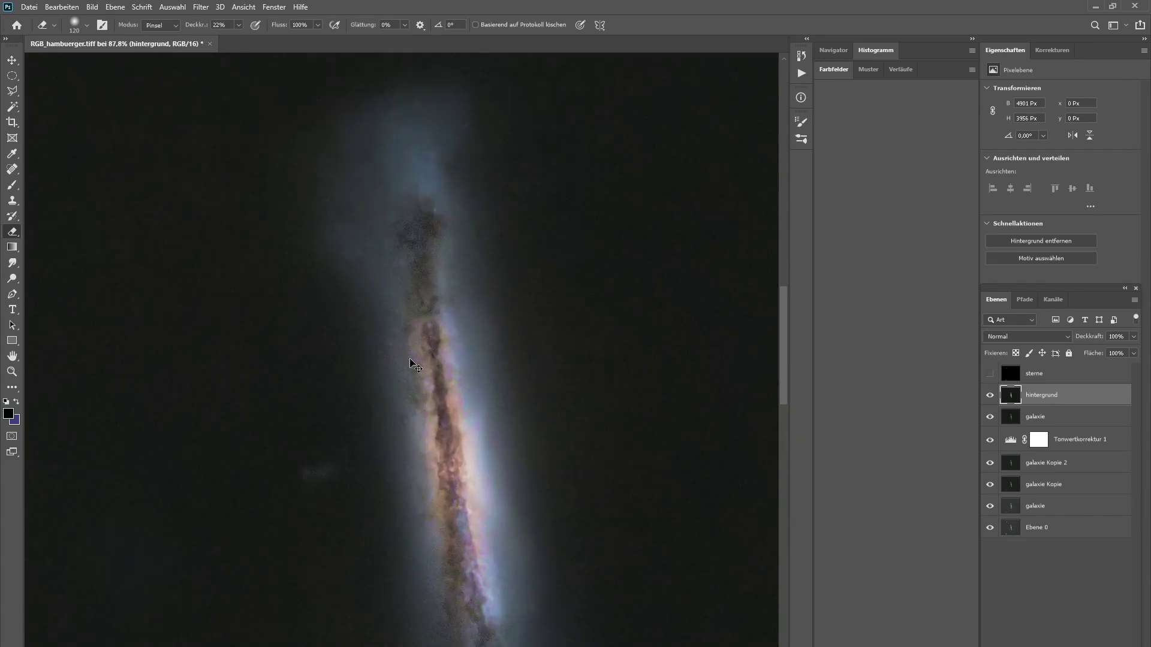
scroll(480, 344, down, 2)
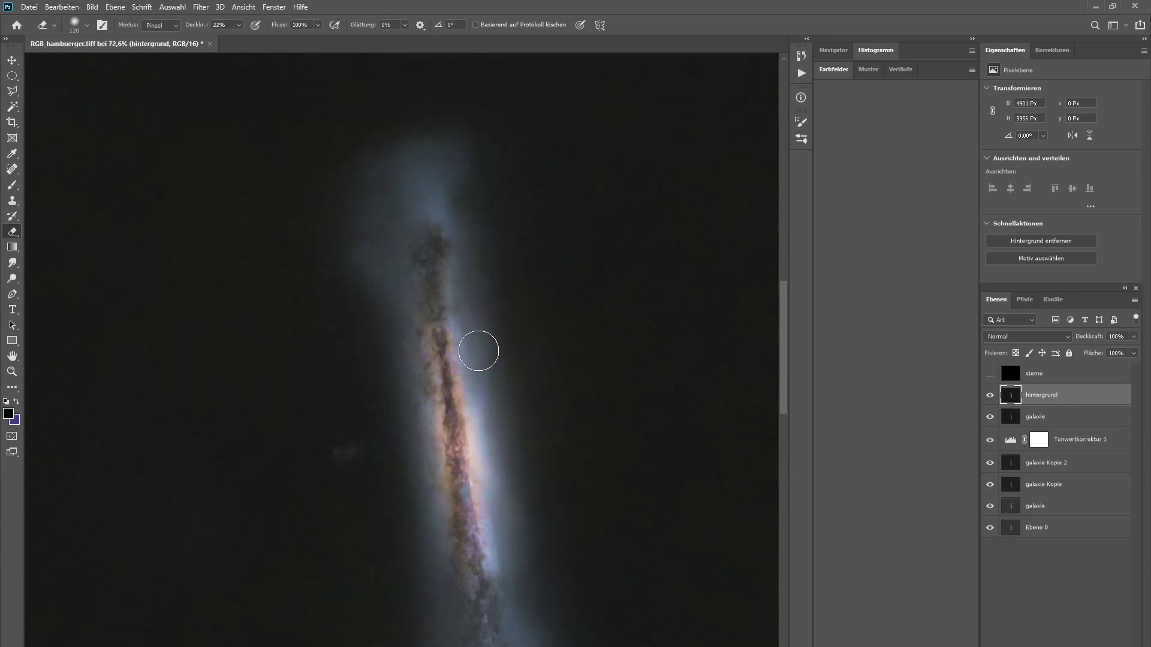
scroll(472, 479, down, 6)
scroll(391, 443, up, 3)
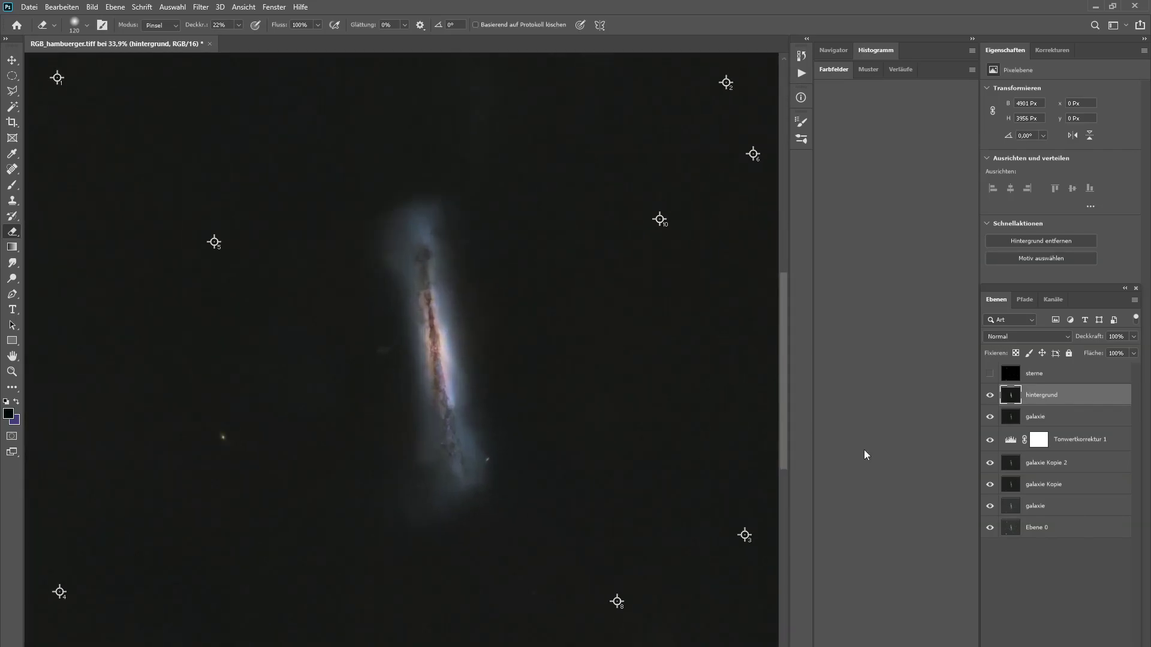
Step: Stamp the visible layers into a new layer above hintergrund and add a Selektive Farbkorrektur adjustment layer over it
click(1031, 421)
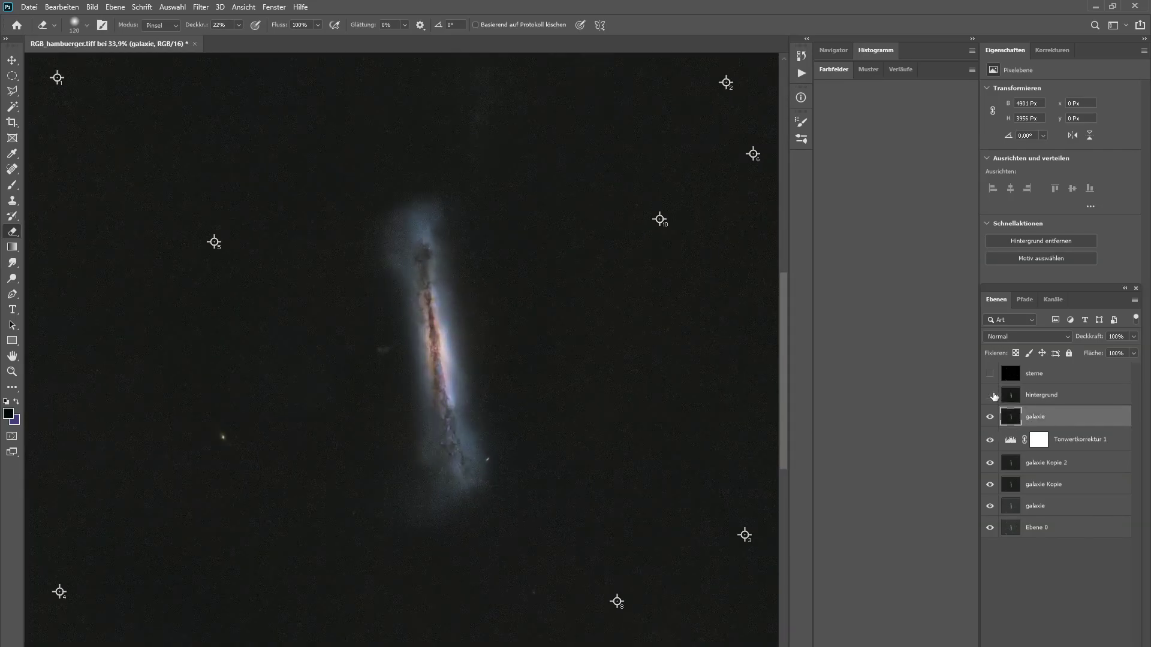
click(1043, 401)
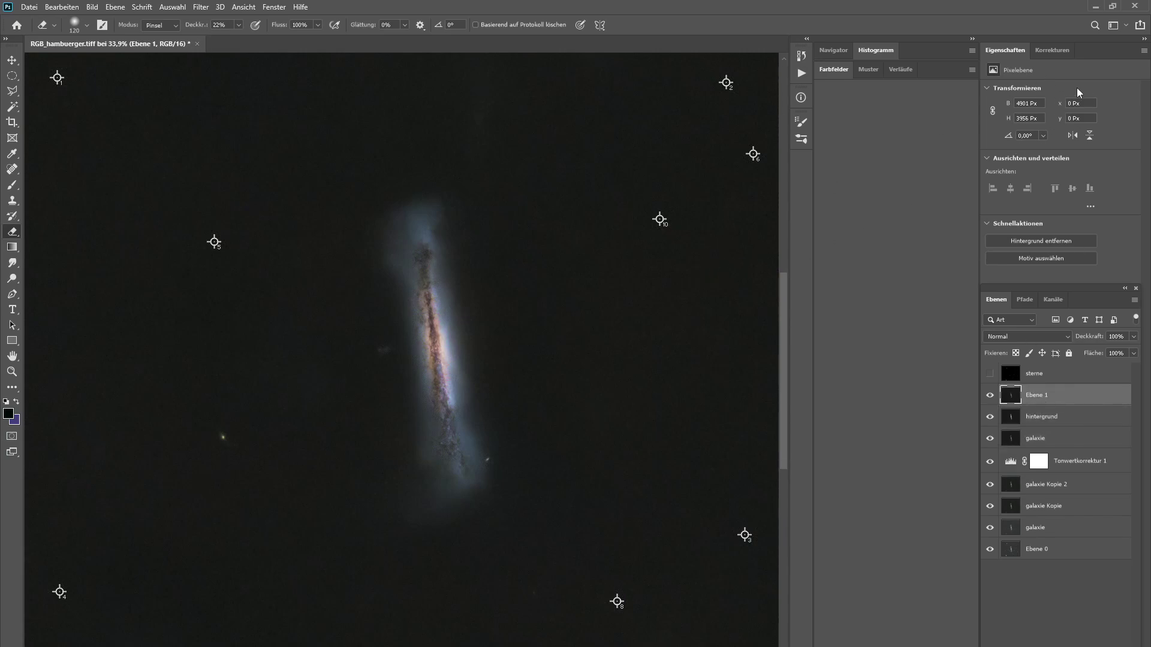
click(1067, 53)
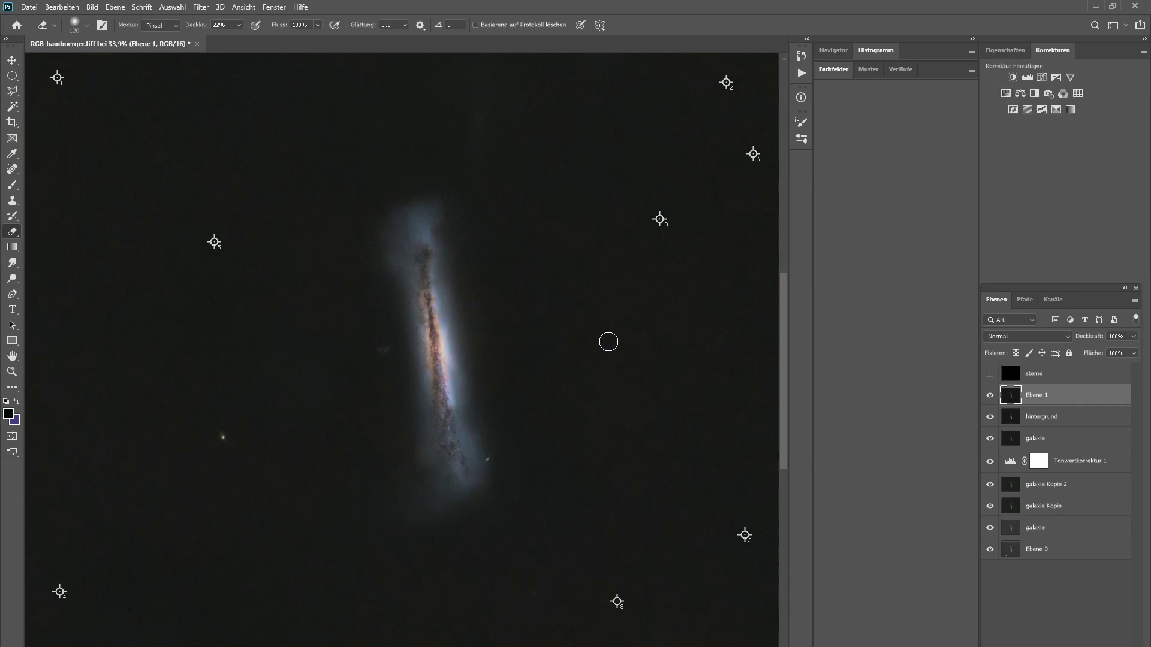
click(1055, 109)
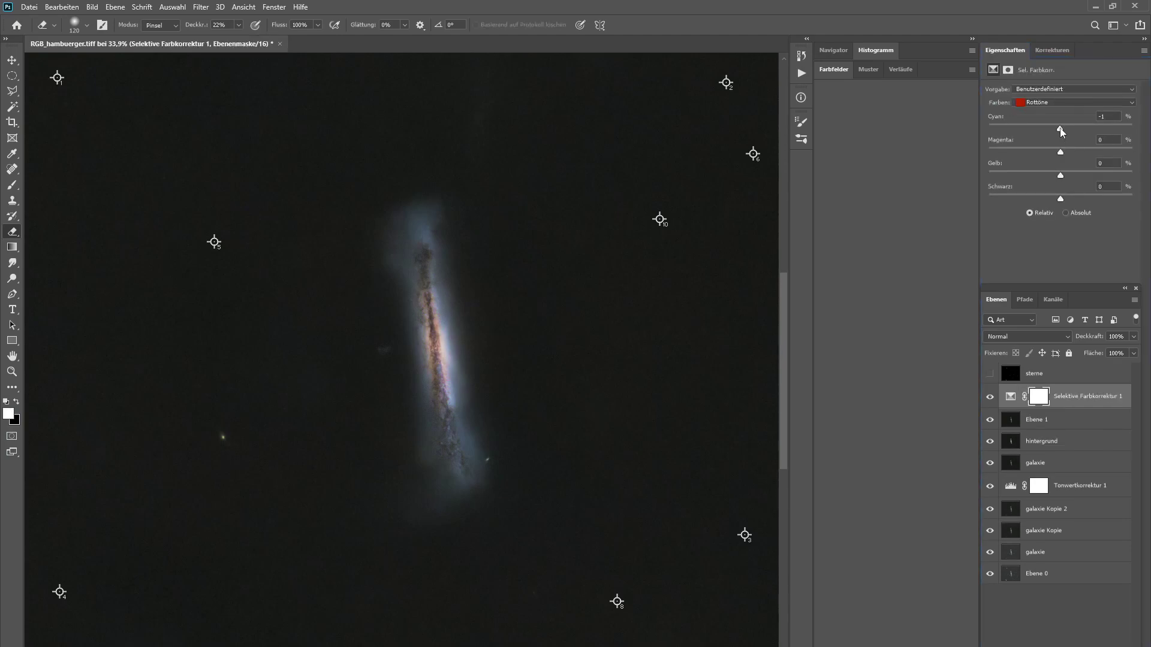
Step: Adjust the Cyan share of the Rottöne and fine-tune the colour shares of further colour ranges in the Selektive Farbkorrektur
drag(979, 133, 1140, 139)
drag(989, 129, 1017, 129)
click(1045, 102)
click(1048, 114)
drag(1024, 152, 1043, 170)
click(1059, 107)
click(1055, 125)
drag(1033, 152, 1021, 145)
Step: Set Gelb to -48 % for the Blautöne in the Selektive Farbkorrektur
click(1055, 102)
click(1048, 160)
click(1050, 103)
click(1049, 151)
drag(999, 171, 1026, 176)
Step: Toggle the Selektive Farbkorrektur to compare the galaxy's colours with and without it, and switch to the Move tool
click(989, 397)
click(1026, 418)
click(1063, 403)
click(12, 60)
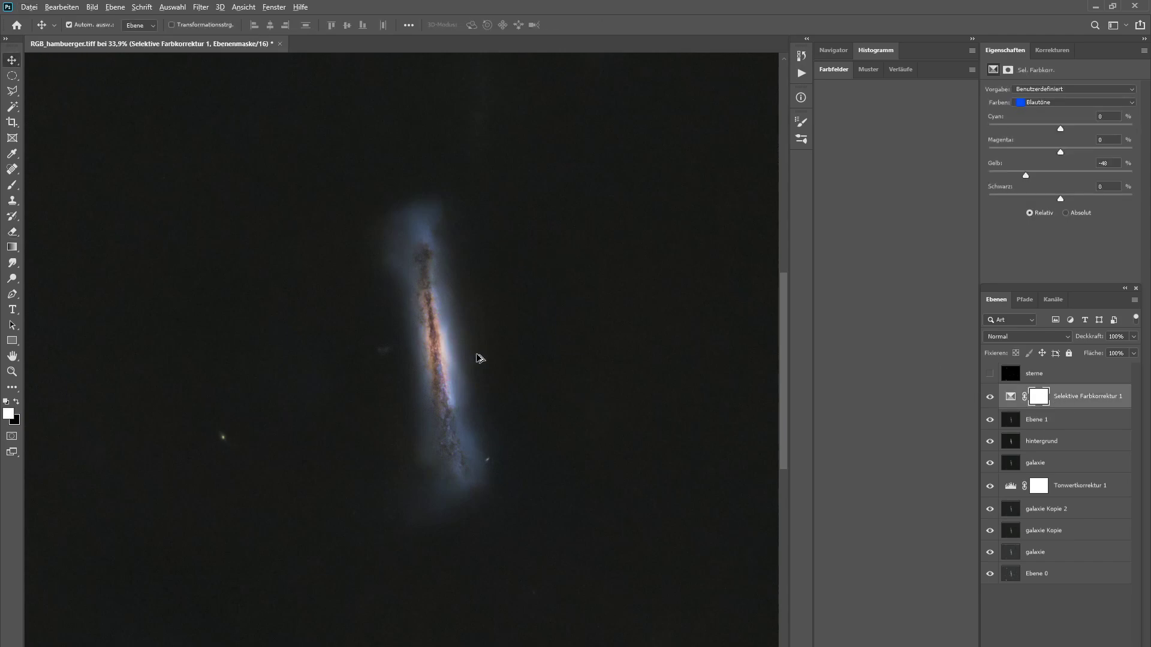
scroll(467, 365, down, 5)
scroll(443, 380, up, 6)
Step: Show the sterne layer, open it in the Camera Raw filter, and bring the bright stars into close view
click(1035, 374)
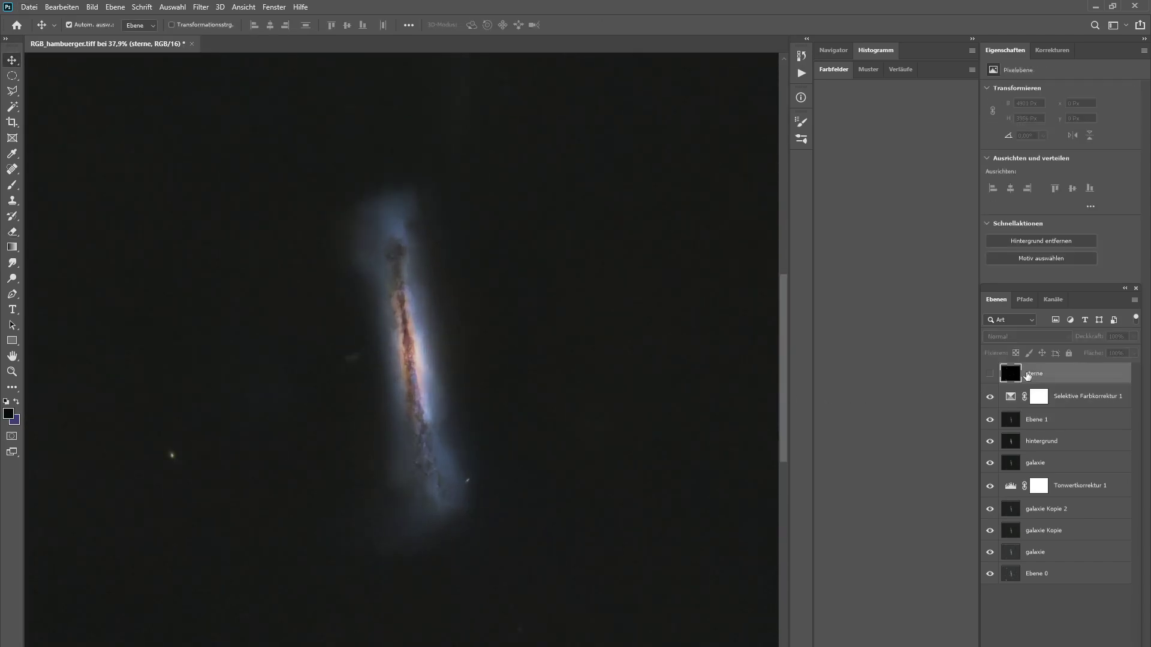
click(989, 374)
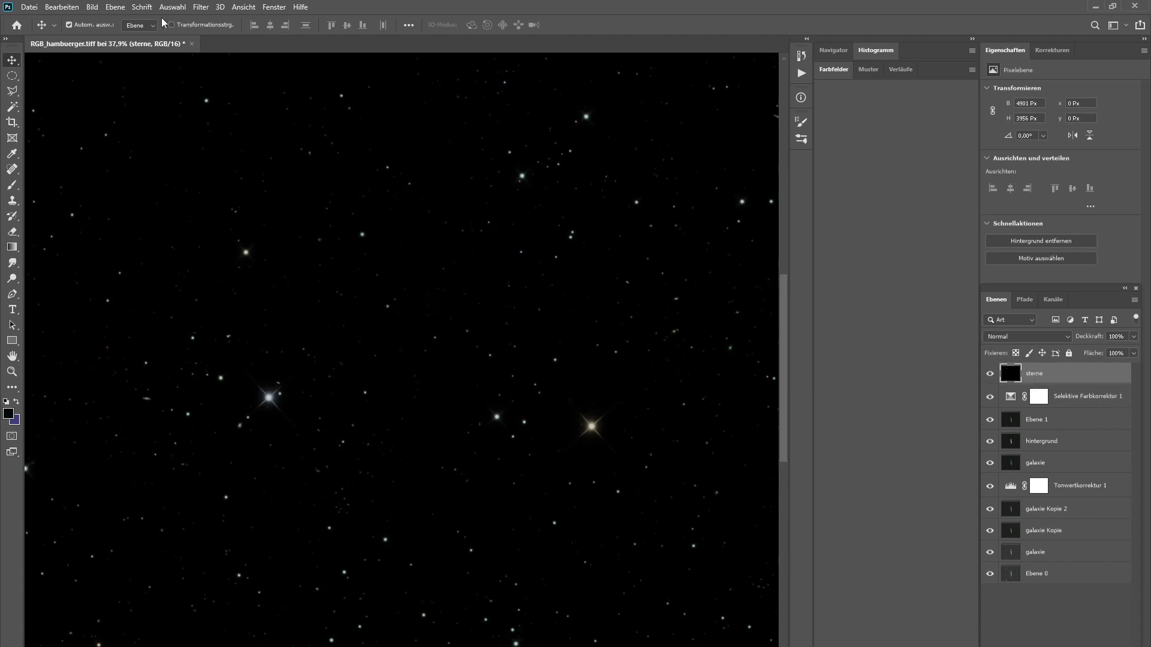
click(201, 7)
click(248, 78)
drag(570, 409, 665, 403)
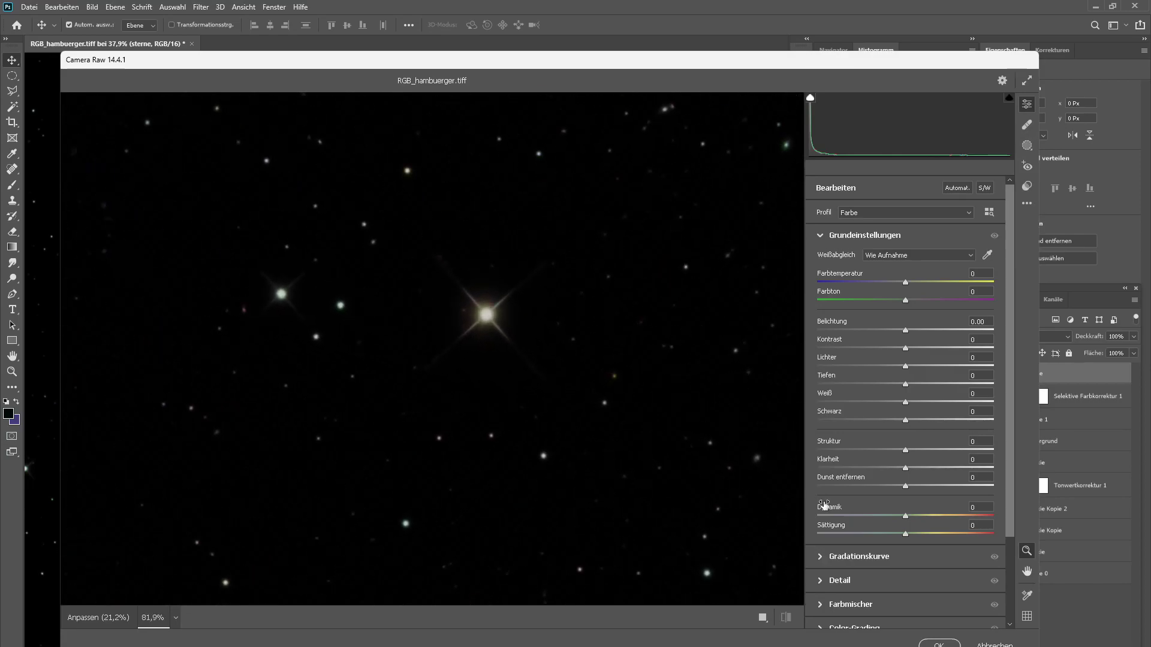
Step: Set the stars' Dynamik to +37 and Sättigung to +44, checking the star colours across the image
click(942, 535)
scroll(657, 470, down, 4)
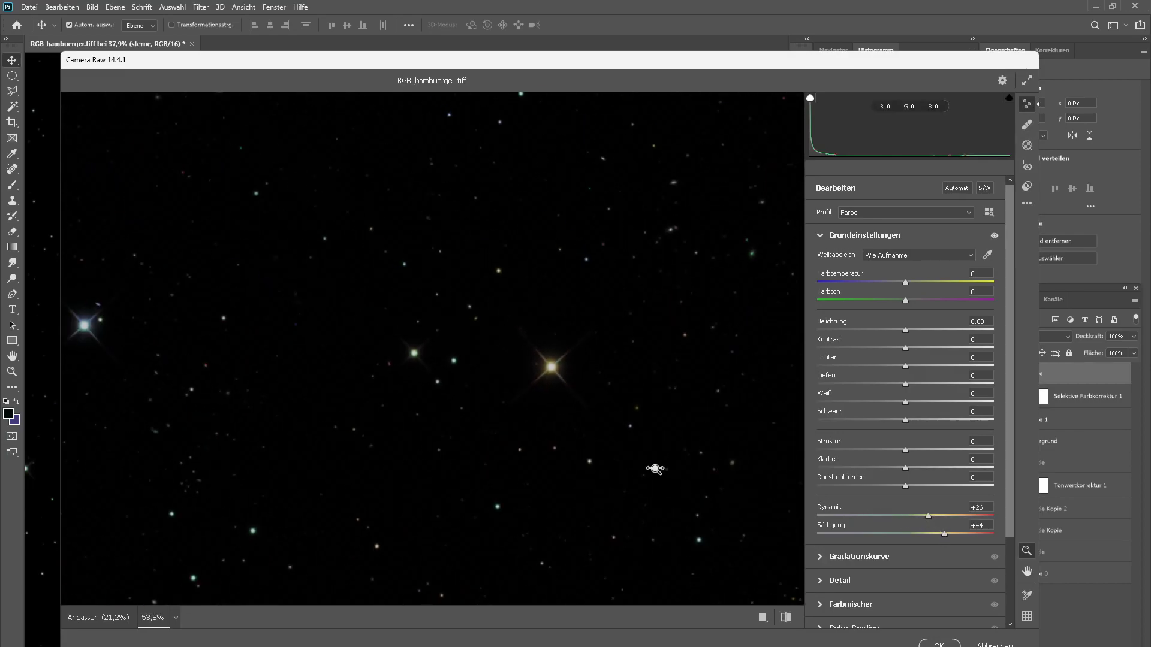
scroll(569, 248, up, 5)
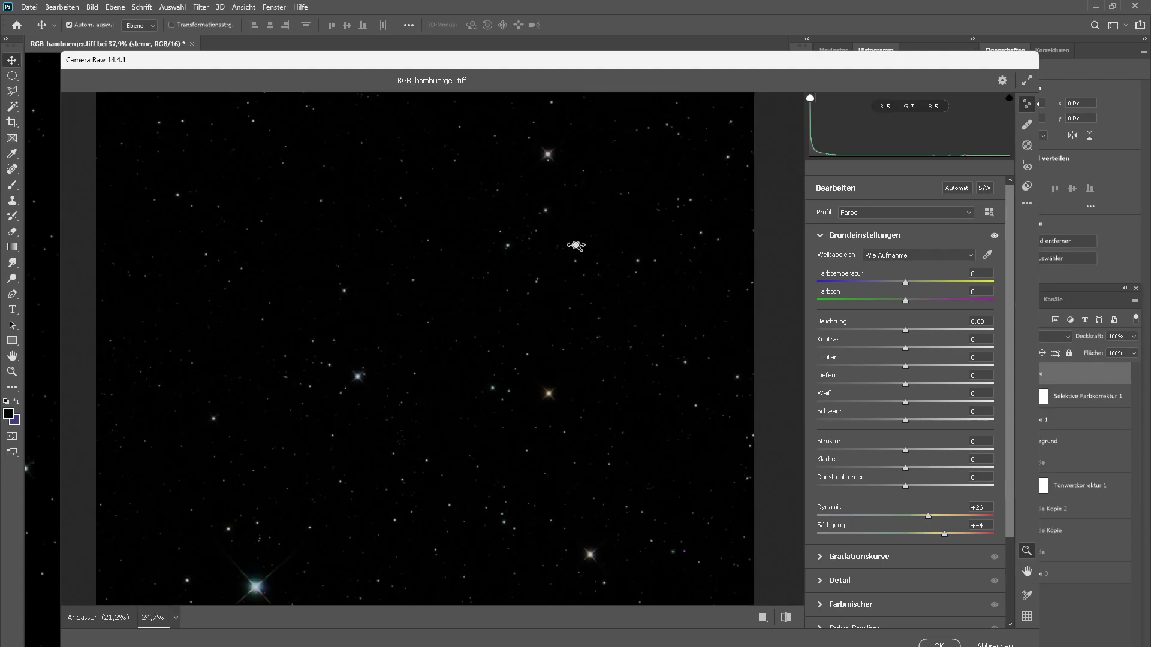
scroll(446, 230, up, 3)
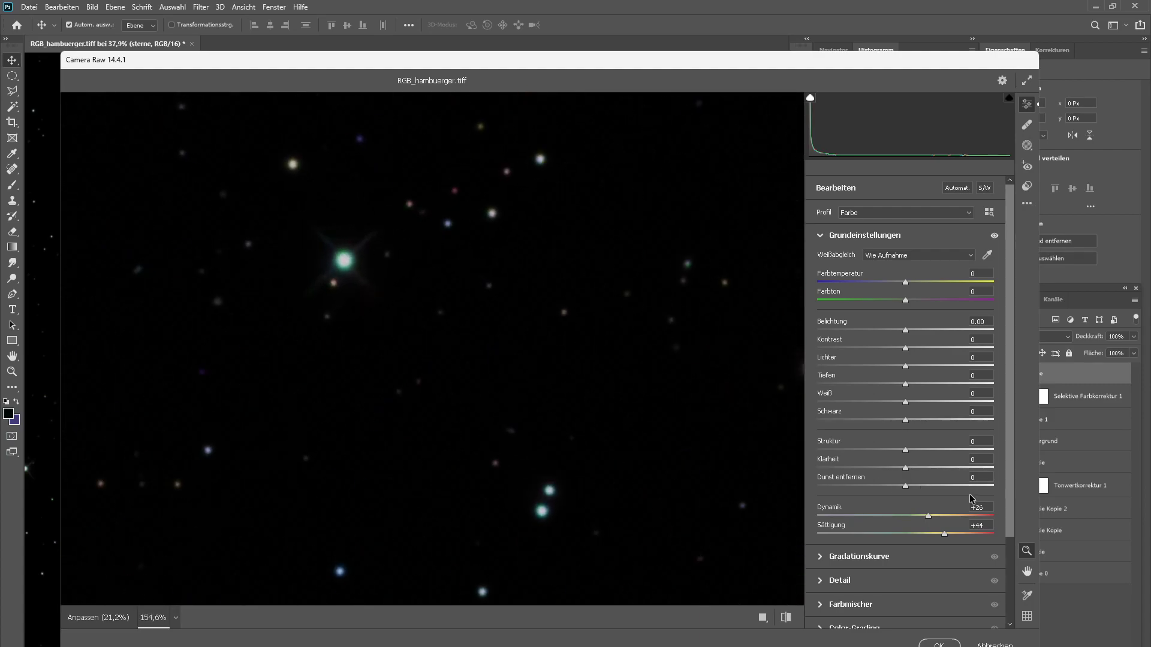
scroll(624, 490, down, 10)
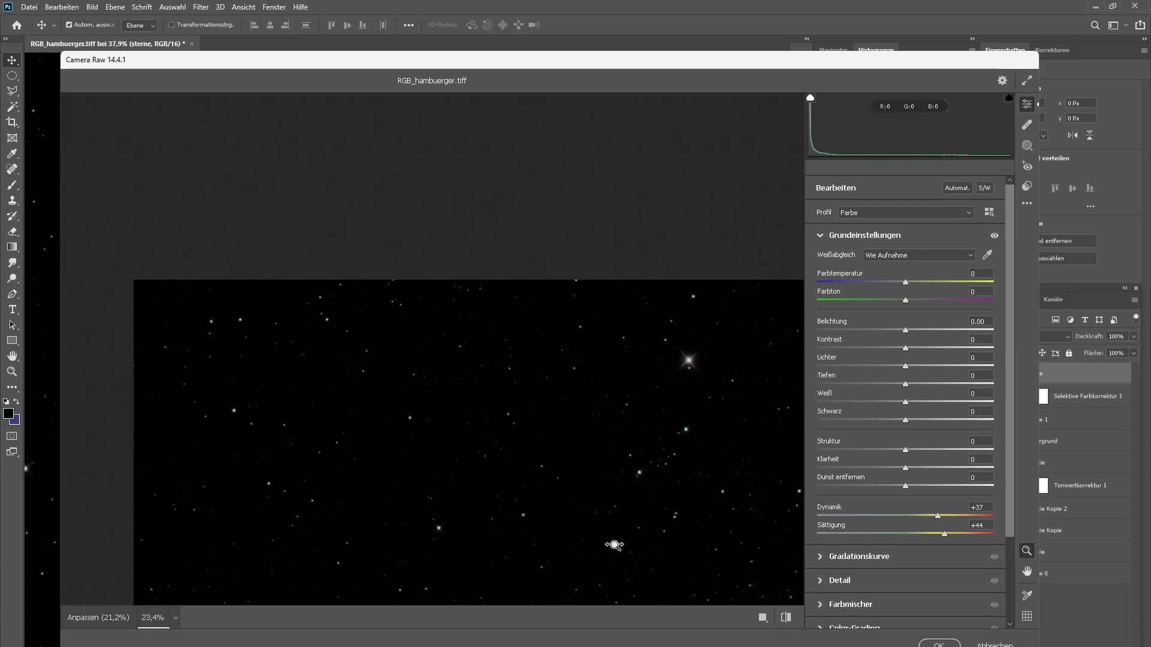
scroll(578, 460, up, 12)
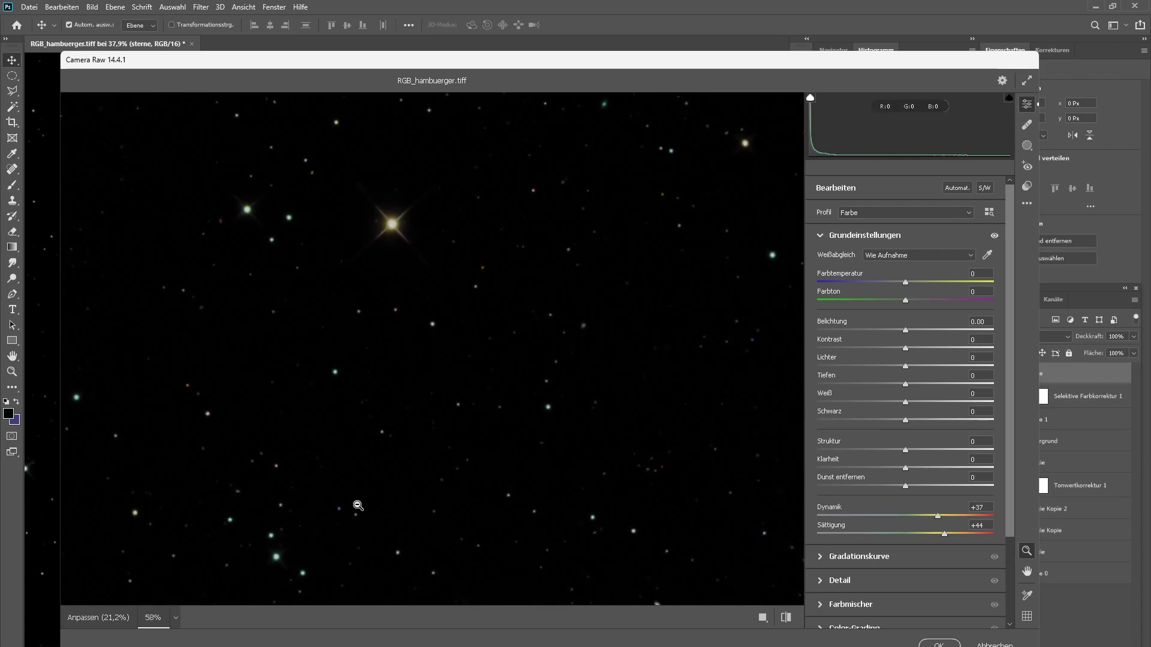
scroll(415, 500, down, 3)
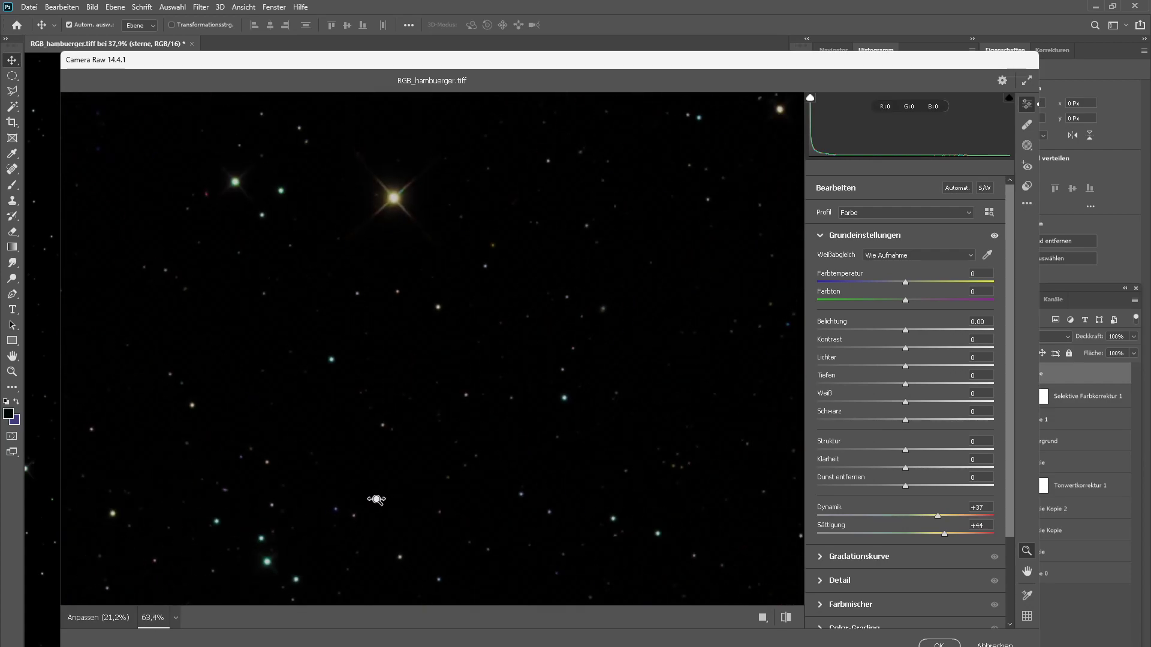
Step: Set the stars' Gelbtöne in the Farbmischer to Farbton -43 and Sättigung +43
click(875, 606)
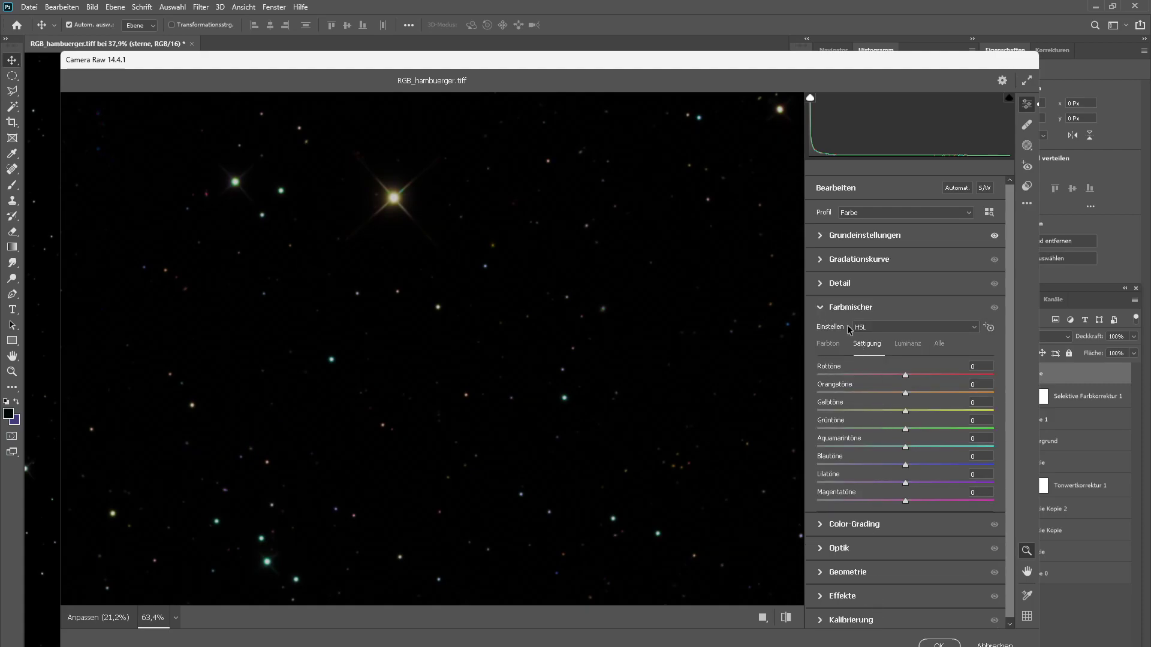
scroll(393, 314, up, 2)
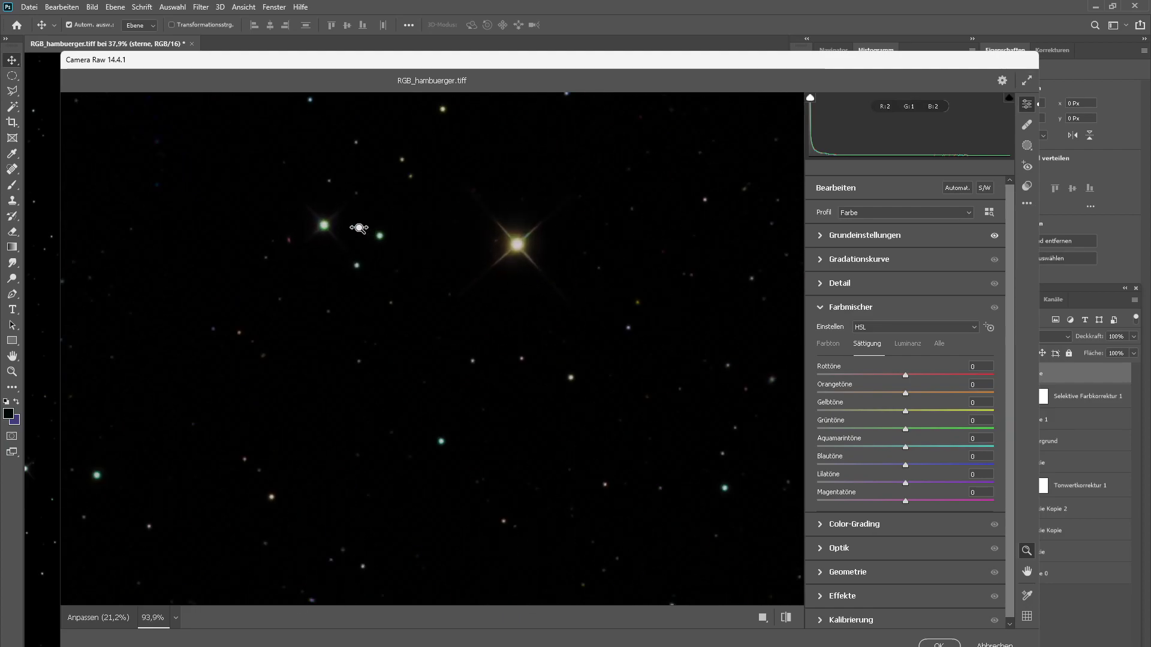
scroll(356, 228, up, 2)
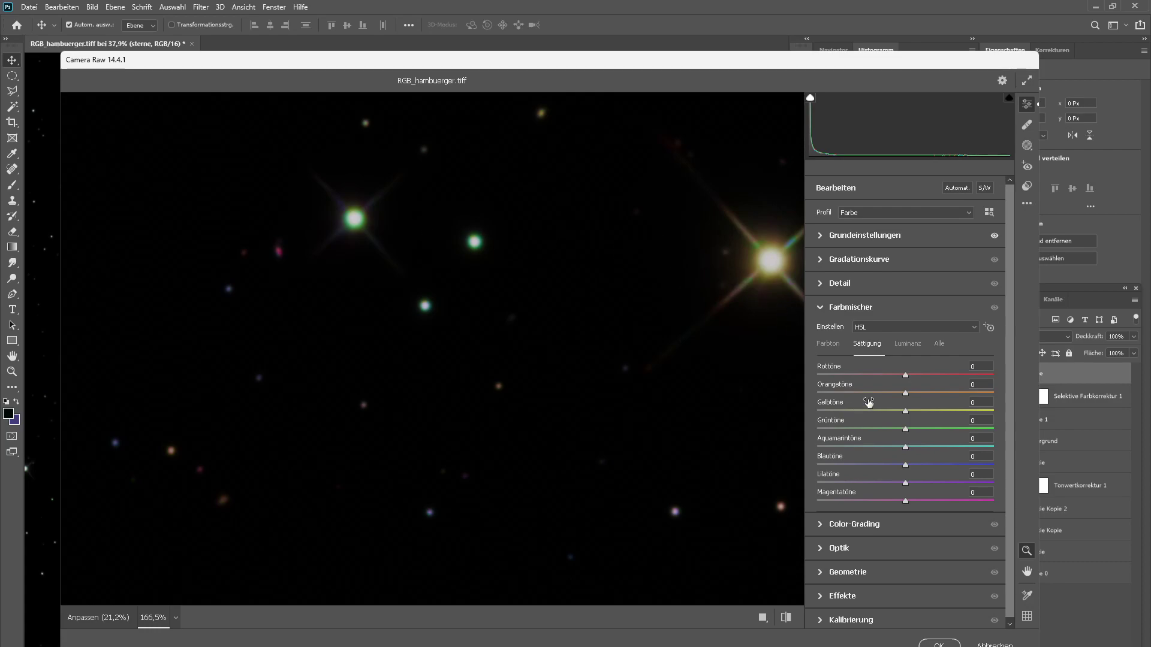
click(831, 345)
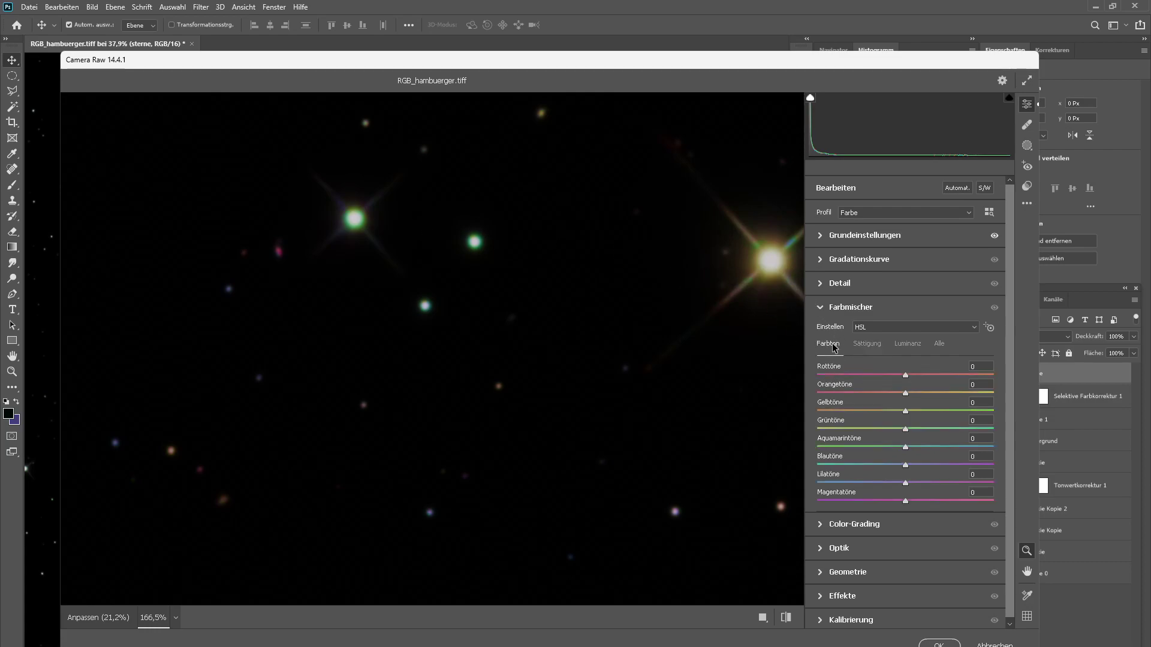
drag(910, 412, 943, 414)
click(873, 344)
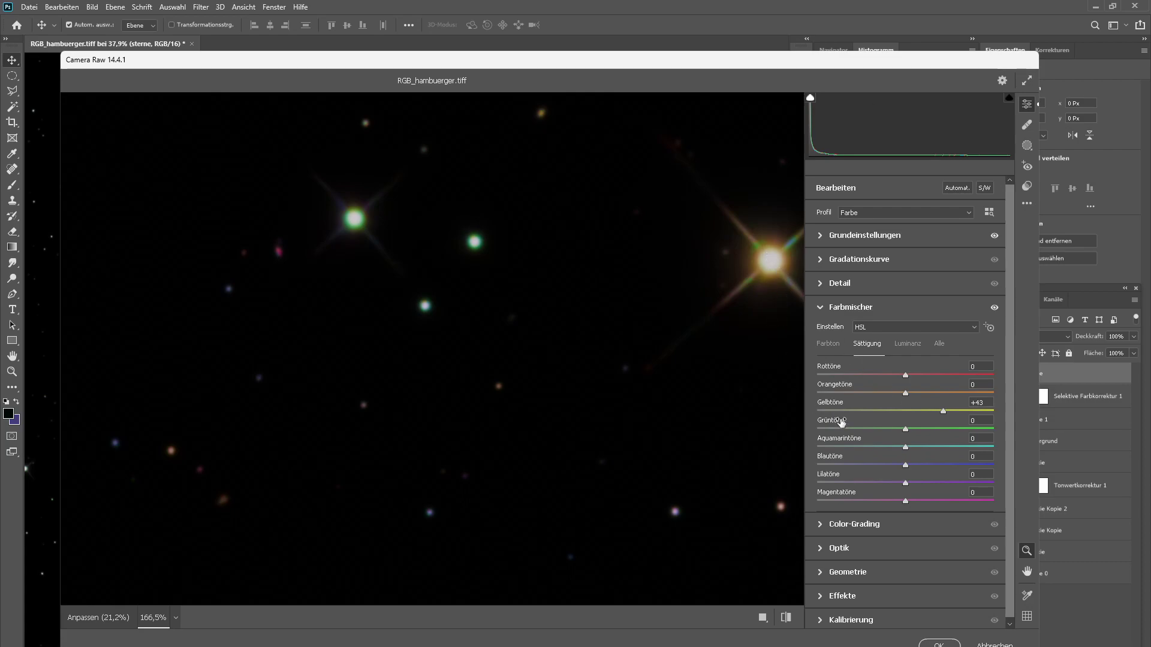
Step: Set the Grüntöne to Farbton -39 and Sättigung -40, and the Aquamarintöne to Sättigung -6
click(836, 345)
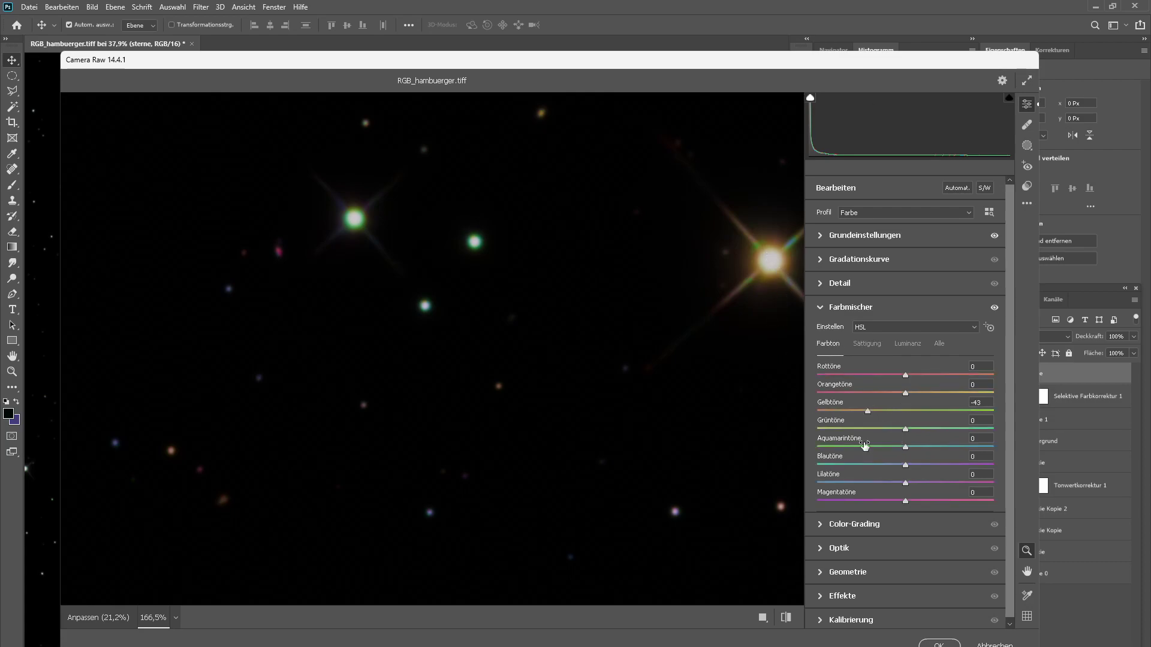
drag(907, 450, 909, 449)
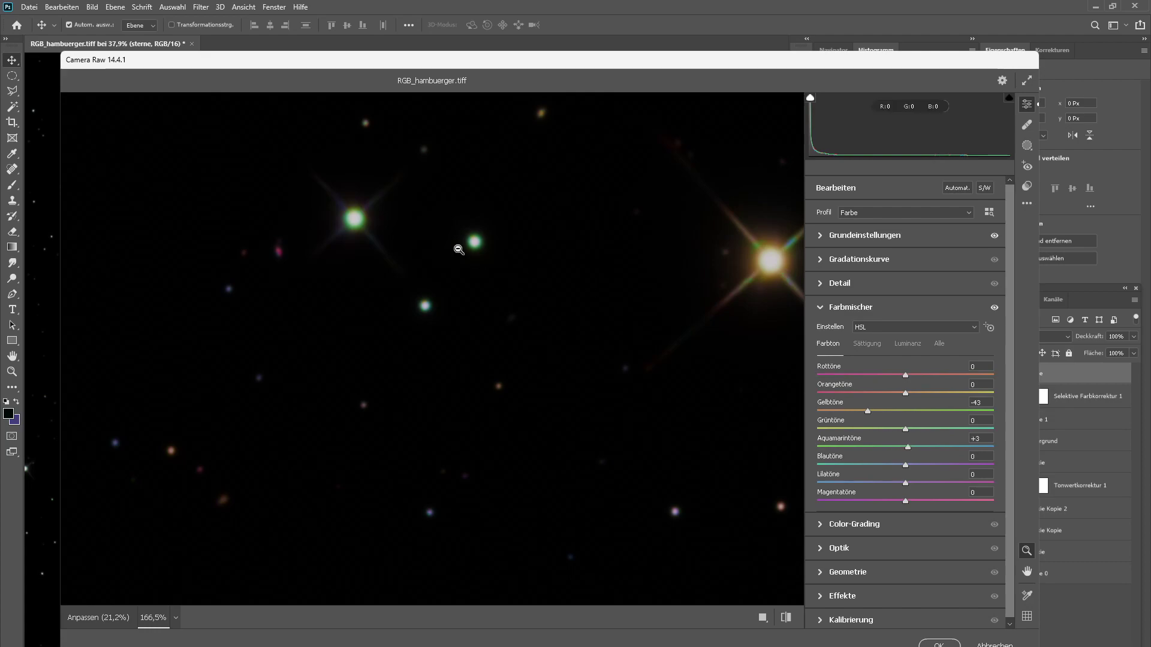
mouse_move(906, 448)
mouse_down()
mouse_move(958, 446)
mouse_move(900, 446)
mouse_up()
click(905, 446)
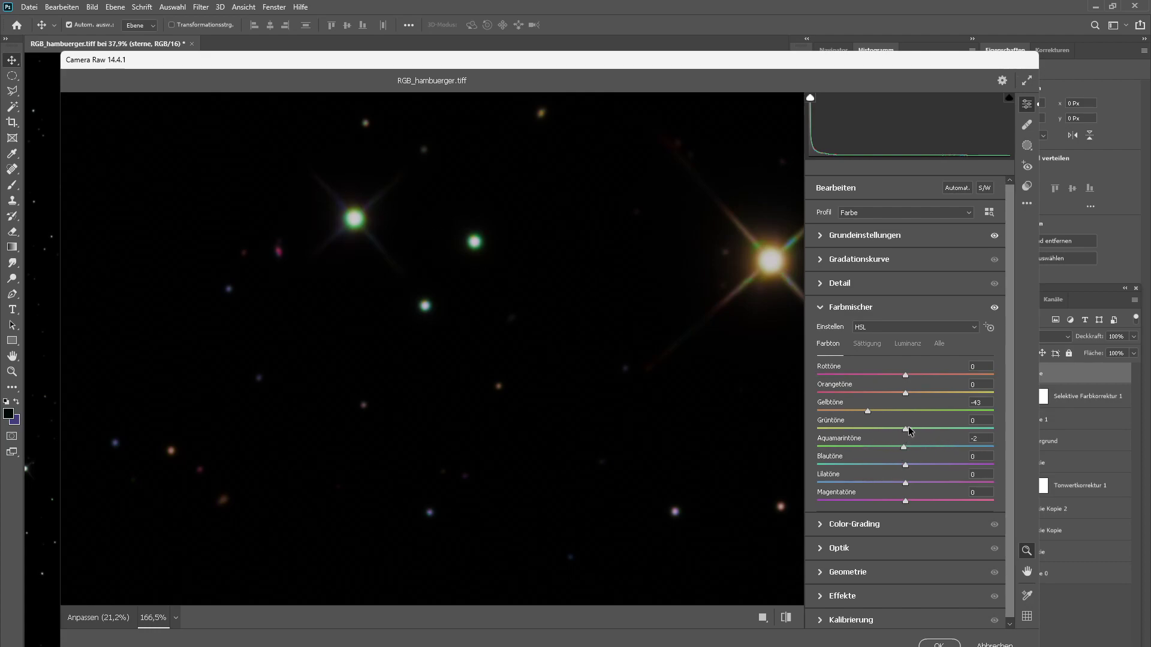
drag(837, 429, 873, 413)
drag(904, 447, 870, 438)
click(873, 353)
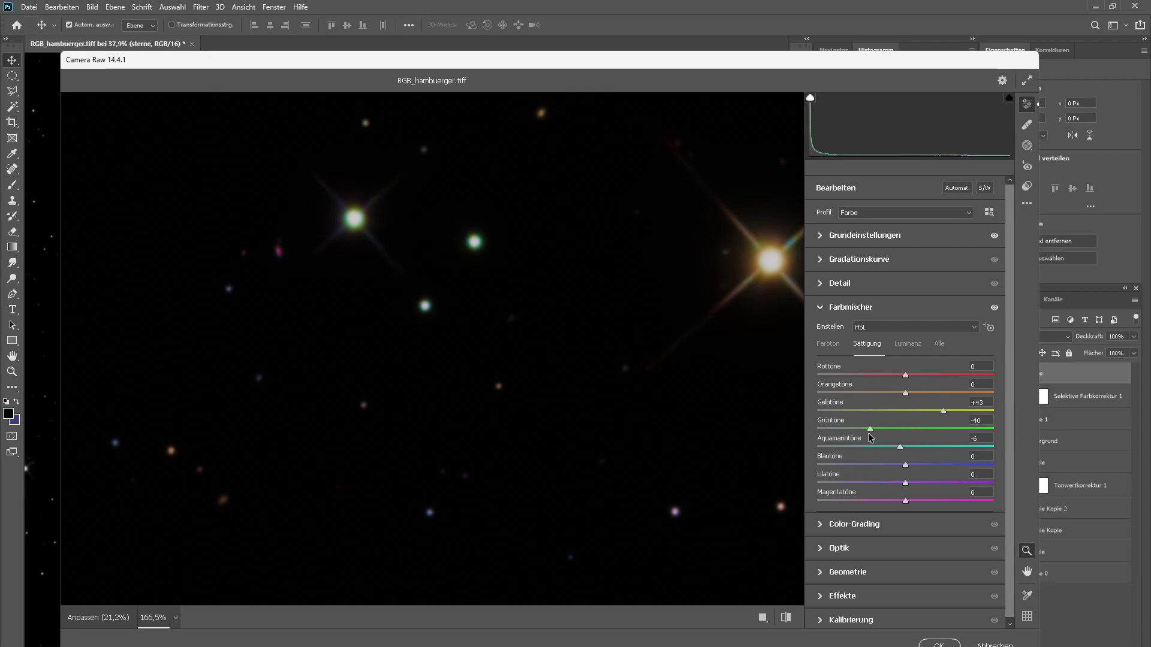
Step: Set the Farbton of the Aquamarintöne to +63 using the bluish-green stars as reference
drag(671, 437, 753, 249)
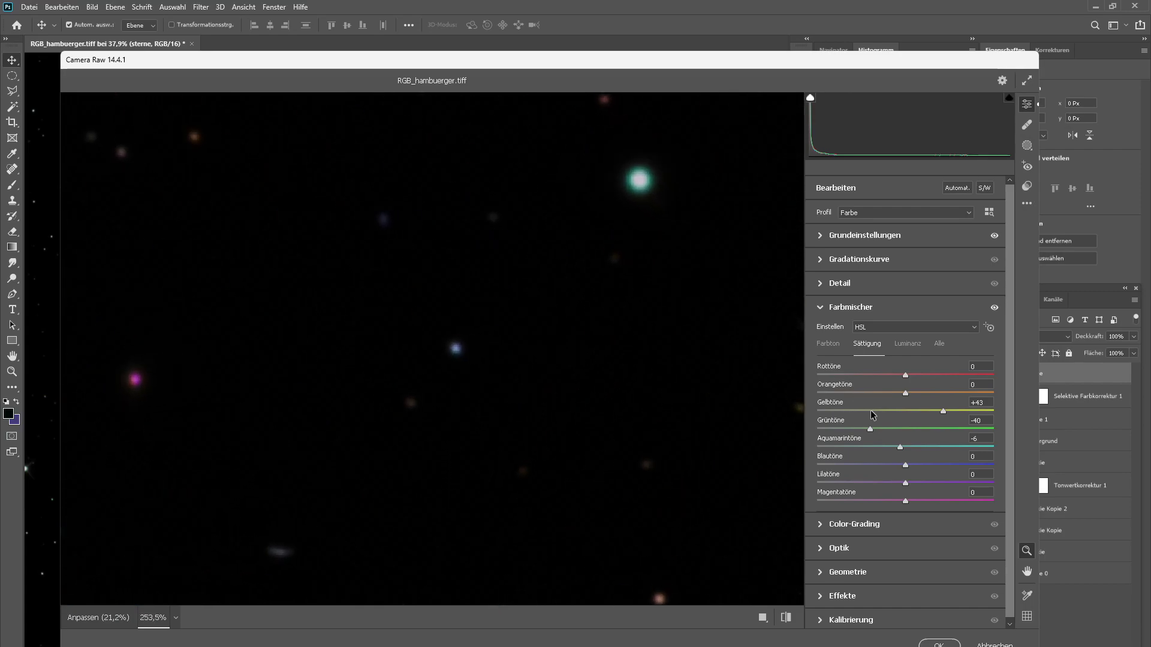
click(827, 343)
mouse_move(901, 467)
mouse_down()
mouse_move(861, 465)
mouse_move(885, 465)
mouse_up()
double_click(892, 466)
drag(923, 448, 962, 457)
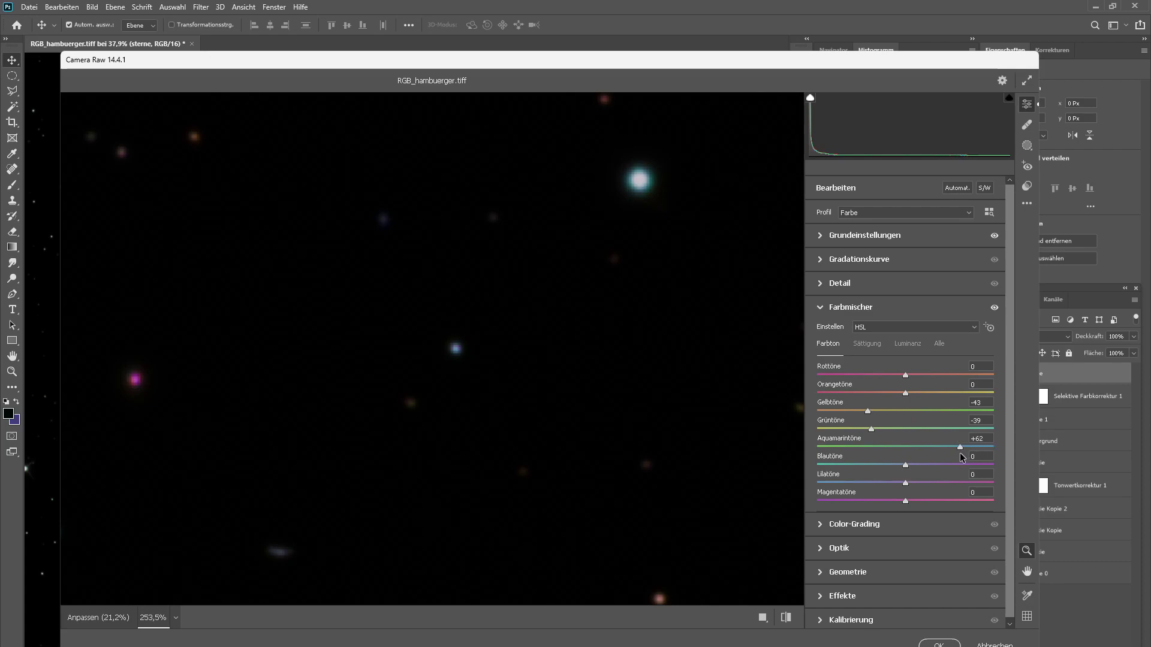
Step: Check the adjusted star colours across the whole image and apply the Camera Raw filter to the sterne layer
drag(626, 303, 594, 303)
drag(681, 285, 712, 218)
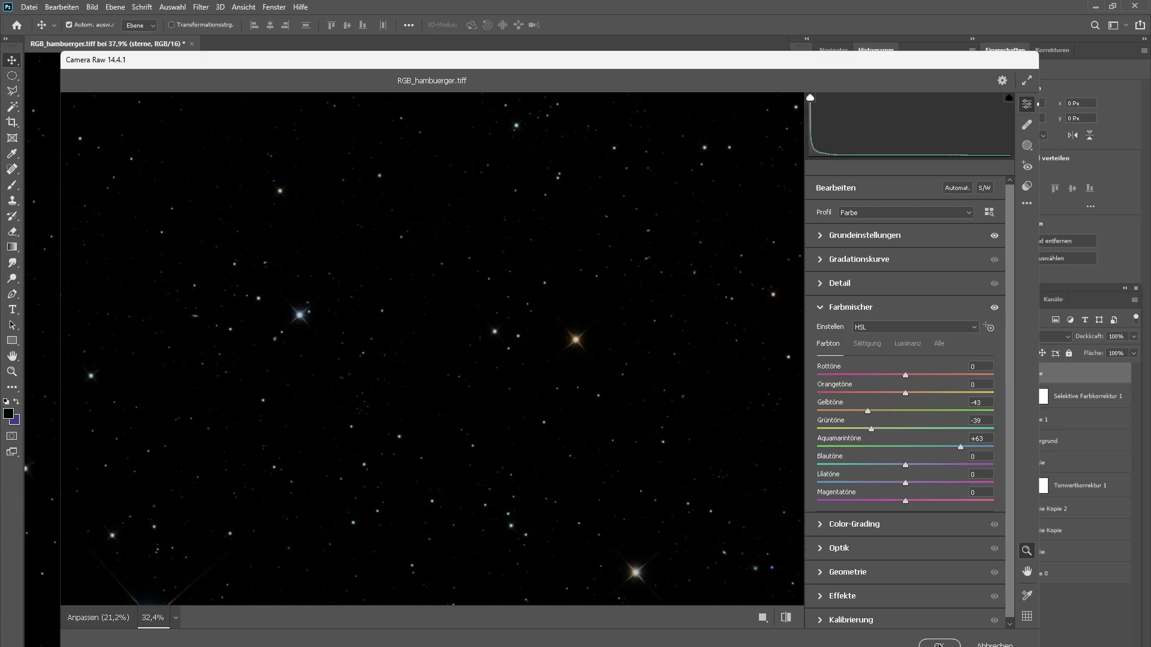
scroll(755, 593, up, 5)
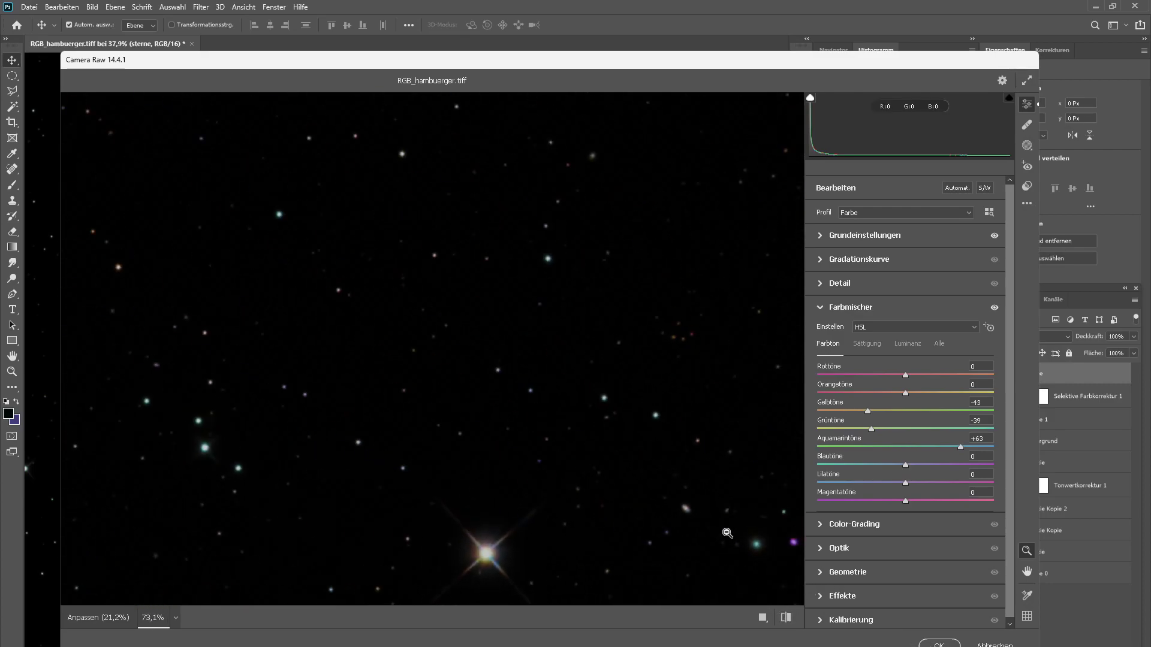
scroll(723, 532, down, 5)
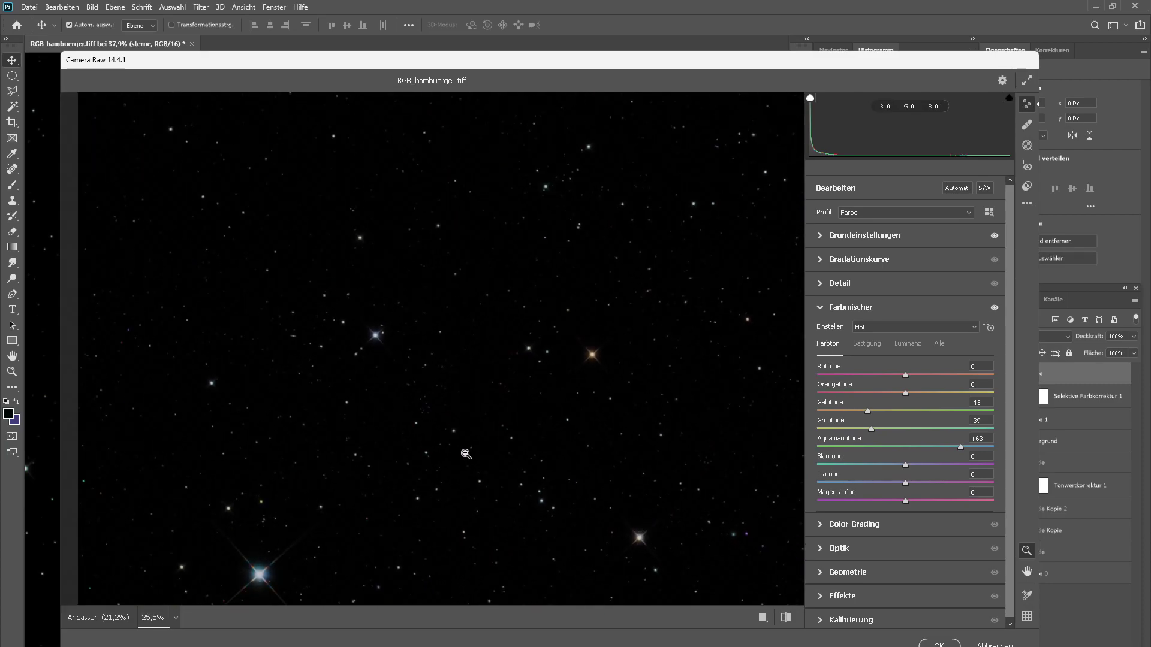
scroll(488, 486, up, 10)
scroll(487, 485, down, 10)
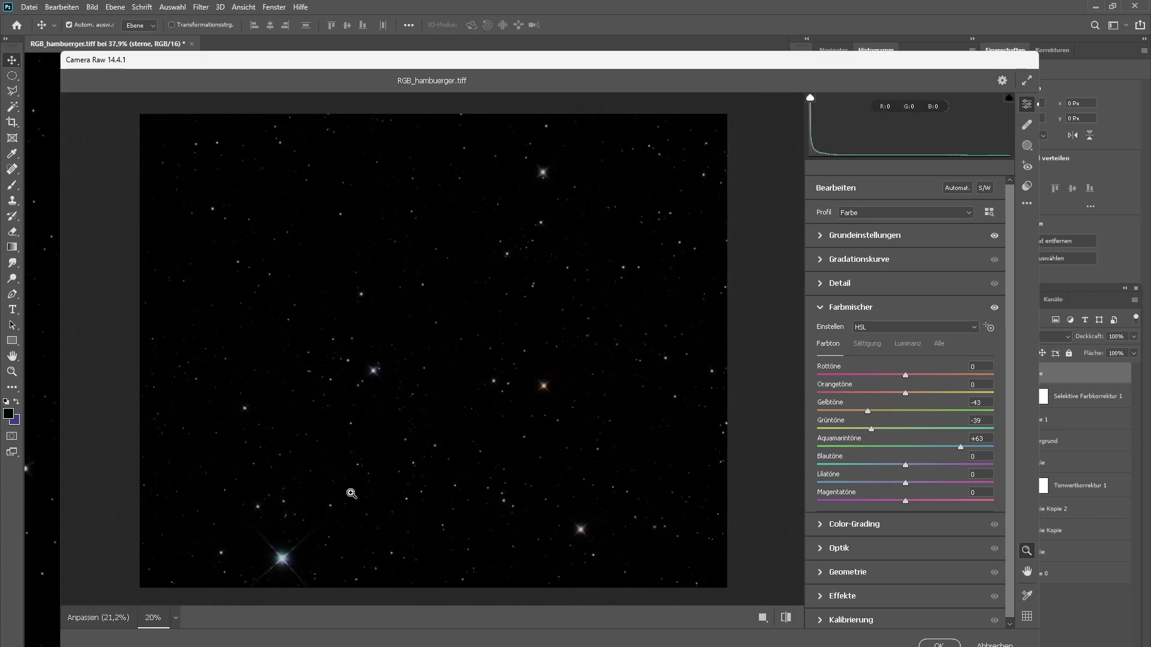
click(930, 645)
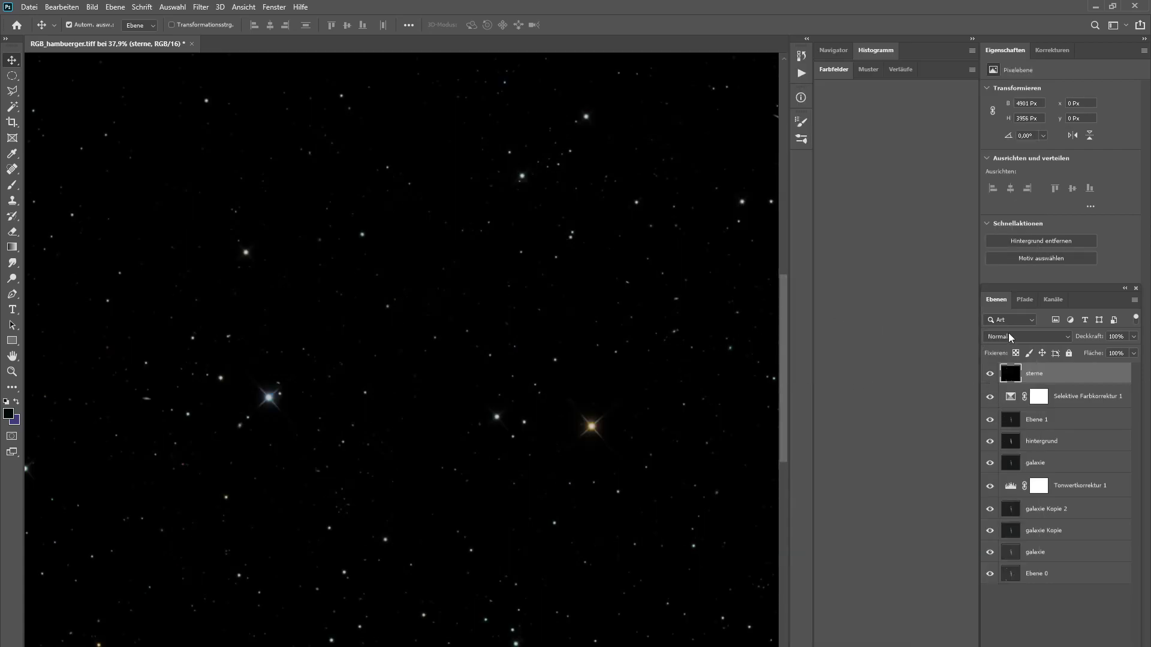
Step: Set the sterne layer's blend mode to Linear abw. (Add.) so the stars combine with the galaxy
click(1010, 337)
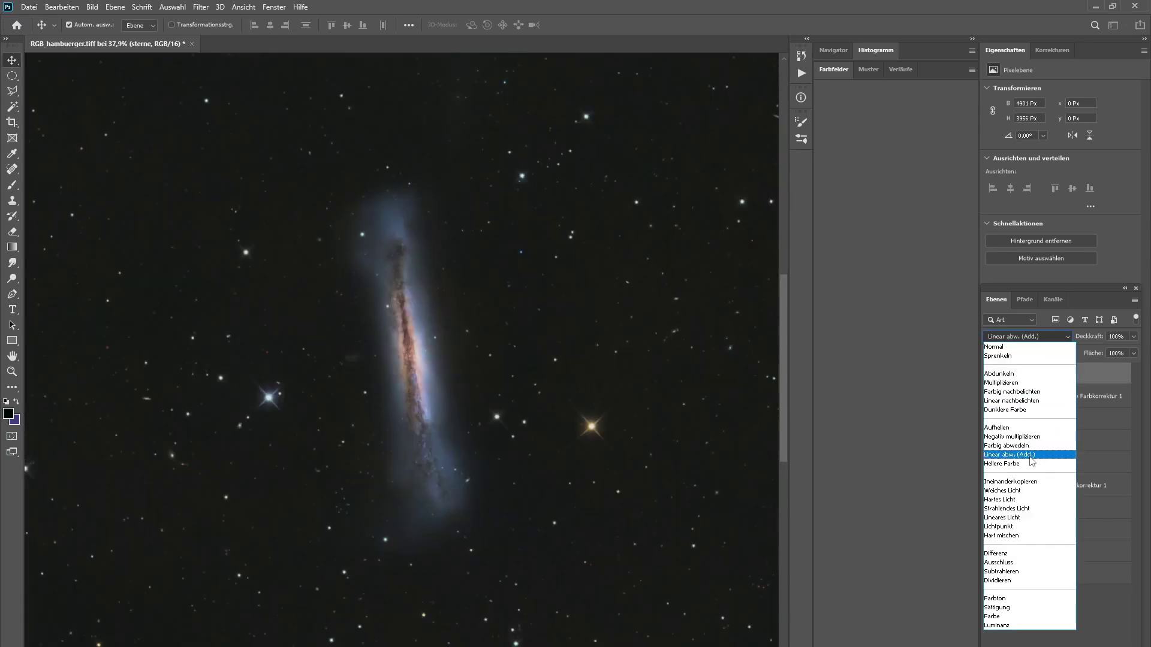
click(1030, 455)
scroll(509, 324, down, 5)
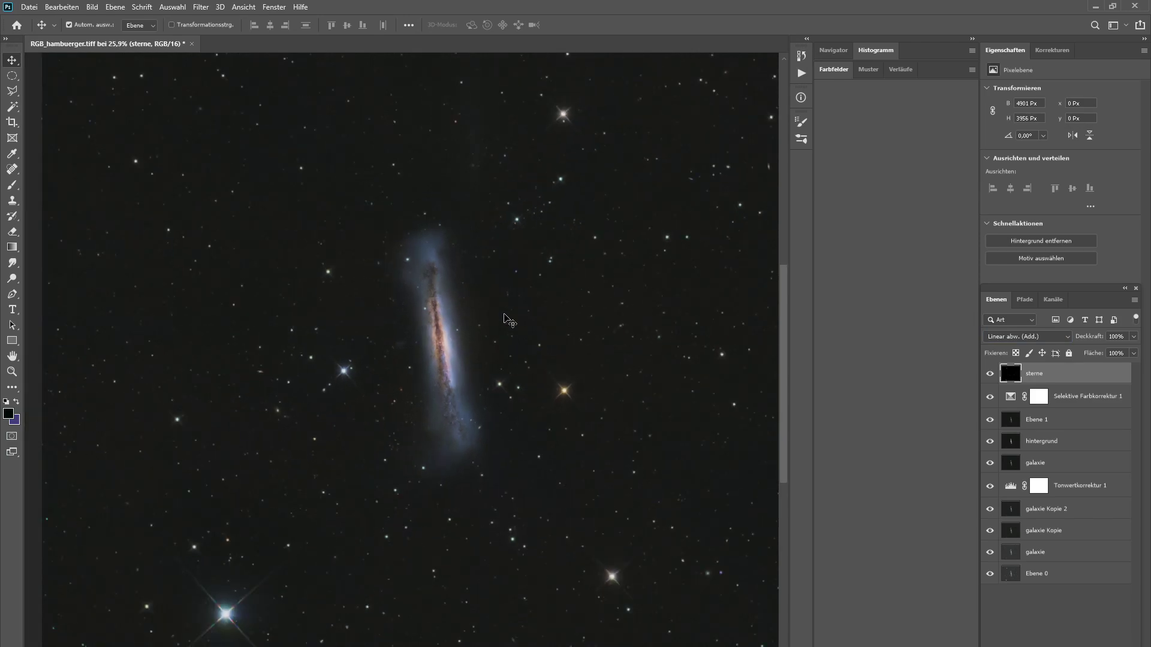
scroll(391, 475, up, 2)
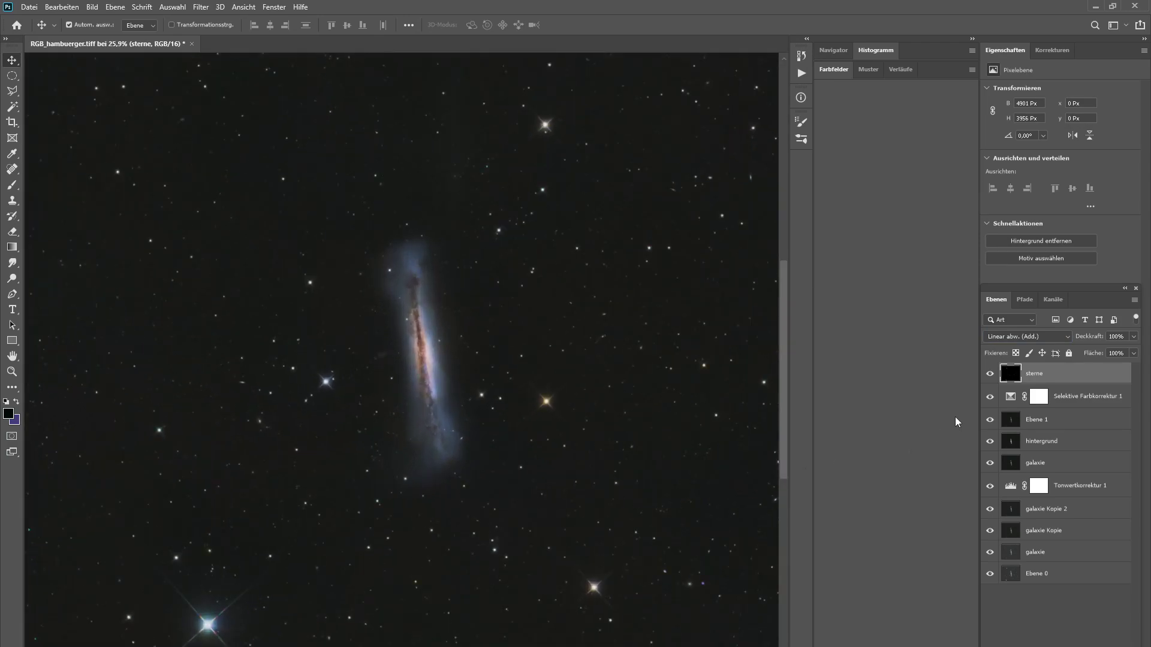
Step: Hide the layers above galaxie to compare the image without them, and show them all again except Ebene 1
click(990, 374)
click(988, 374)
click(989, 373)
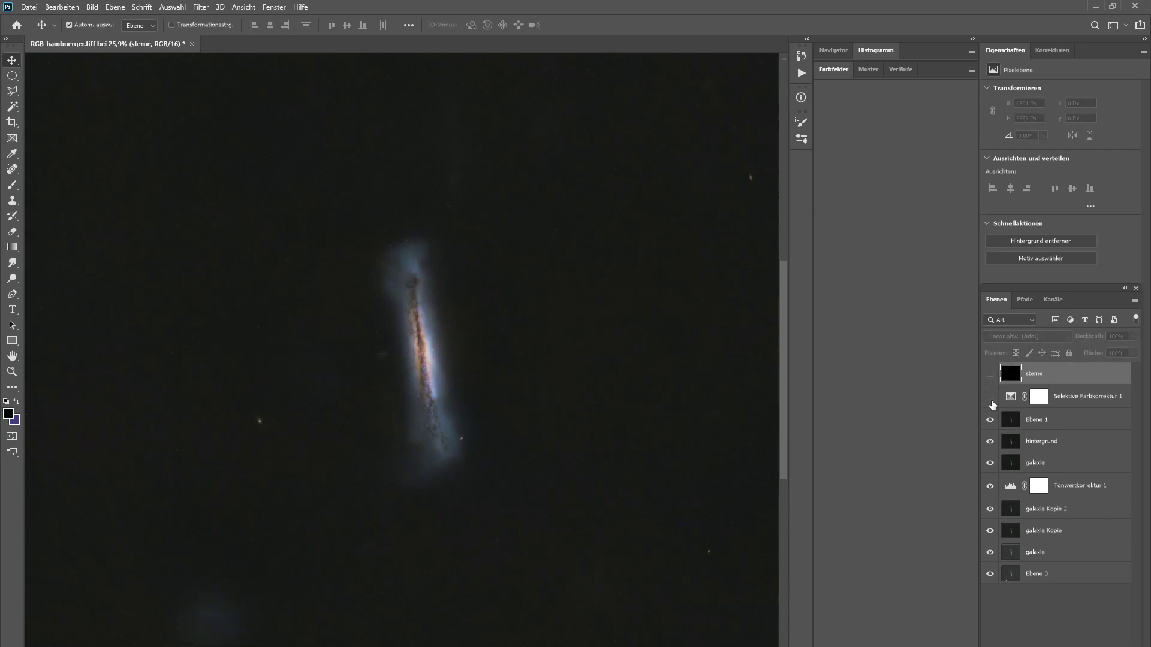
click(990, 421)
click(990, 441)
scroll(619, 511, up, 5)
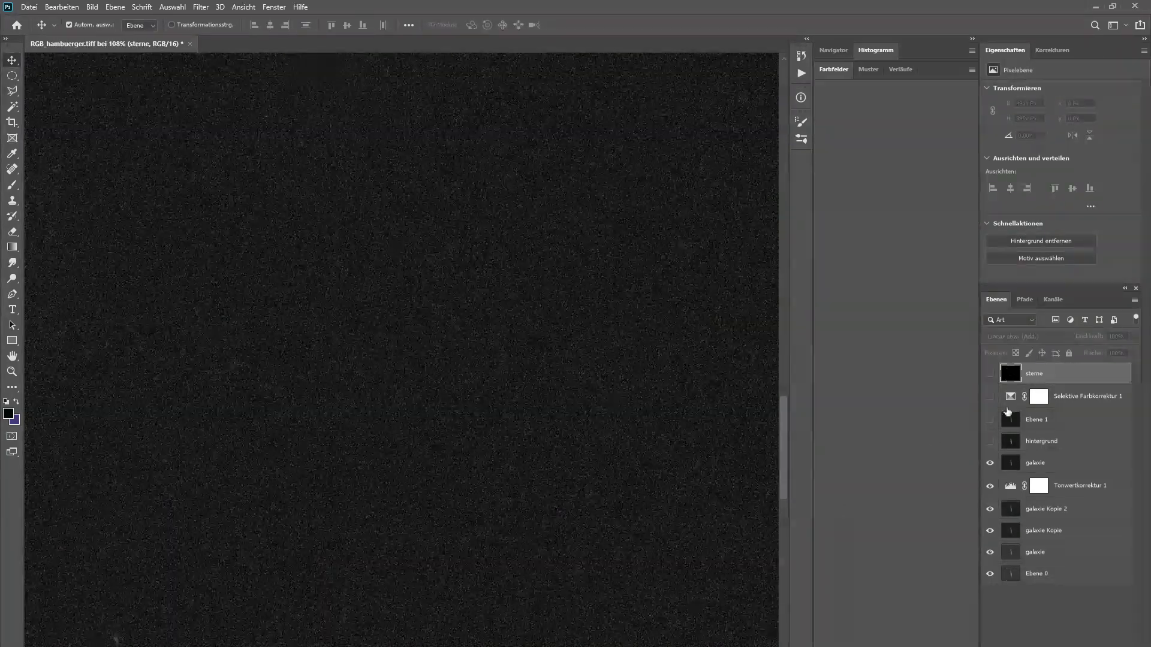
scroll(300, 439, down, 3)
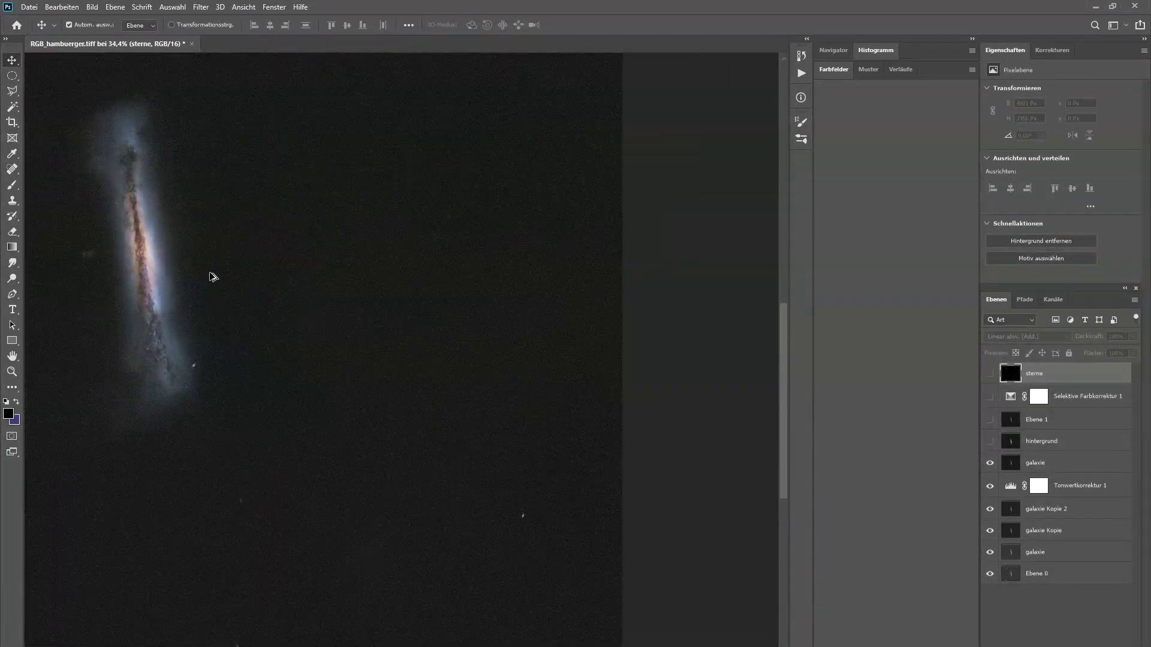
scroll(201, 300, up, 2)
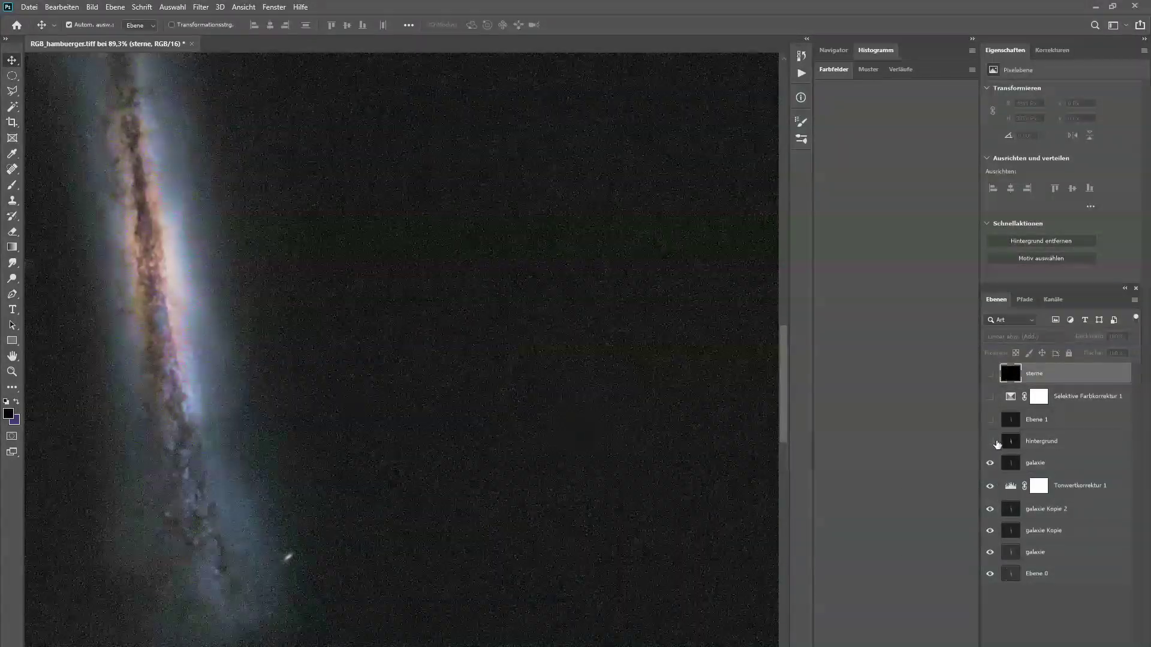
click(992, 443)
click(990, 374)
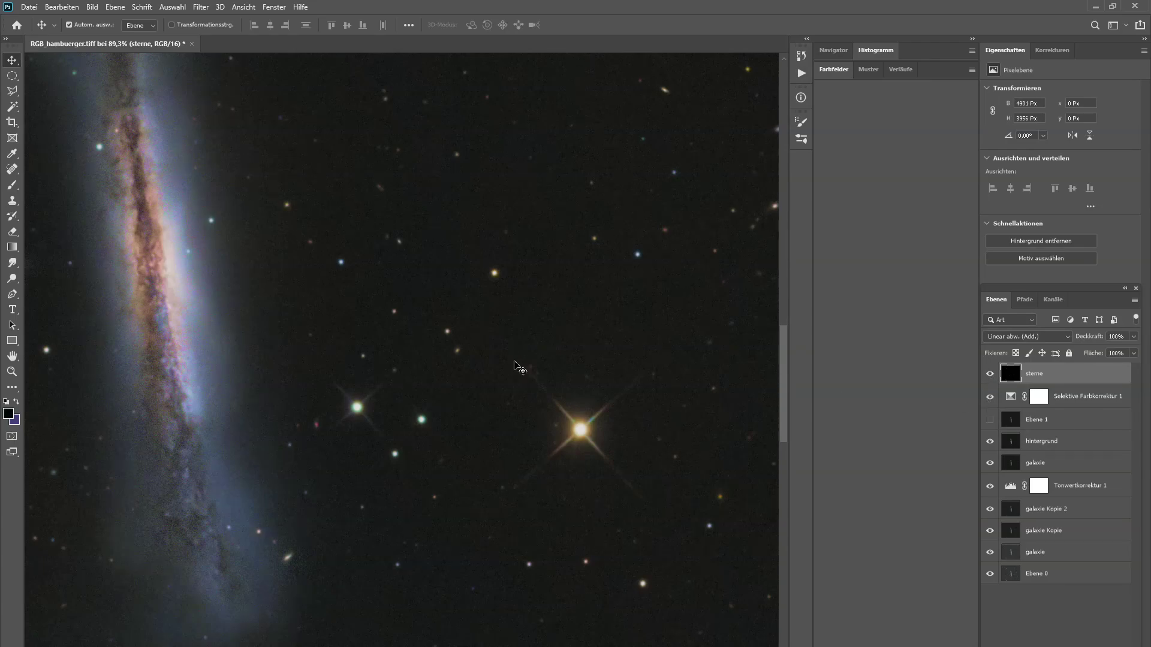
Step: Examine the galaxy, star colours and background of the combined image, both close up and as a whole
scroll(514, 362, down, 5)
scroll(503, 408, down, 1)
scroll(501, 416, up, 3)
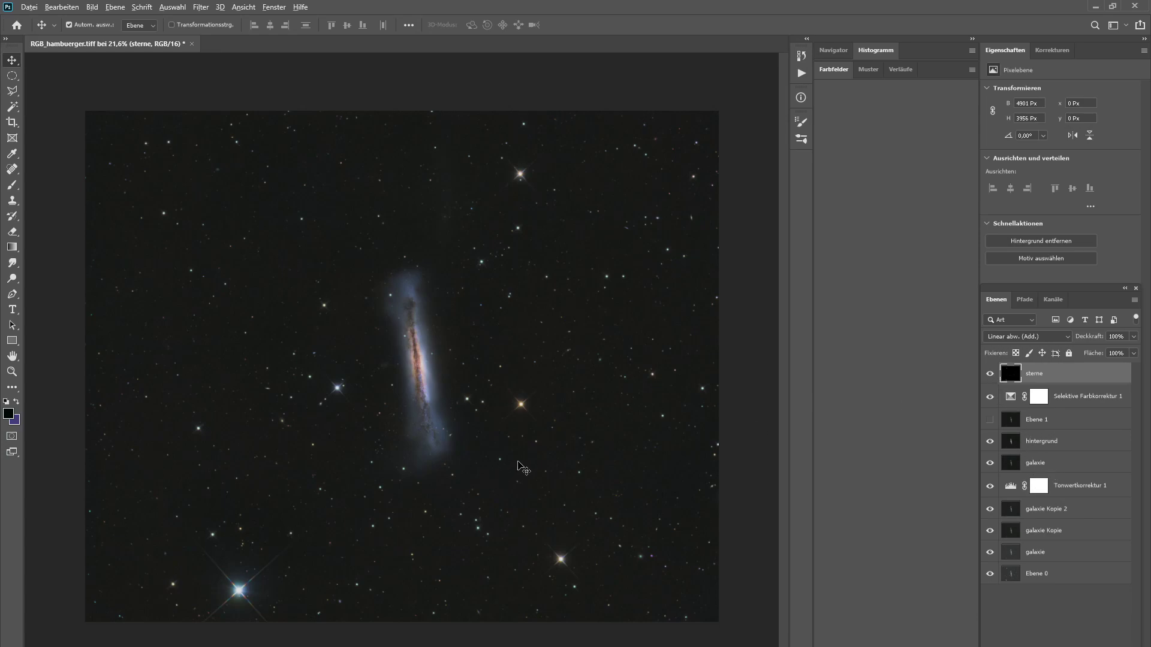
scroll(522, 465, down, 1)
scroll(592, 277, up, 3)
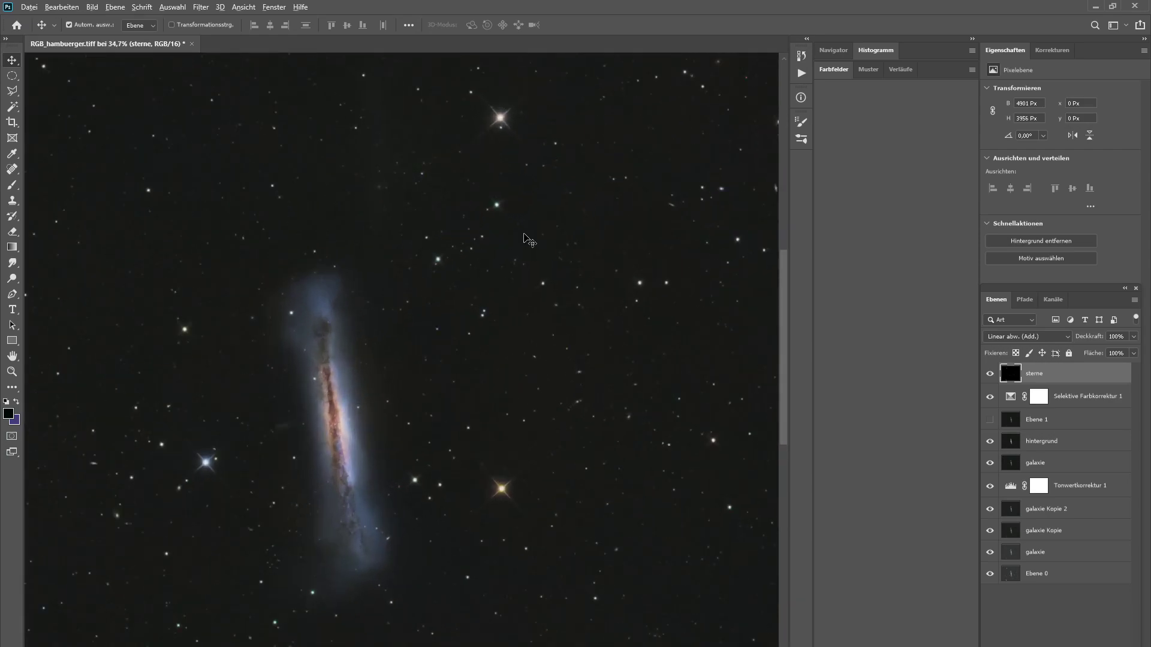
scroll(706, 211, up, 3)
scroll(560, 339, up, 2)
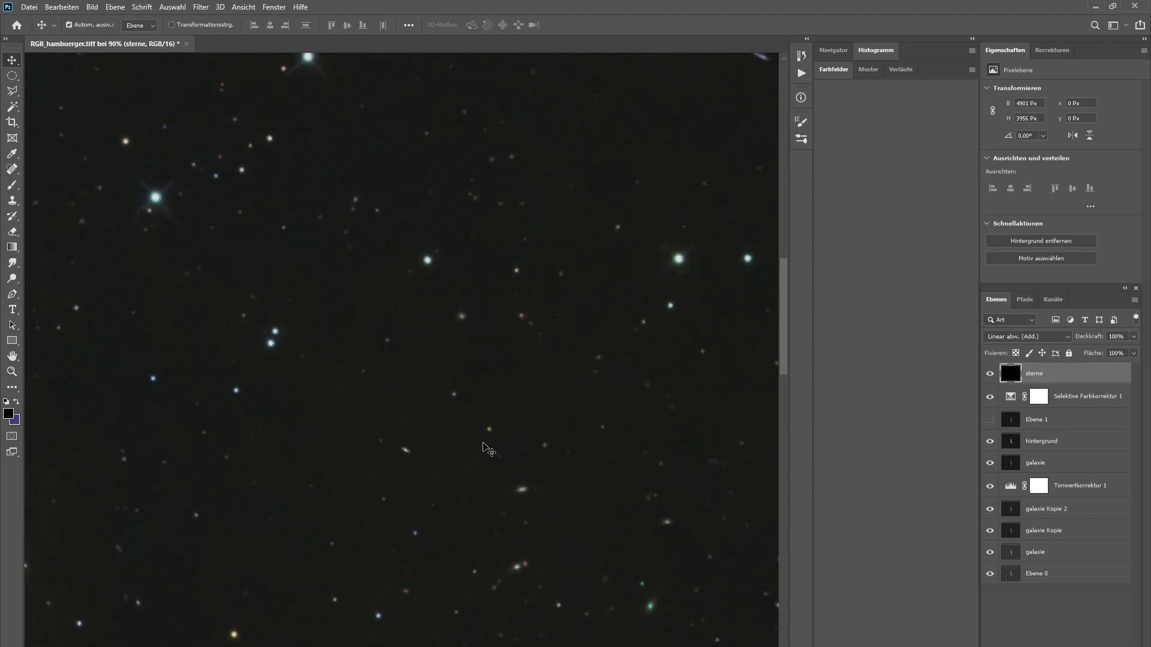
scroll(487, 446, down, 2)
scroll(489, 444, down, 2)
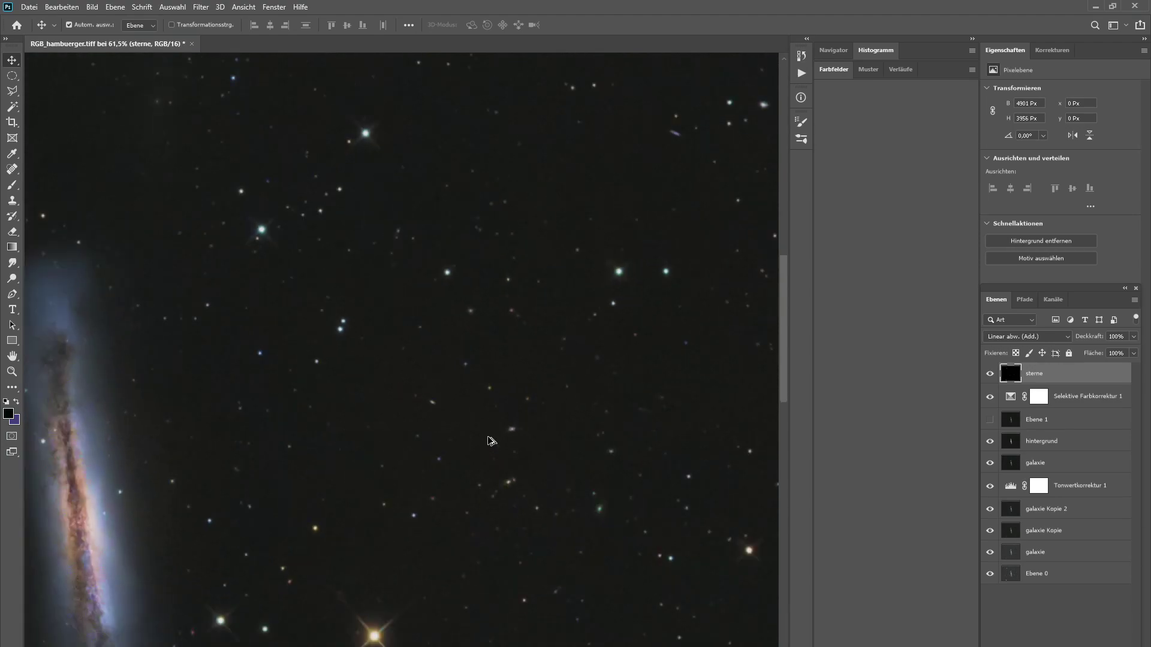
scroll(487, 442, down, 3)
scroll(348, 457, up, 3)
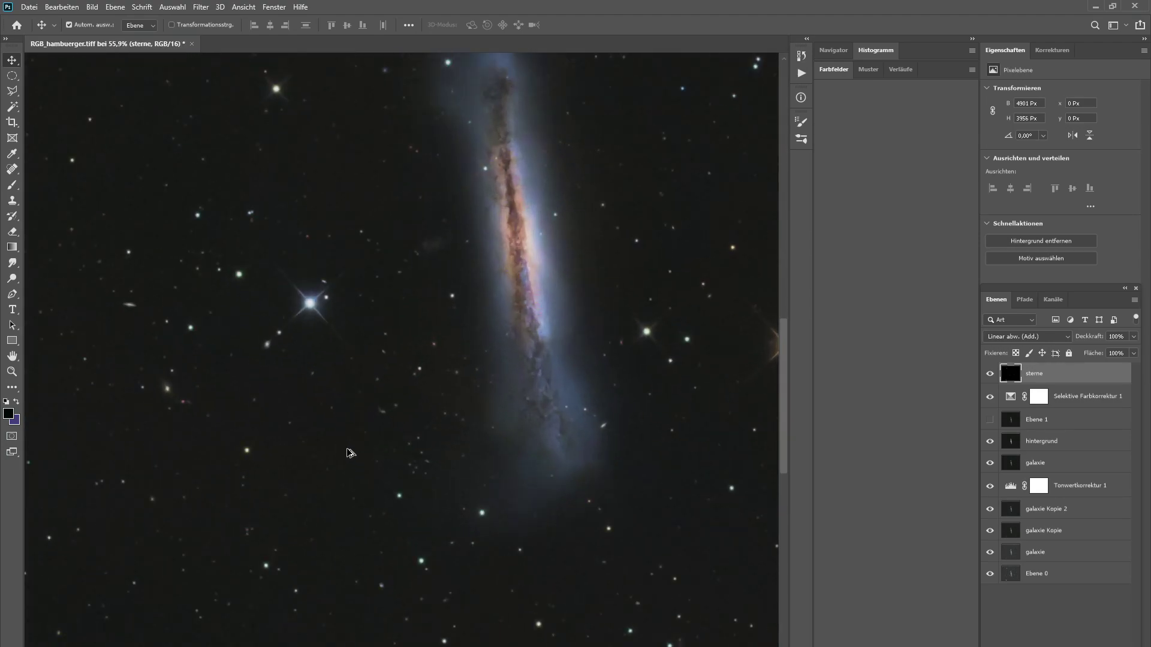
scroll(364, 453, down, 5)
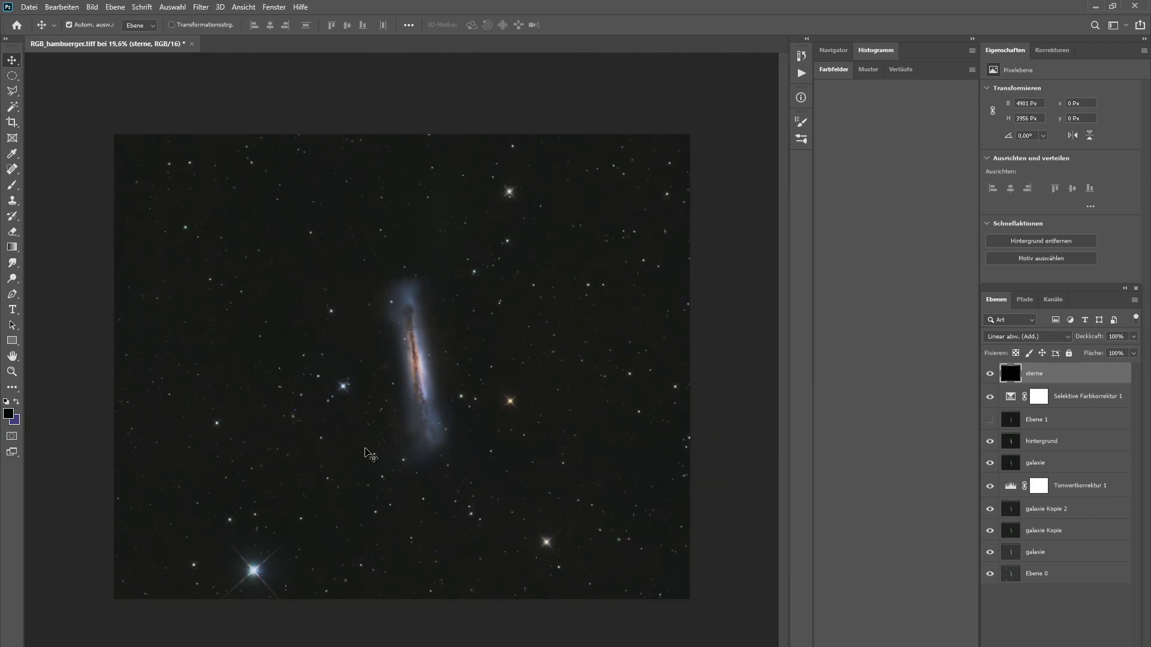